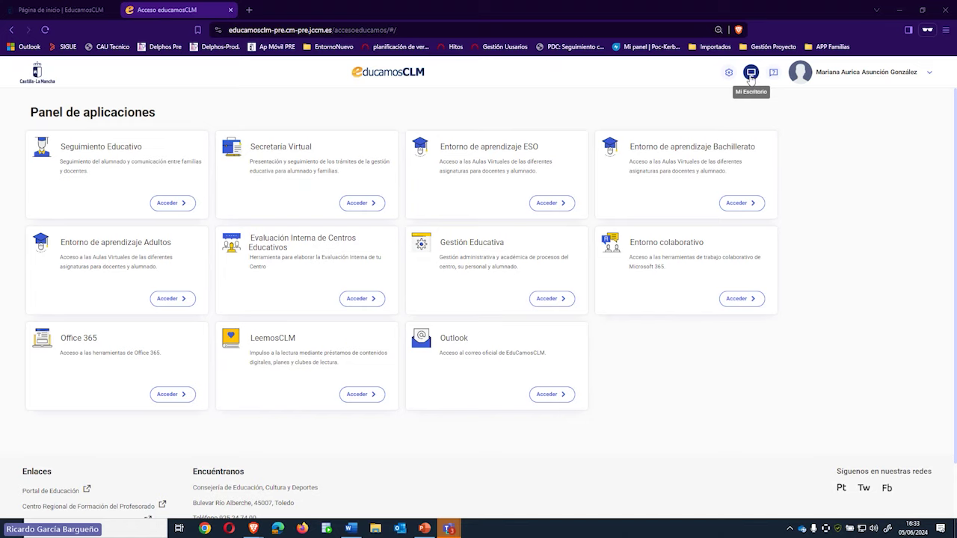
# Go to Mi Escritorio and change the active profile to Dirección.
pyautogui.click(751, 73)
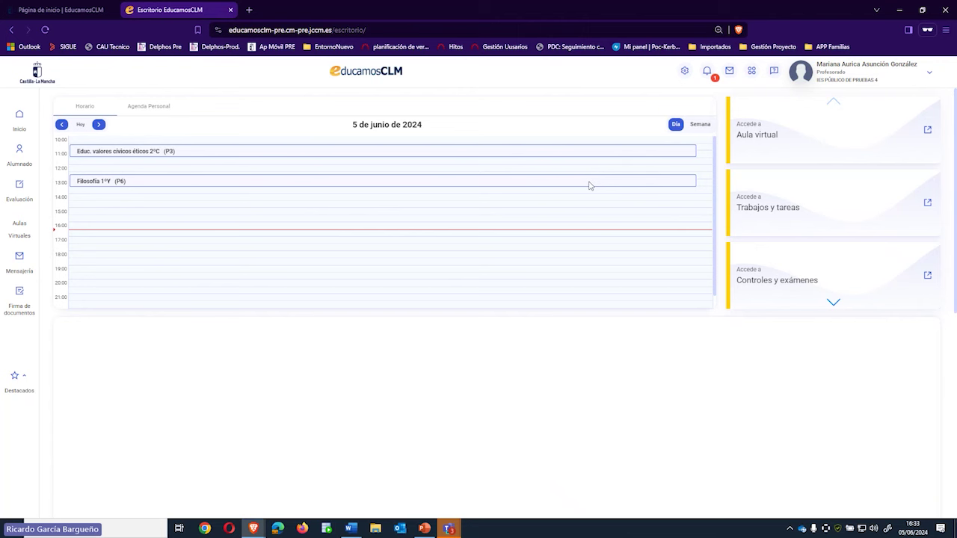
pyautogui.click(929, 77)
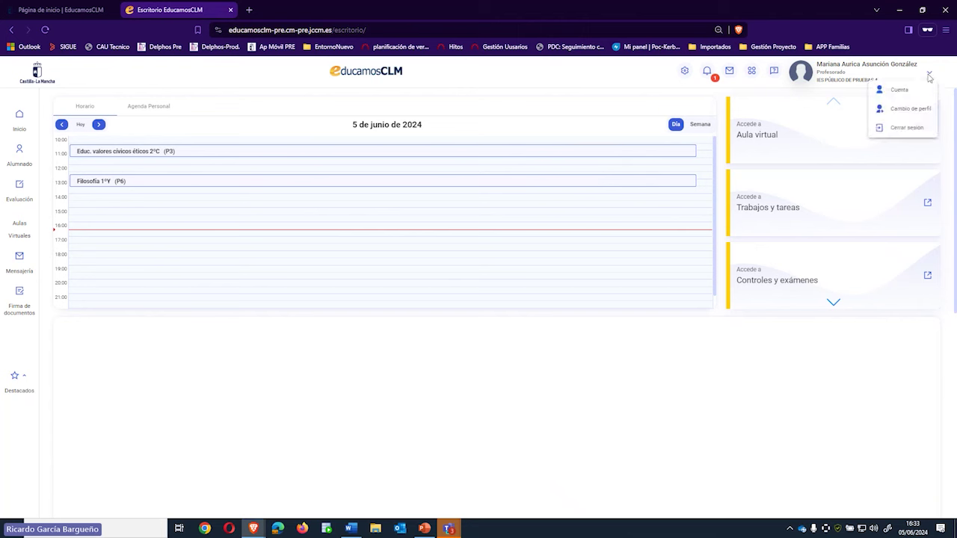
pyautogui.click(907, 112)
pyautogui.click(697, 165)
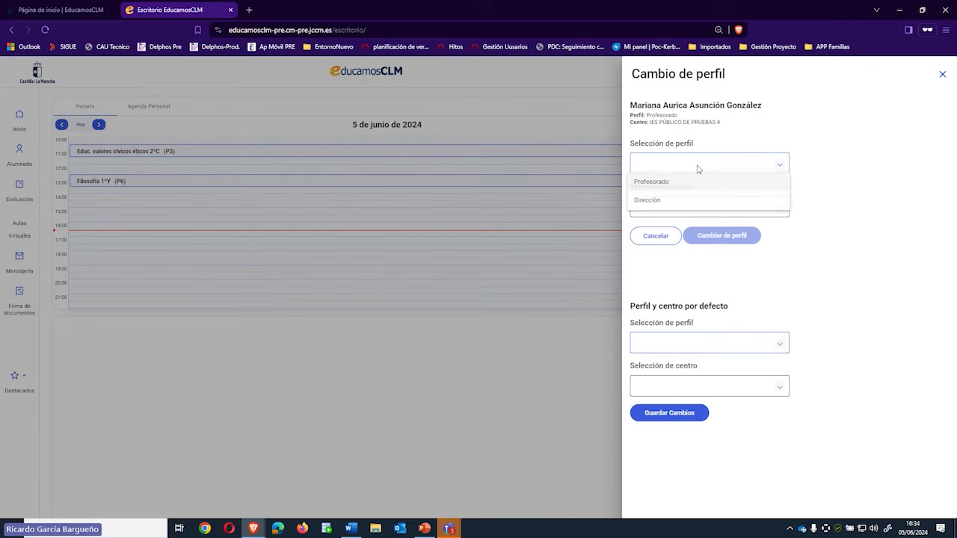
pyautogui.click(666, 201)
pyautogui.click(722, 235)
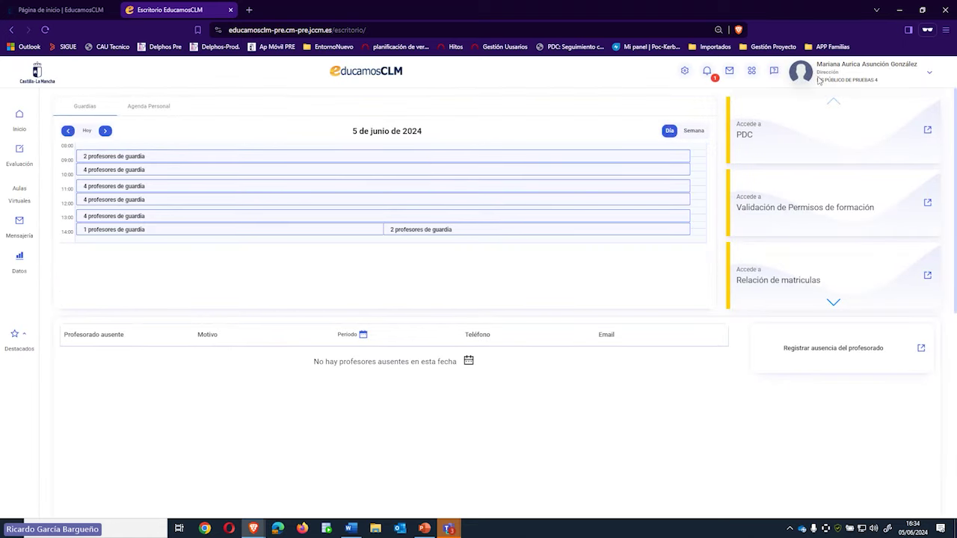
# Open Valoración de criterios for 1º de ESO (LOMLOE), subject ING - Lengua extranjera: Inglés, unit 1ºB, convocatoria Cálculo Actual.
pyautogui.click(23, 159)
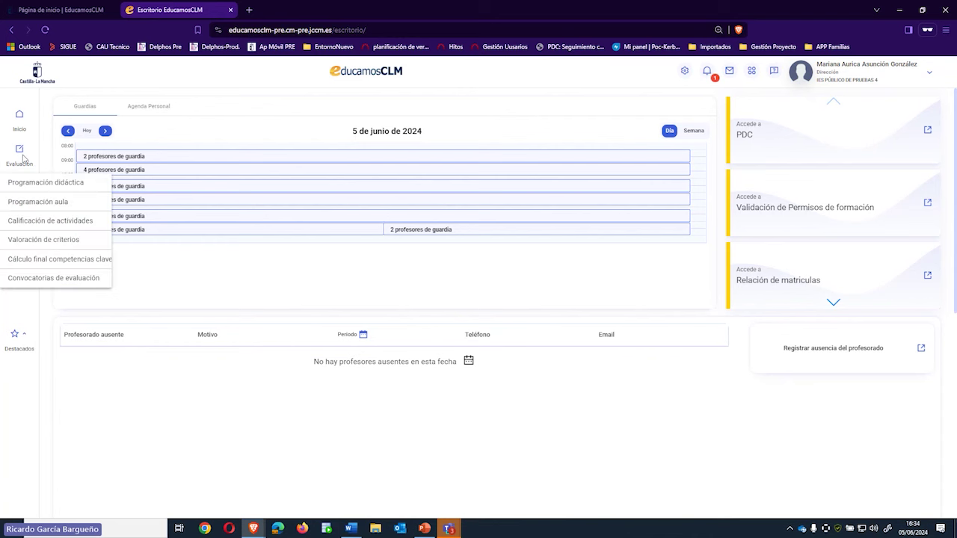
pyautogui.click(67, 241)
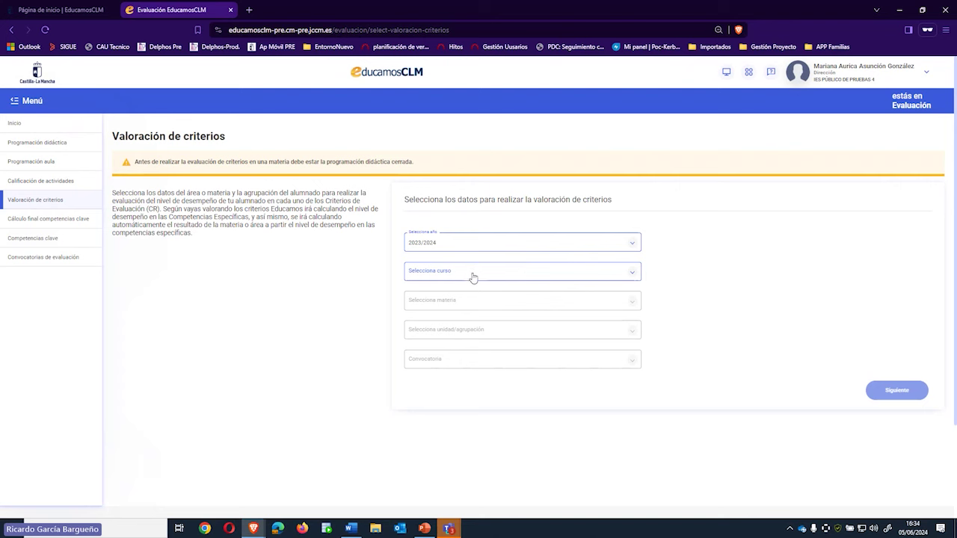
pyautogui.click(473, 275)
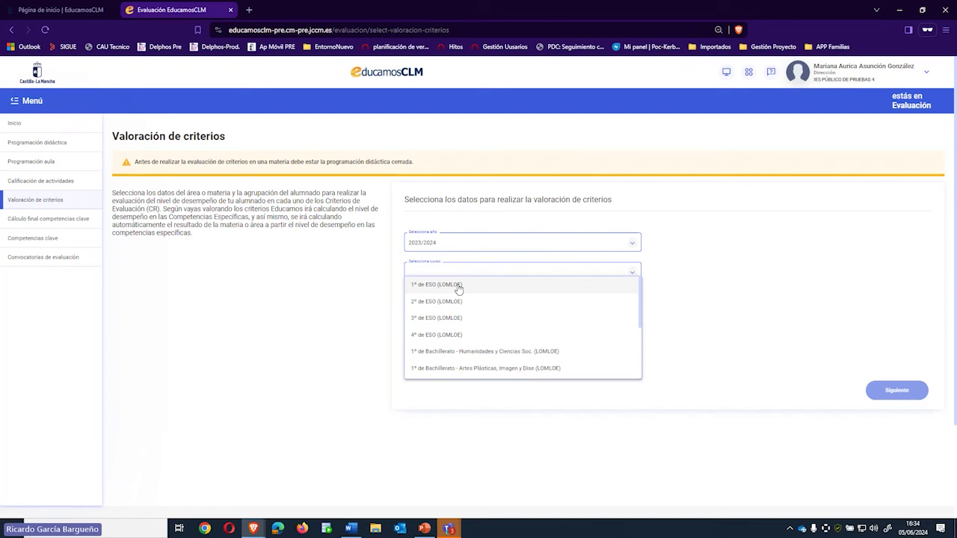
pyautogui.click(438, 288)
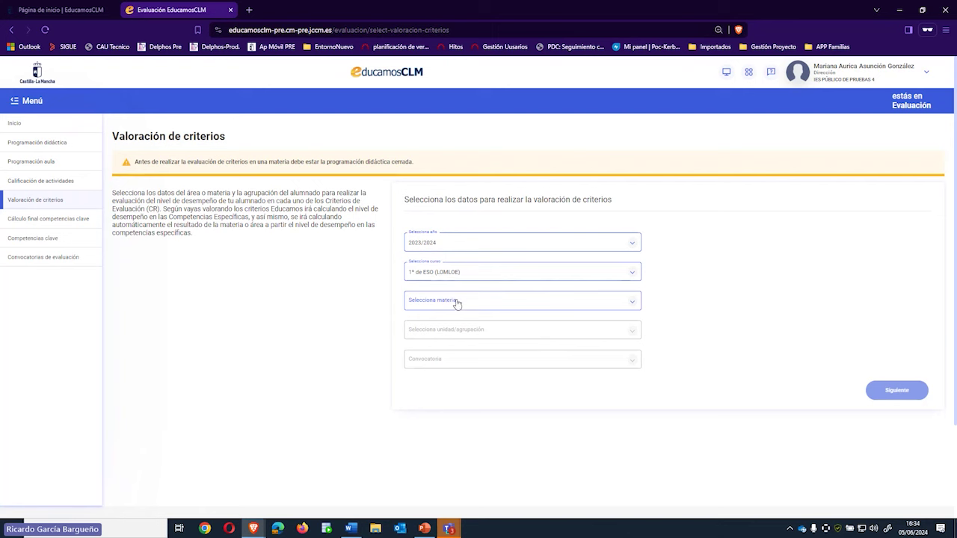
pyautogui.click(457, 304)
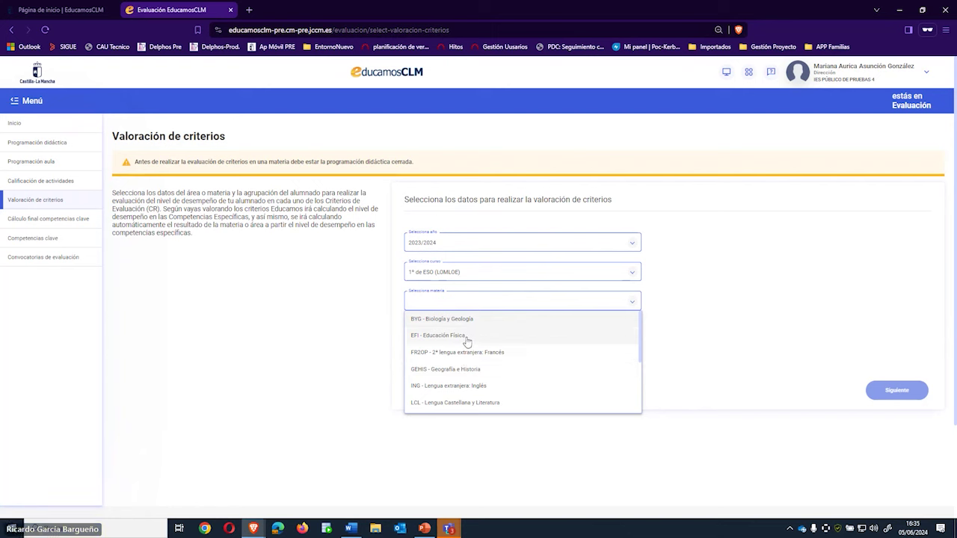
pyautogui.click(449, 385)
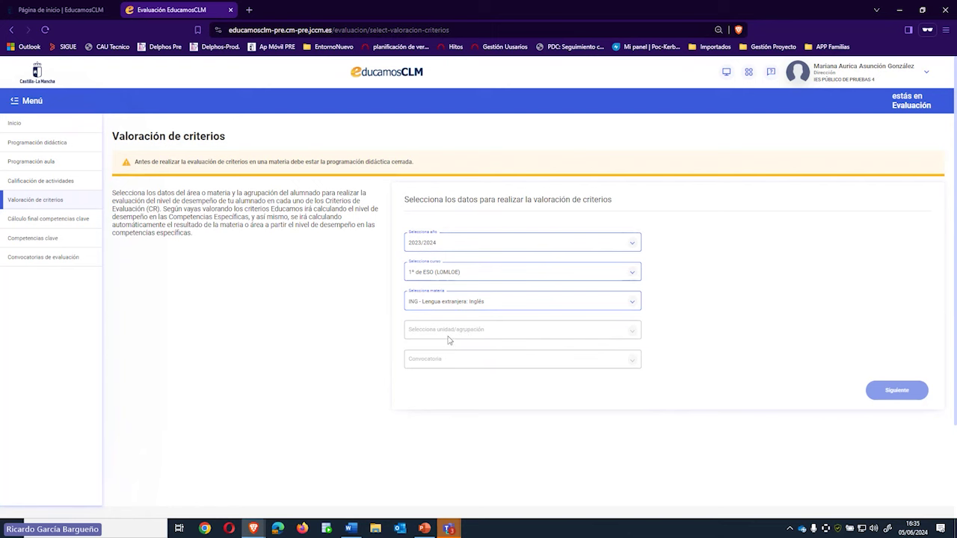
pyautogui.click(489, 335)
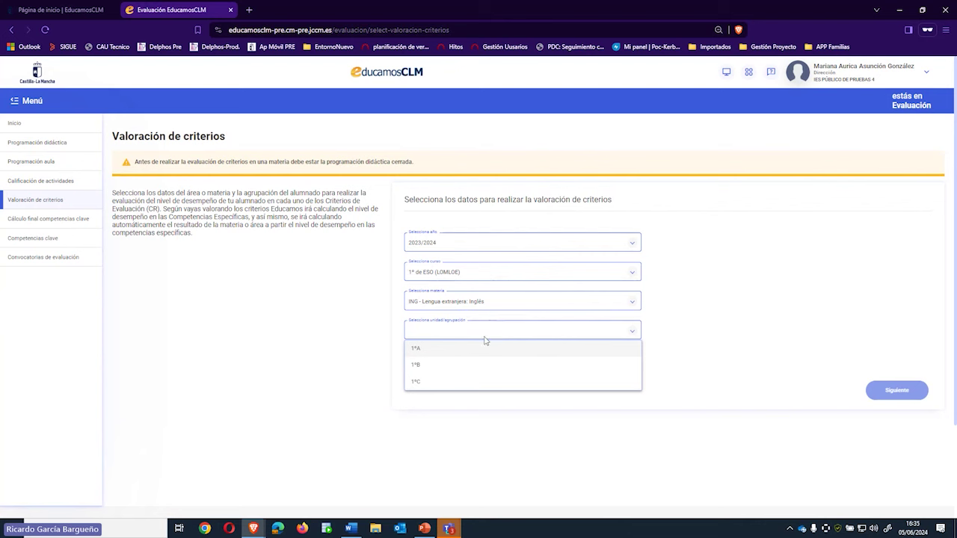
pyautogui.click(435, 365)
pyautogui.click(451, 362)
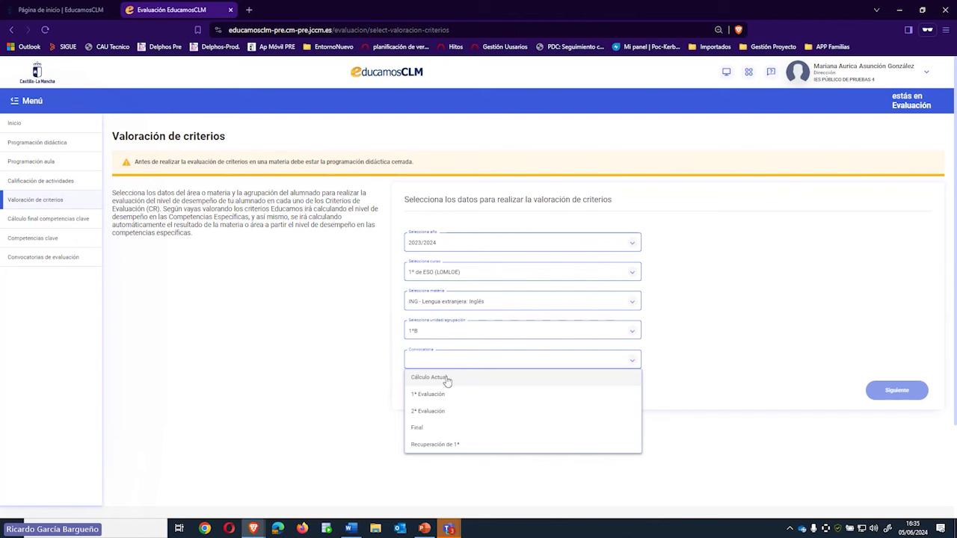
pyautogui.click(446, 379)
pyautogui.click(897, 391)
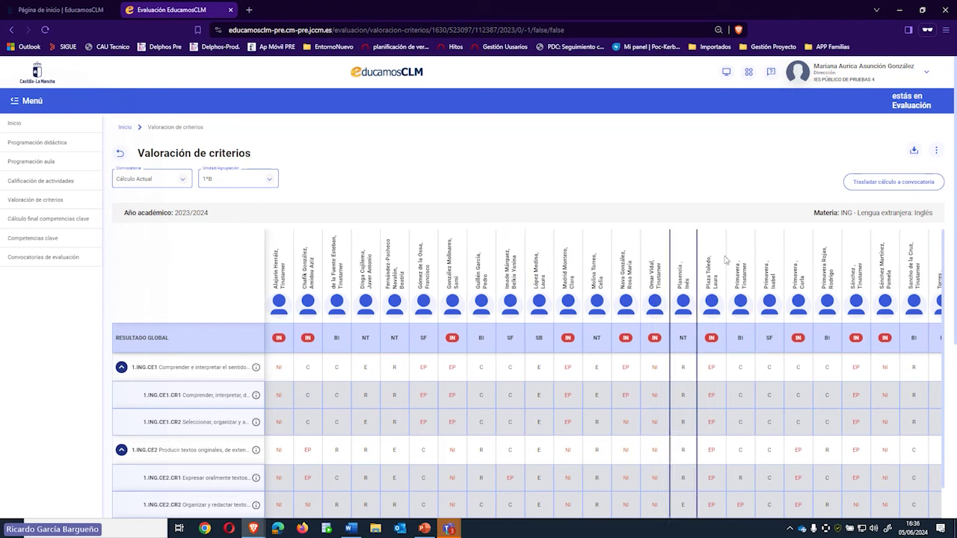
# Transfer the current calculation results of 1ºB English to the open Final convocatoria.
pyautogui.click(901, 183)
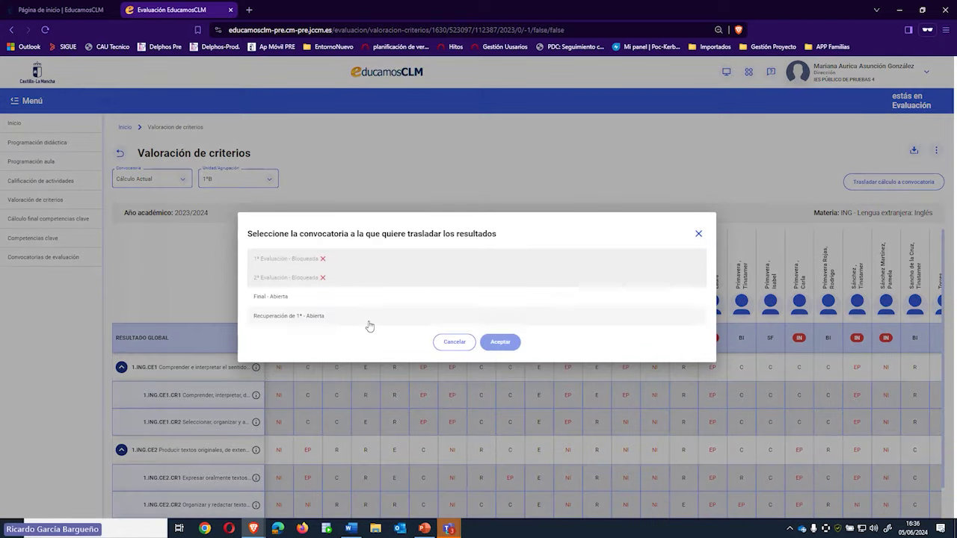
pyautogui.click(300, 299)
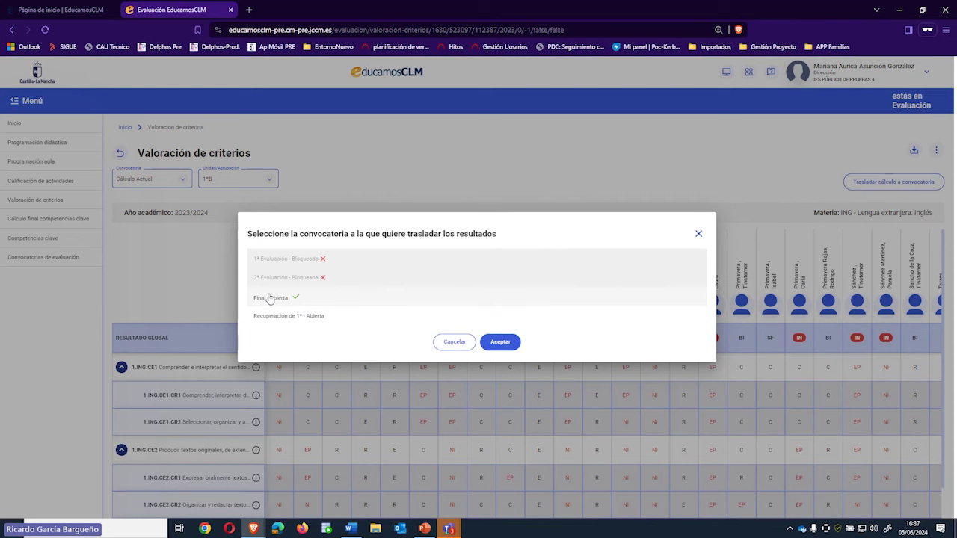
pyautogui.click(500, 342)
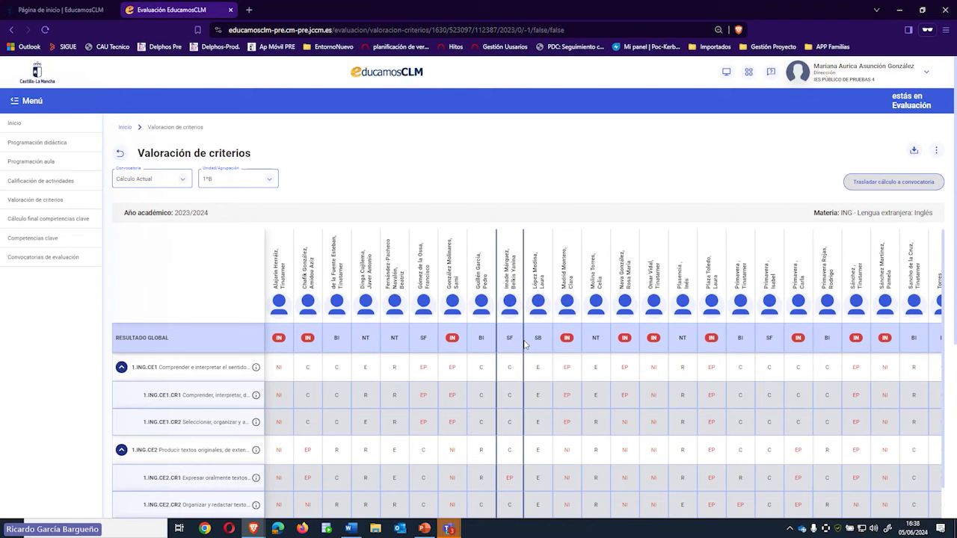
# In the Final convocatoria, set the fifth student's rating for criterion 1.ING.CE1.CR2 to C.
pyautogui.click(158, 187)
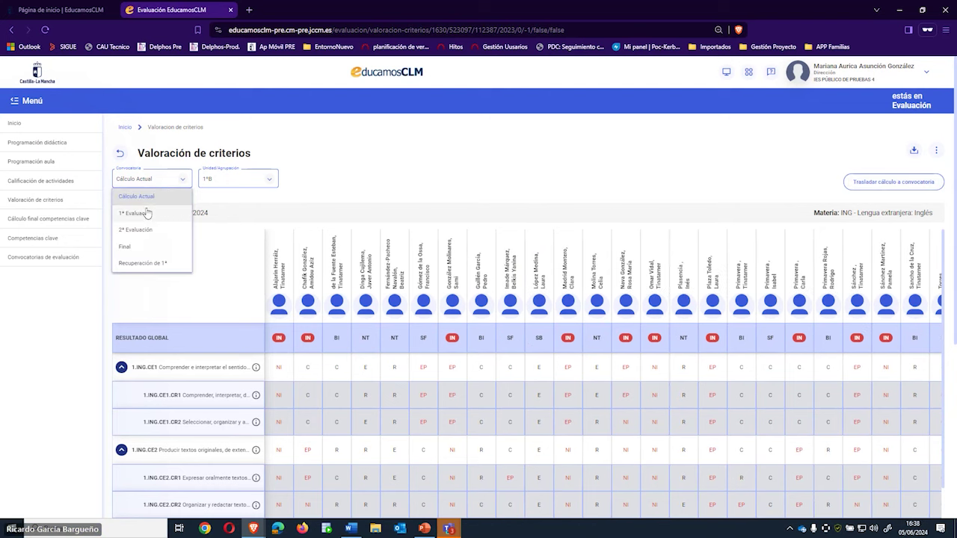
pyautogui.click(132, 251)
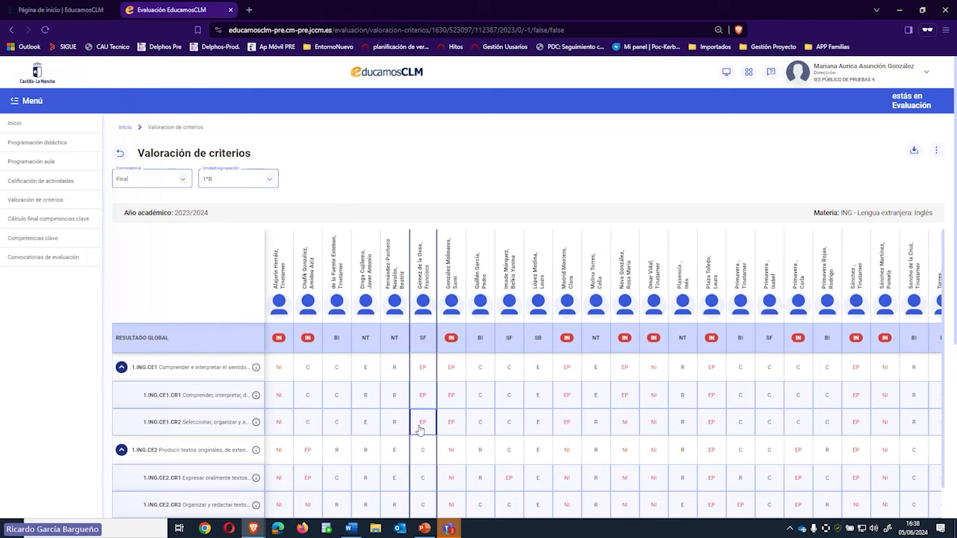
pyautogui.click(396, 425)
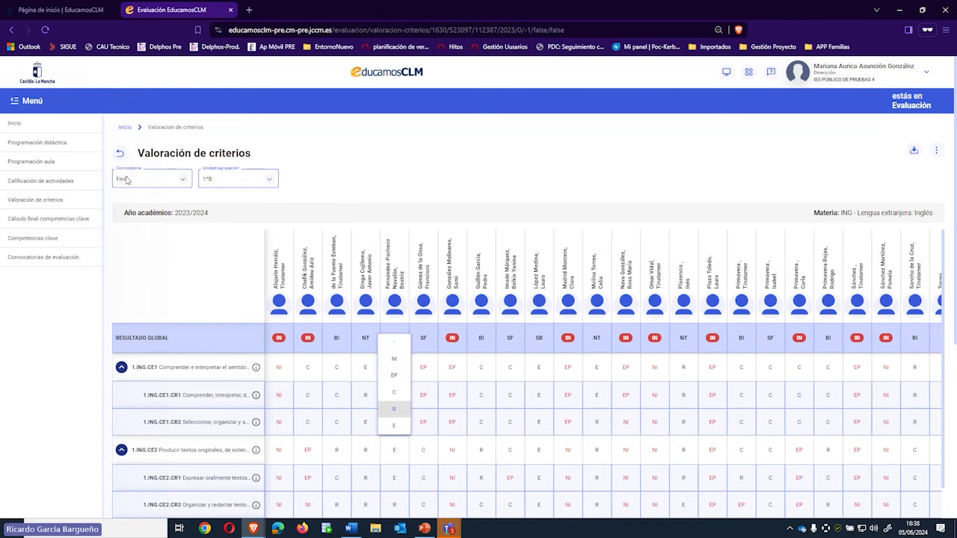
pyautogui.click(394, 396)
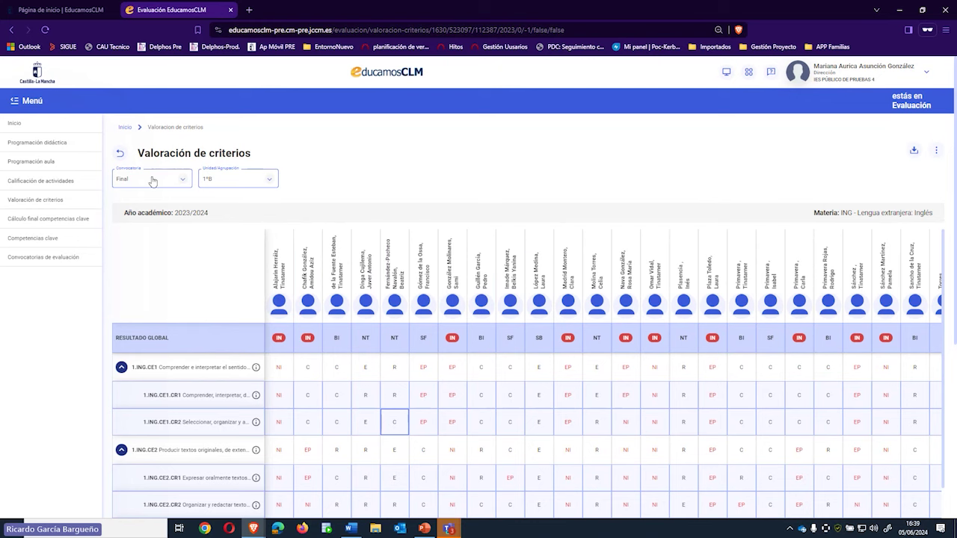
# Leave the criteria assessment and open Competencias clave for ESO (LOMLOE), 1º de ESO (LOMLOE), unit 1ºB, convocatoria Cálculo actual.
pyautogui.click(121, 155)
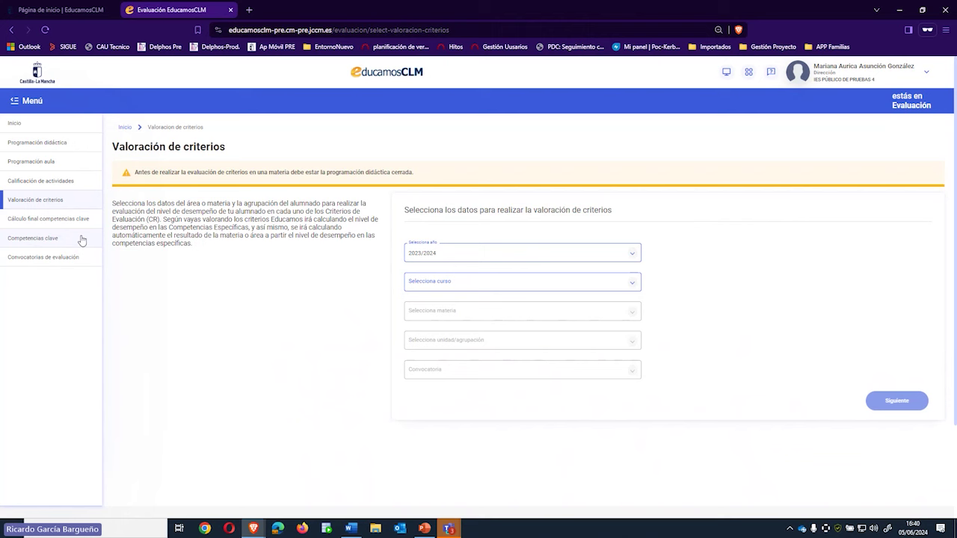
pyautogui.click(40, 241)
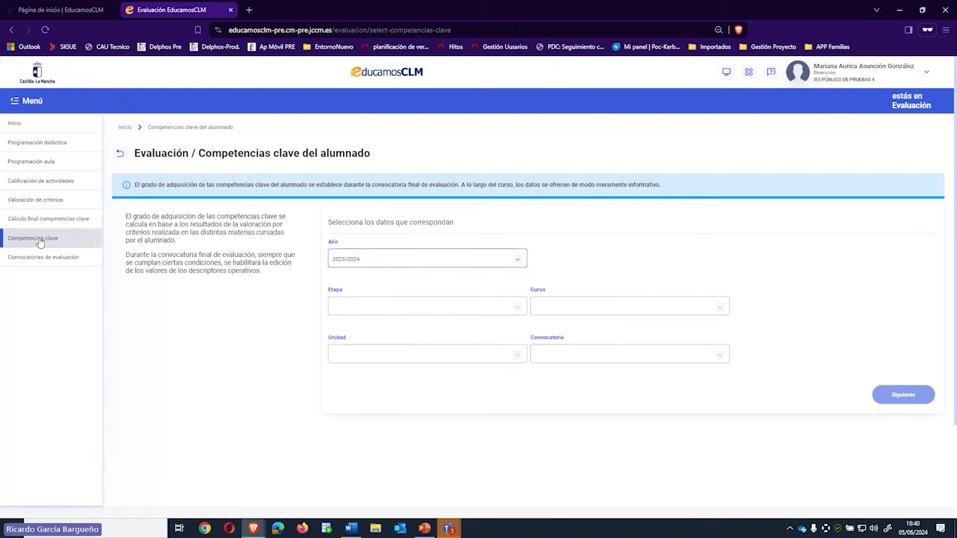
pyautogui.click(385, 309)
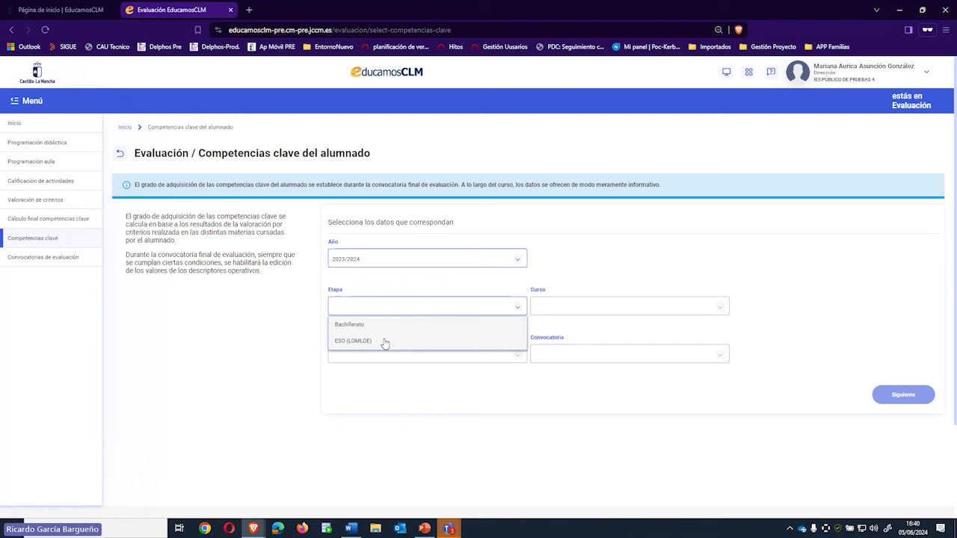
pyautogui.click(385, 341)
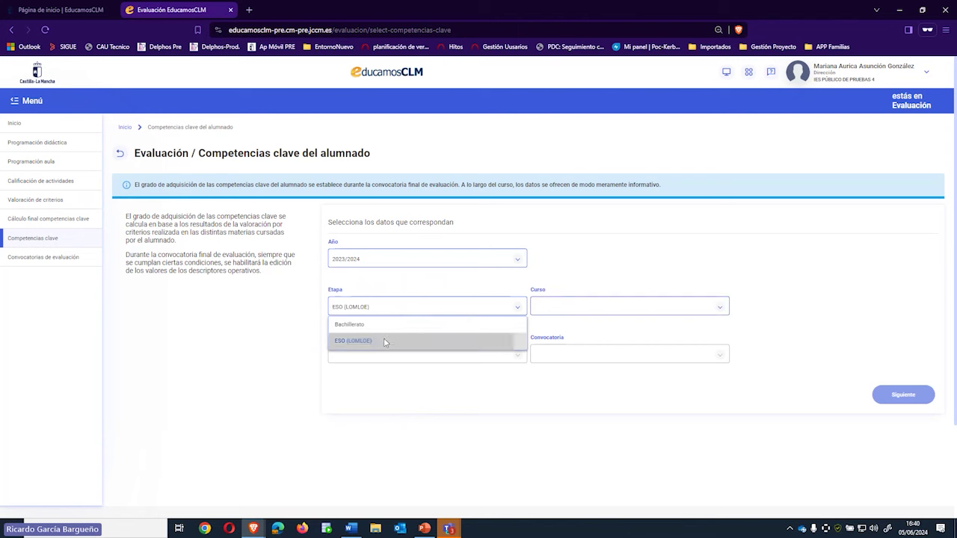
pyautogui.click(569, 308)
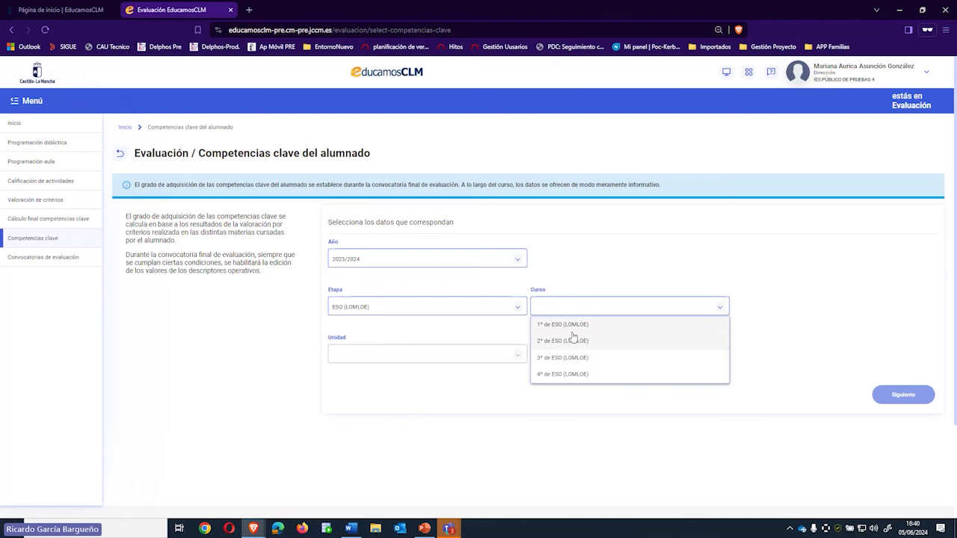
pyautogui.click(567, 327)
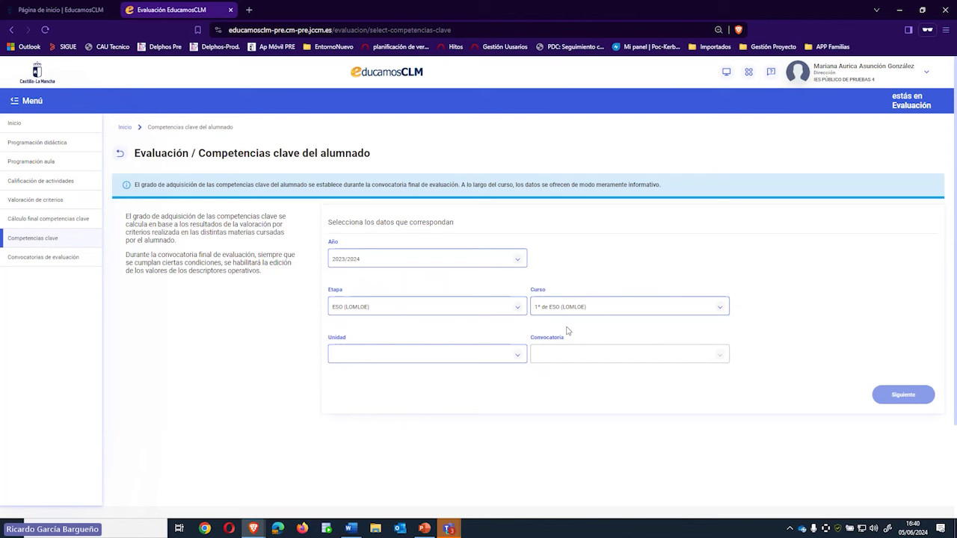
pyautogui.click(431, 360)
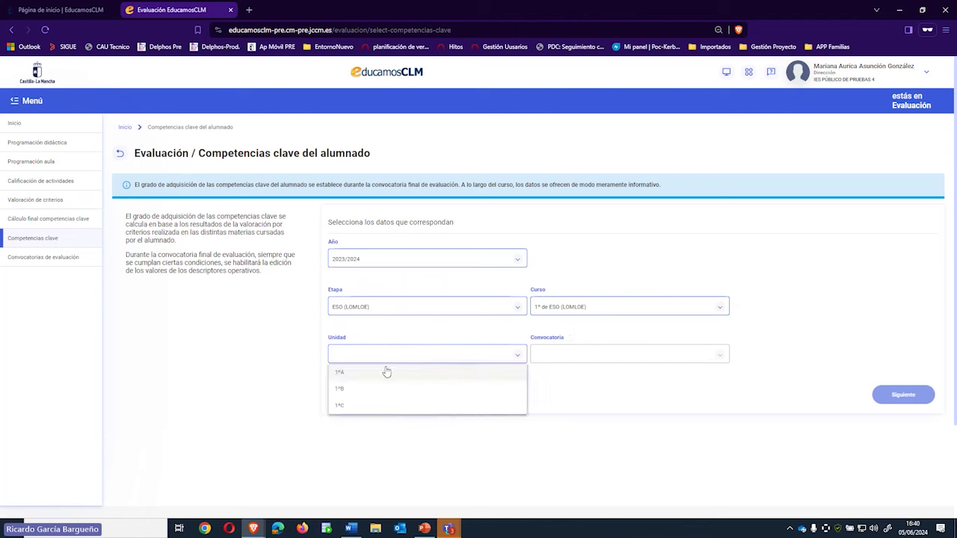
pyautogui.click(347, 392)
pyautogui.click(563, 359)
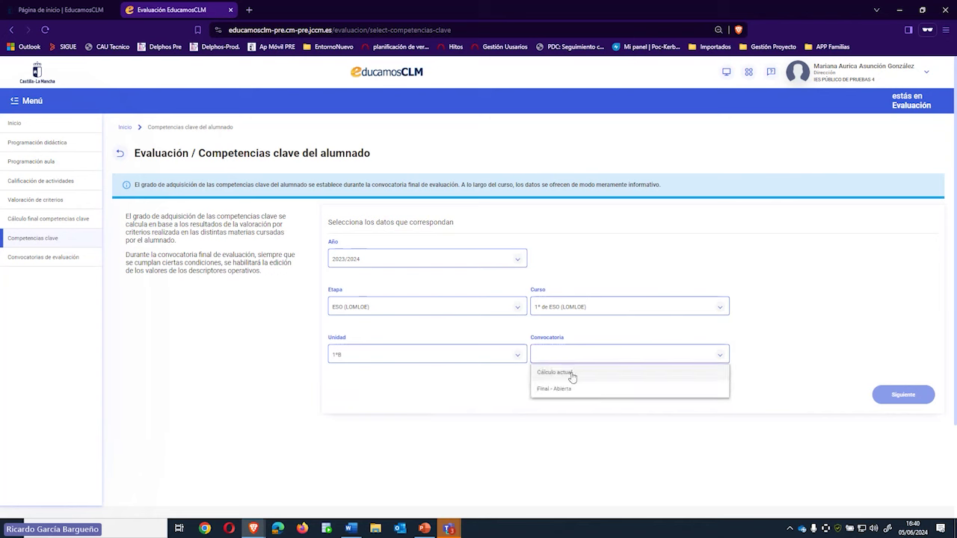
pyautogui.click(572, 374)
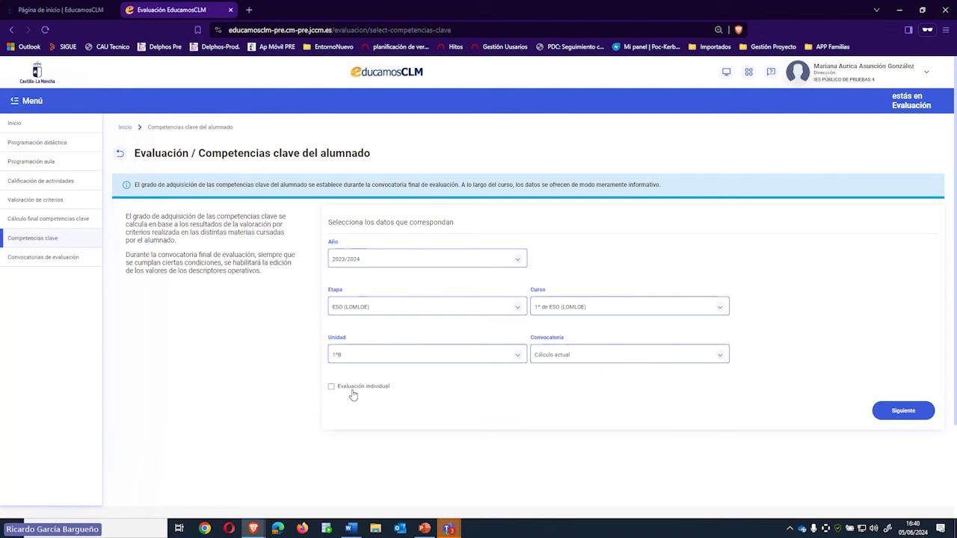
pyautogui.click(901, 411)
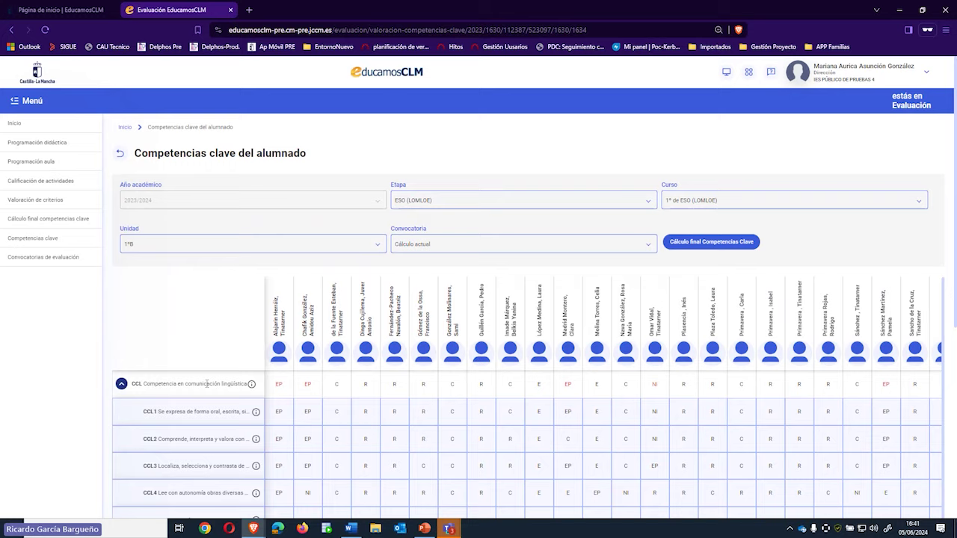
# Expand the CCL Competencia en comunicación lingüística and review the students' levels in its operative descriptors.
pyautogui.click(121, 385)
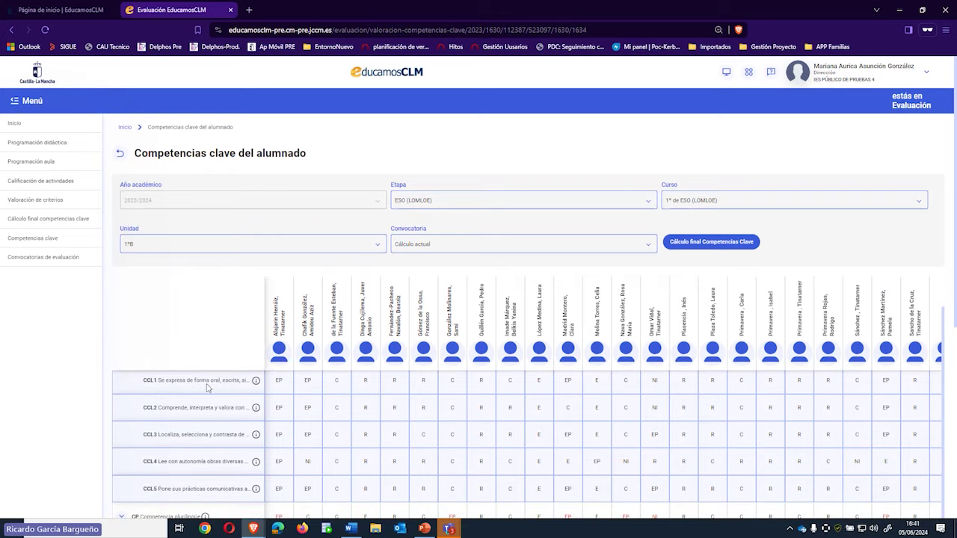
pyautogui.scroll(-1, 299, 401)
pyautogui.scroll(1, 299, 401)
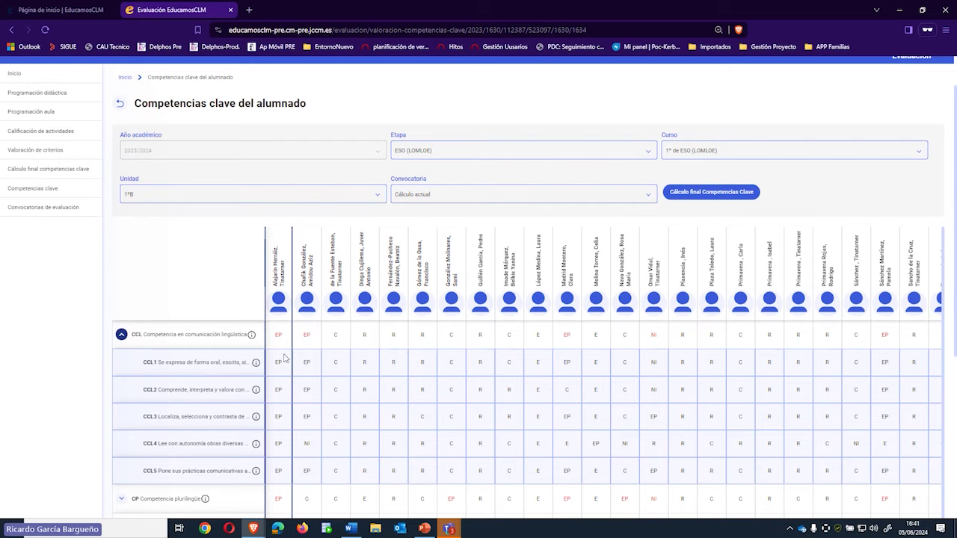
pyautogui.scroll(2, 321, 373)
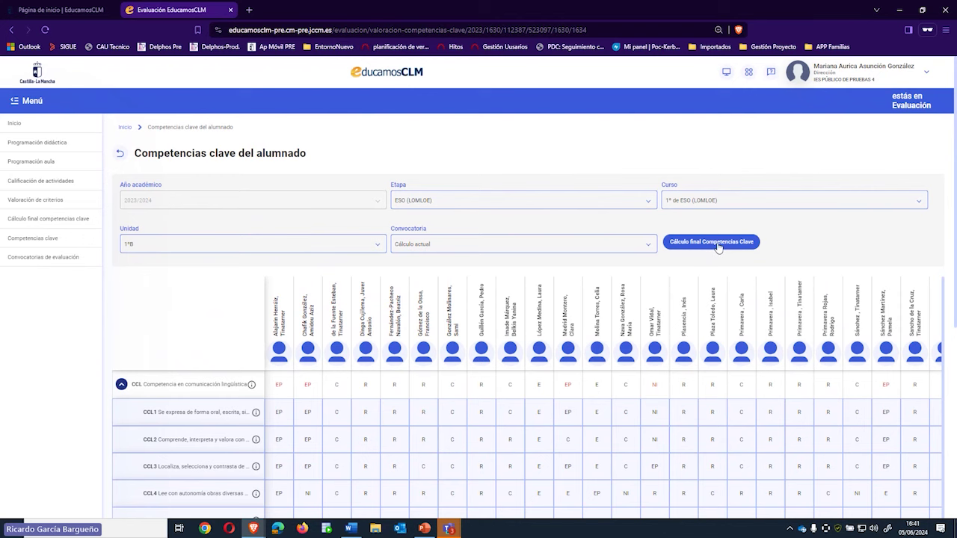
# Start the Cálculo final Competencias Clave for unit 1ºB, then cancel it at the confirmation.
pyautogui.click(680, 247)
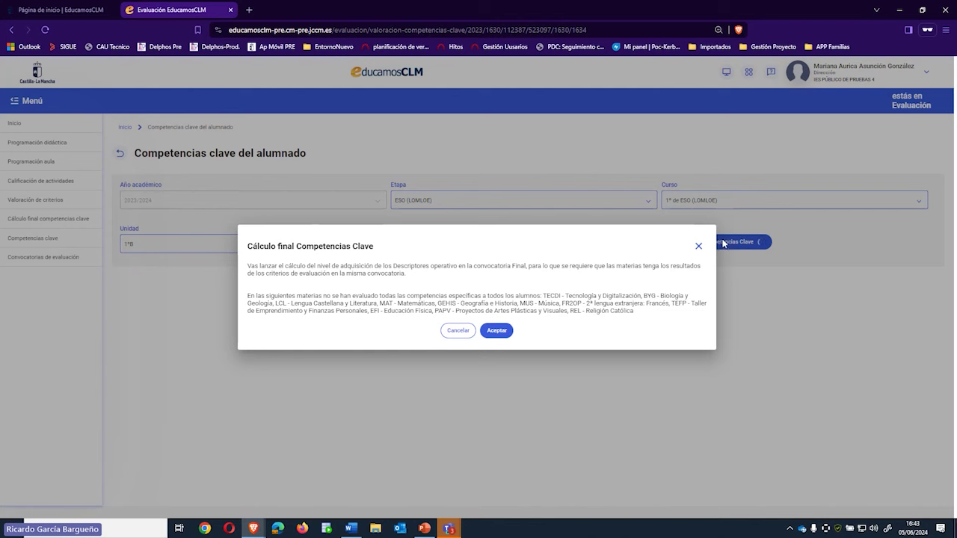
pyautogui.click(454, 330)
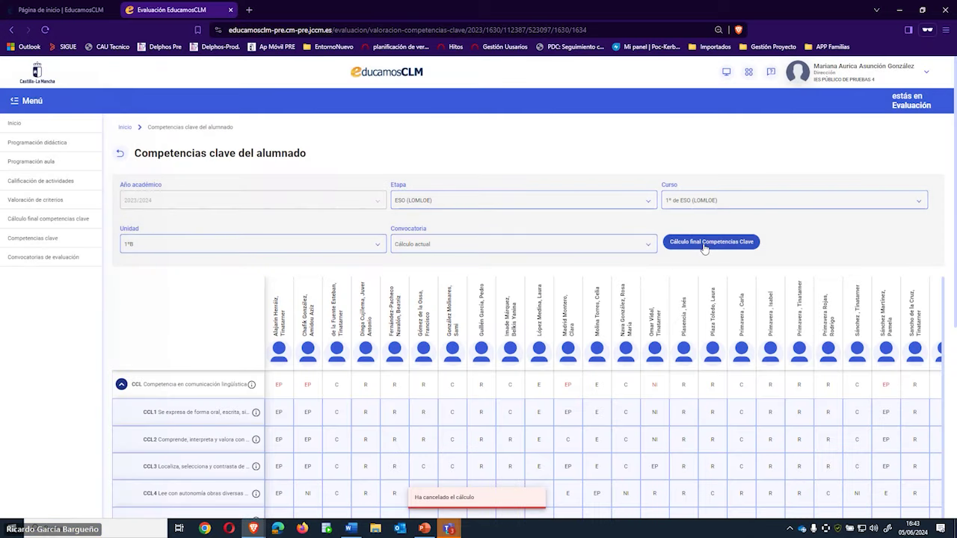
# Try to run the Cálculo final Competencias Clave for unit 1ºB, accepting the confirmation.
pyautogui.click(704, 247)
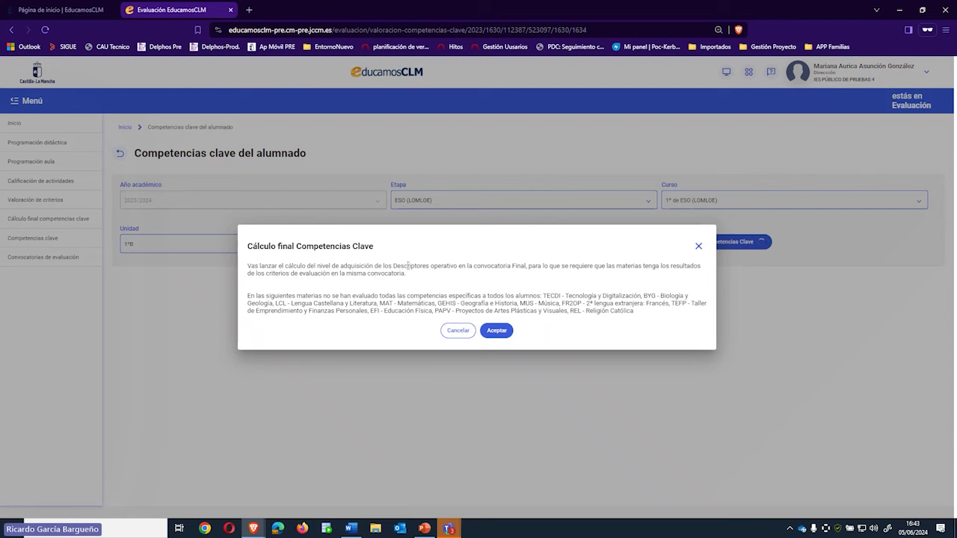
pyautogui.moveTo(499, 266); pyautogui.dragTo(528, 265)
pyautogui.moveTo(288, 296); pyautogui.dragTo(540, 294)
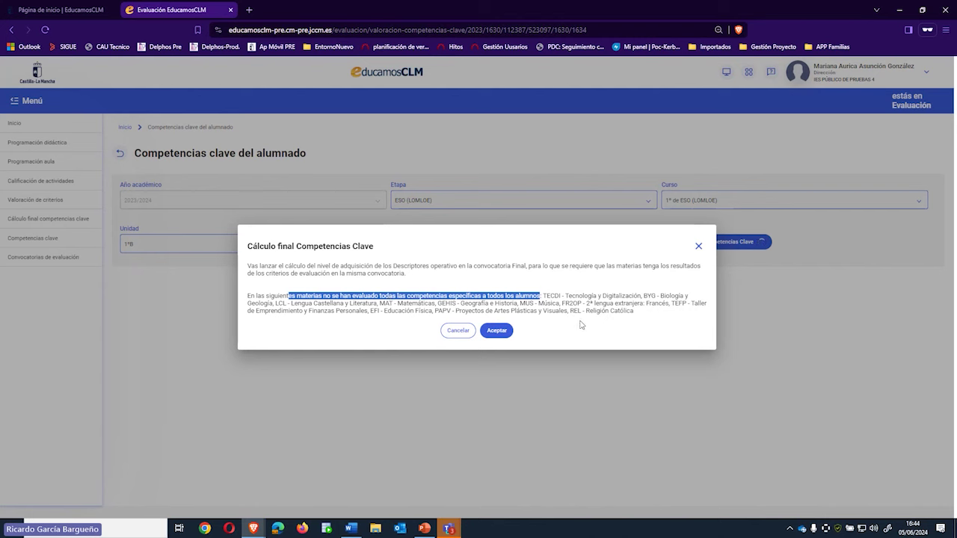
pyautogui.click(497, 331)
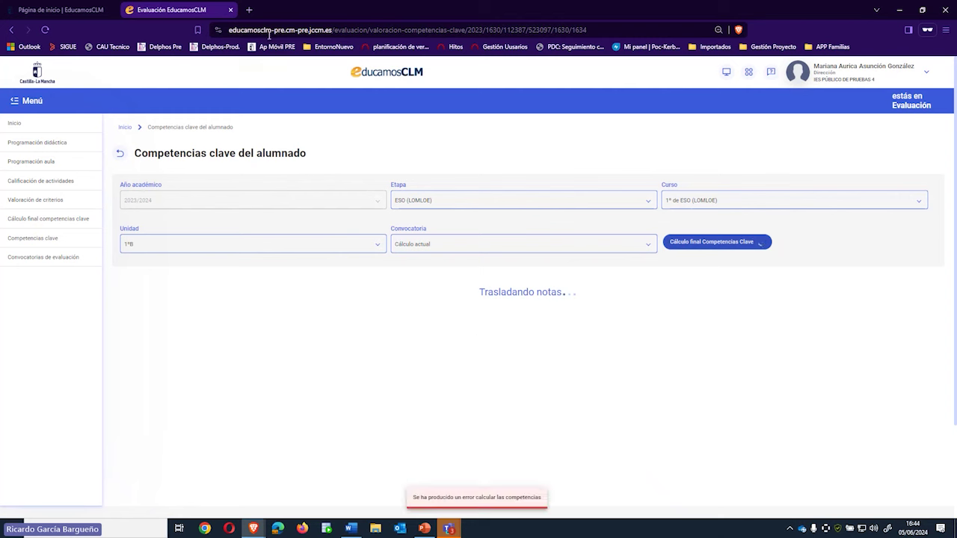
pyautogui.moveTo(267, 32); pyautogui.dragTo(332, 31)
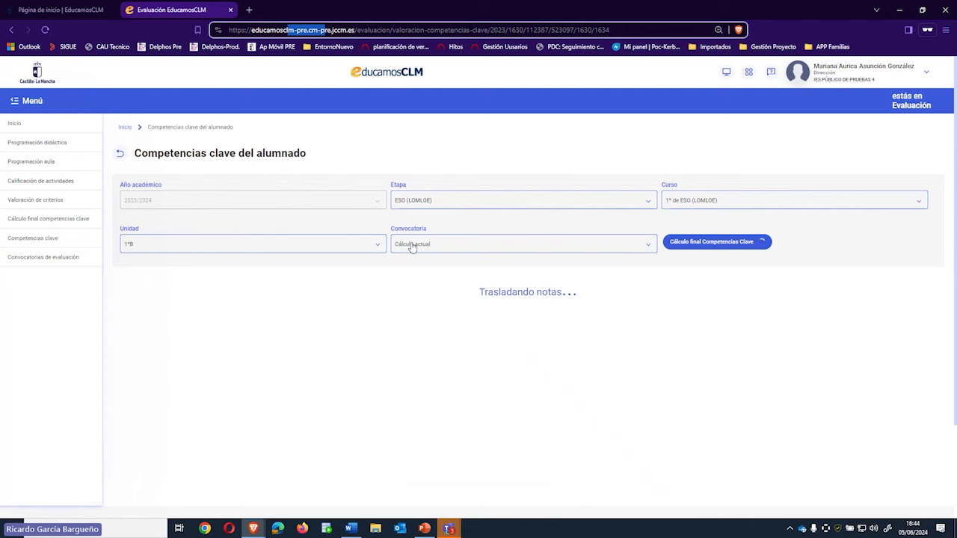
# Reopen Competencias clave for ESO (LOMLOE), 1º de ESO (LOMLOE), unit 1ºB, convocatoria Final - Abierta.
pyautogui.click(52, 238)
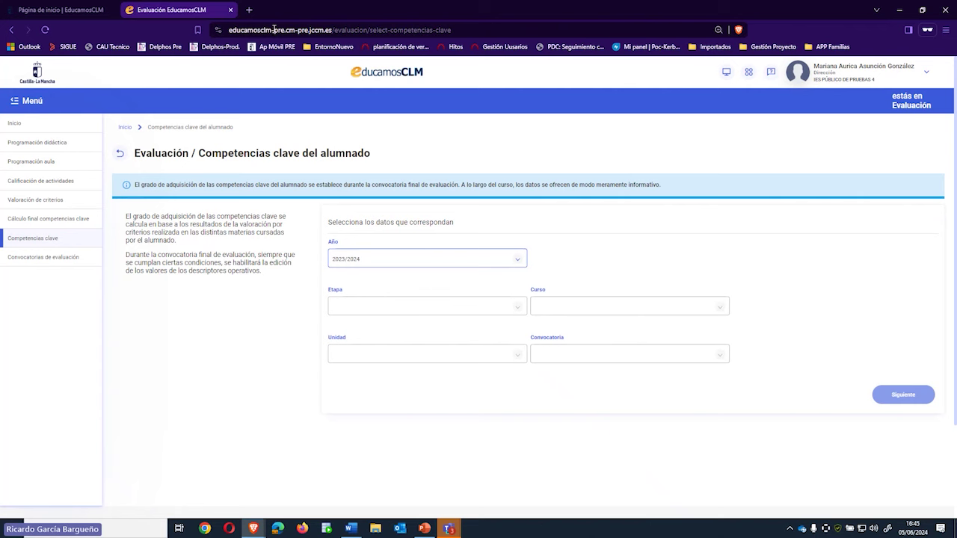
pyautogui.moveTo(266, 30); pyautogui.dragTo(287, 30)
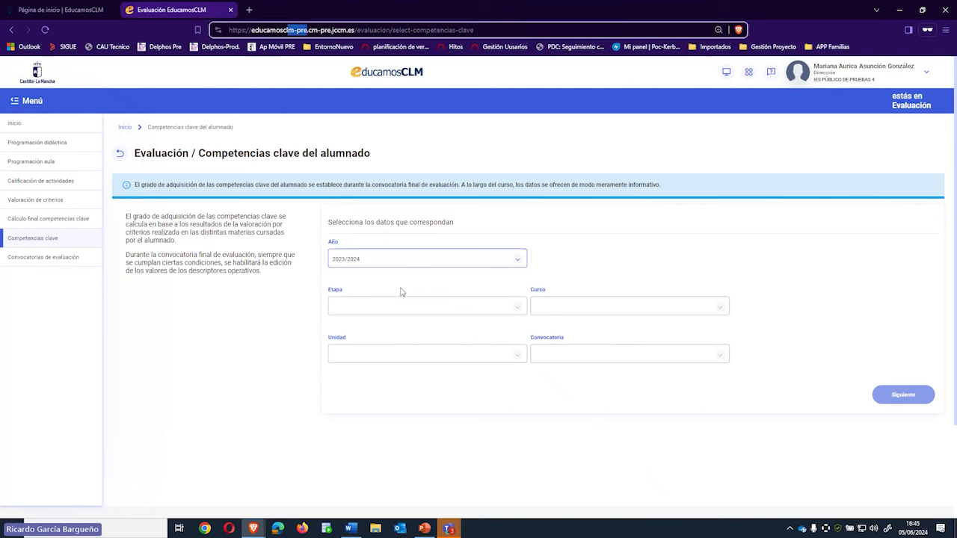
pyautogui.click(389, 314)
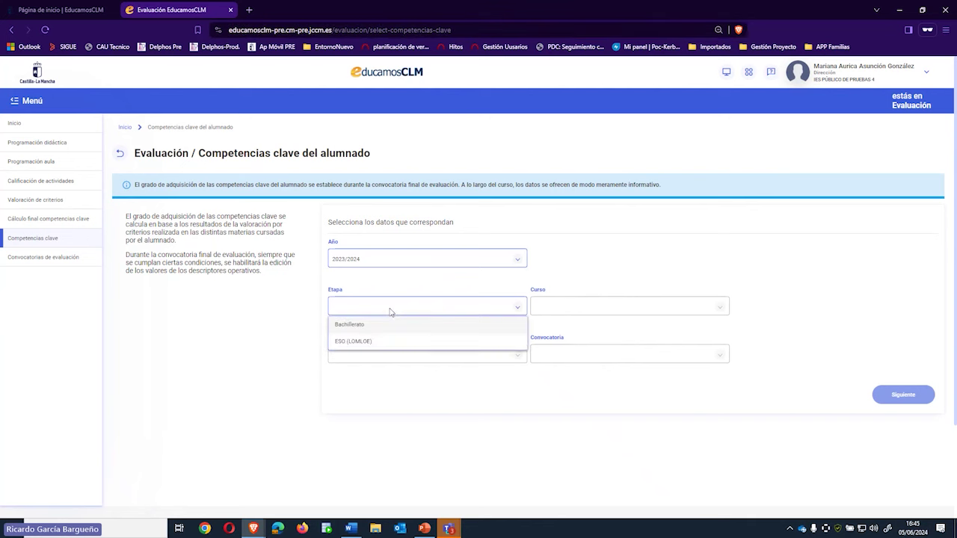
pyautogui.click(364, 343)
pyautogui.click(557, 314)
pyautogui.click(560, 324)
pyautogui.click(418, 354)
pyautogui.click(341, 388)
pyautogui.click(547, 356)
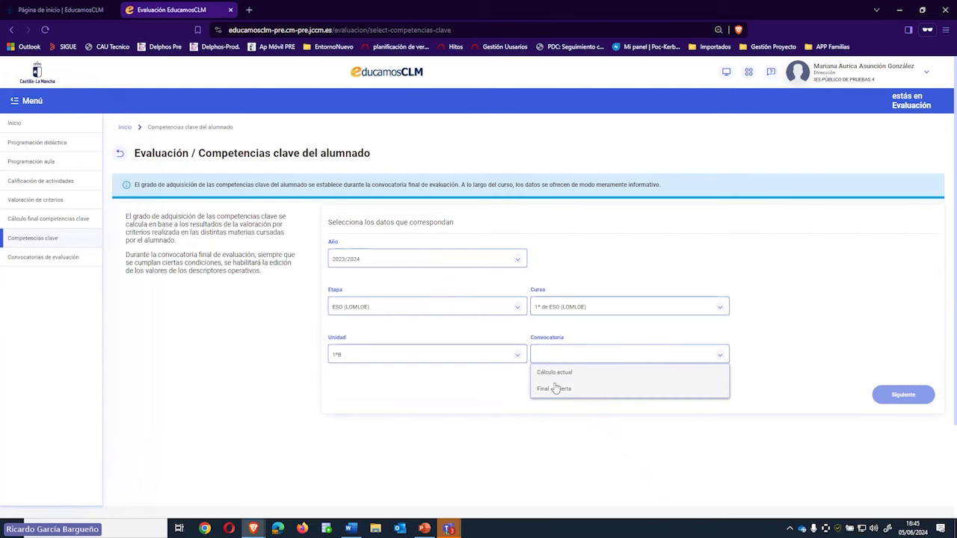
pyautogui.click(554, 388)
pyautogui.click(894, 412)
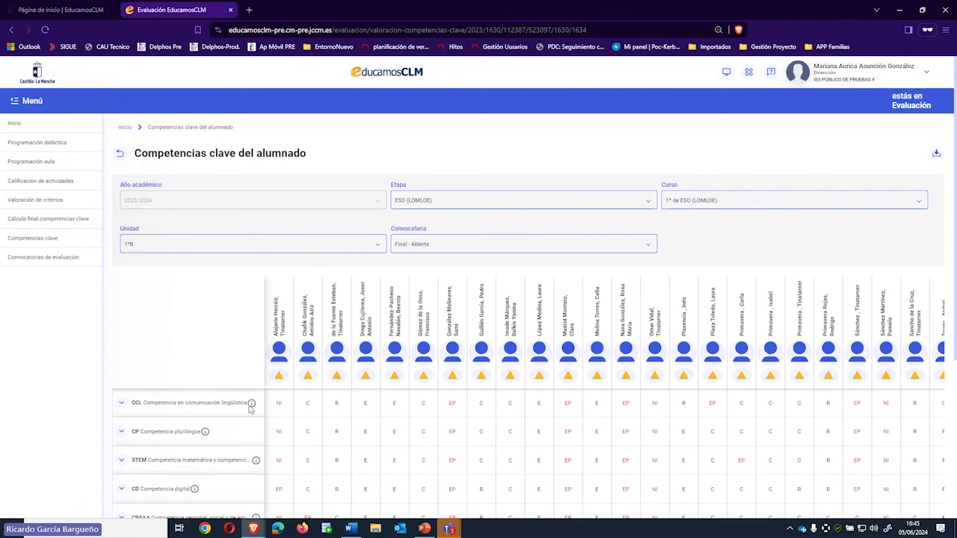
# Expand the CCL Competencia en comunicación lingüística and examine the descriptor levels and the students' warning notices.
pyautogui.click(121, 404)
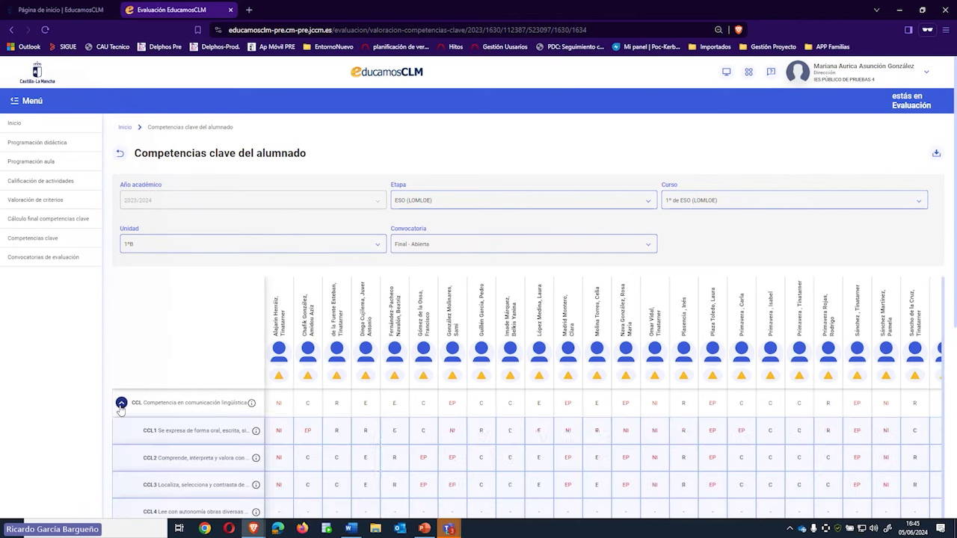
pyautogui.scroll(-1, 946, 237)
pyautogui.scroll(-1, 946, 237)
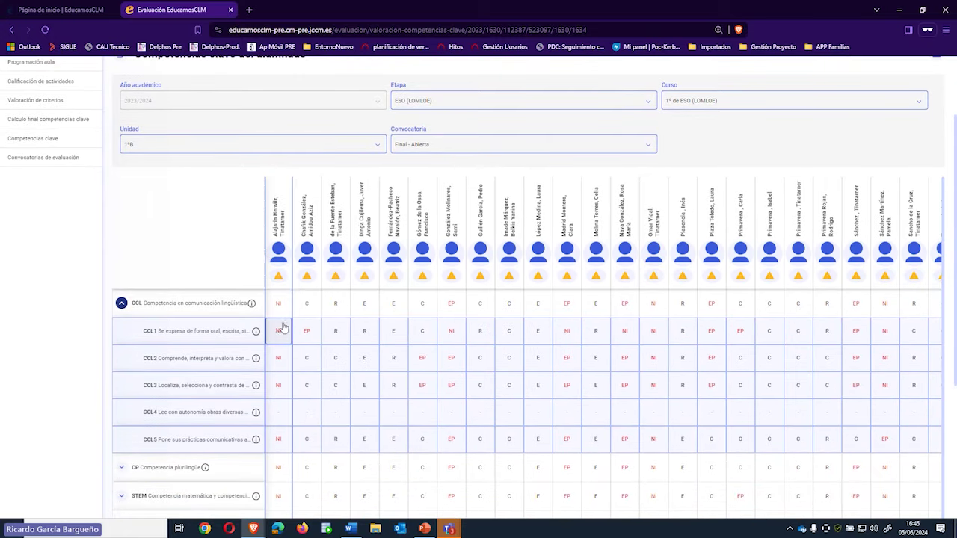
pyautogui.moveTo(281, 277)
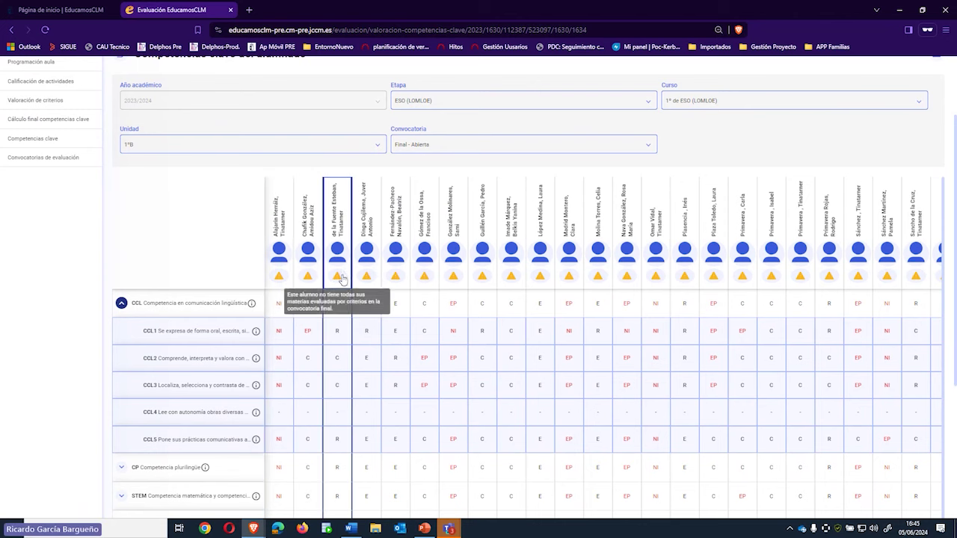
pyautogui.moveTo(402, 279)
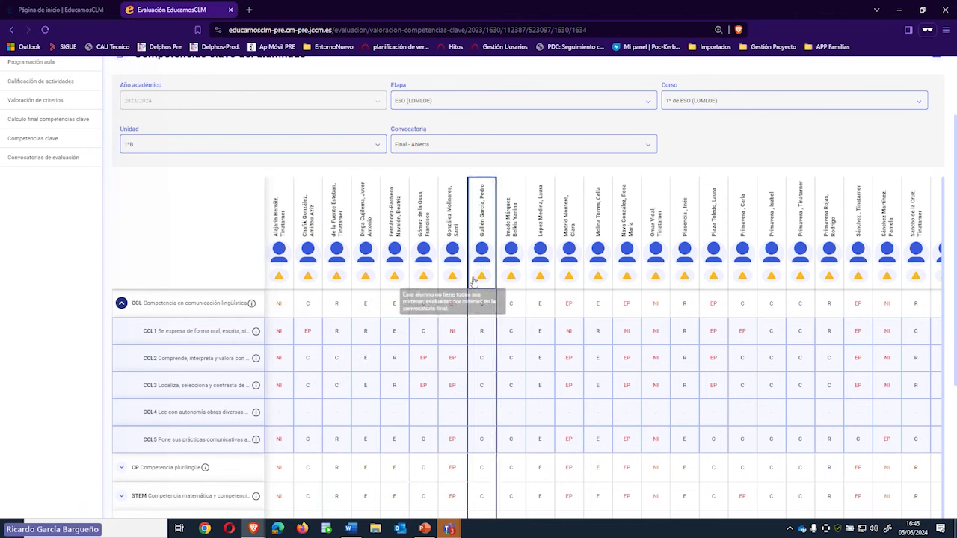
pyautogui.moveTo(653, 284)
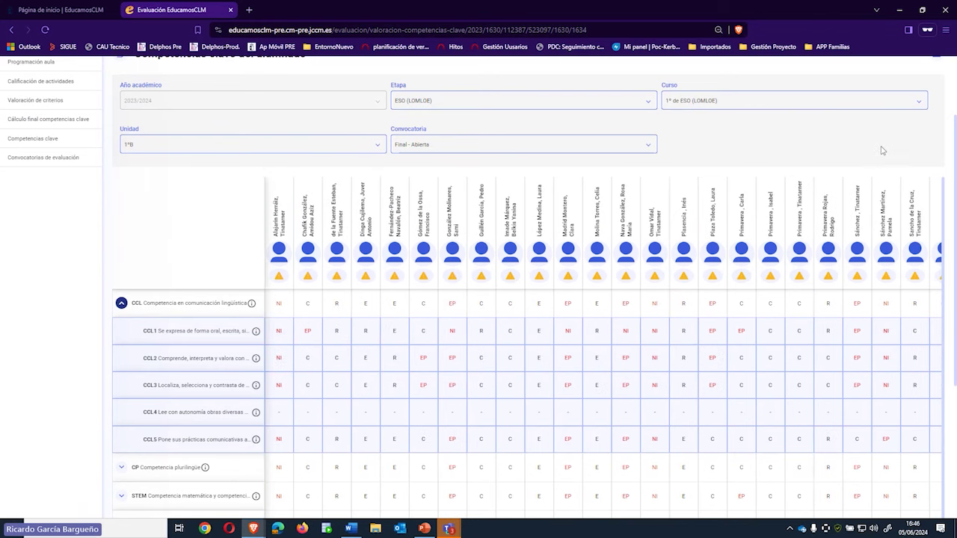
# Open the Consejo orientador ESO download, try selecting all students and individual ones, and cancel it.
pyautogui.scroll(1, 880, 149)
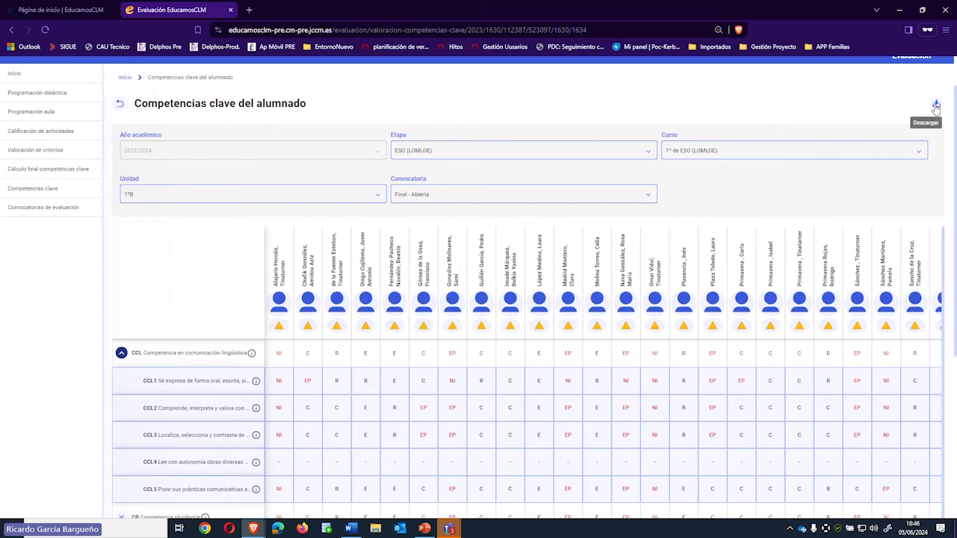
pyautogui.scroll(1, 323, 223)
pyautogui.click(935, 156)
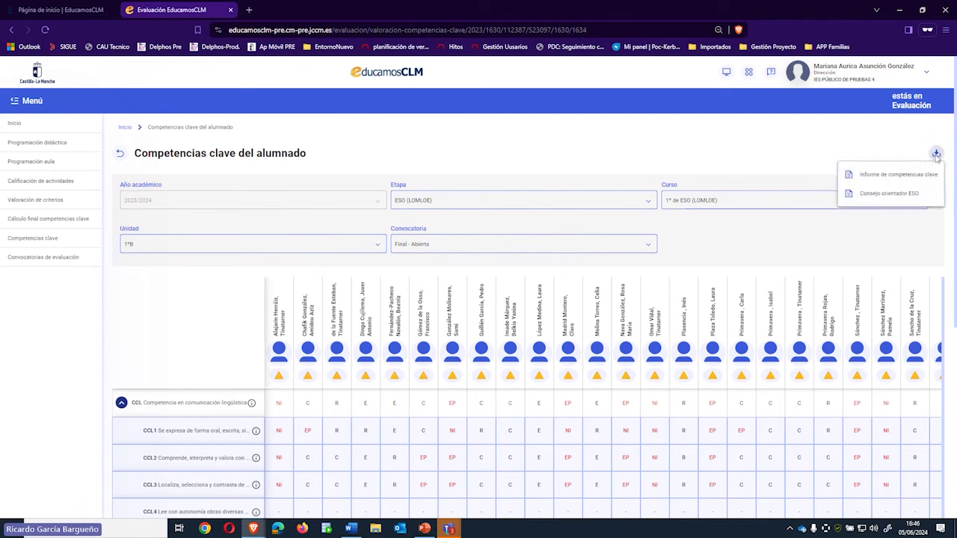
pyautogui.click(895, 199)
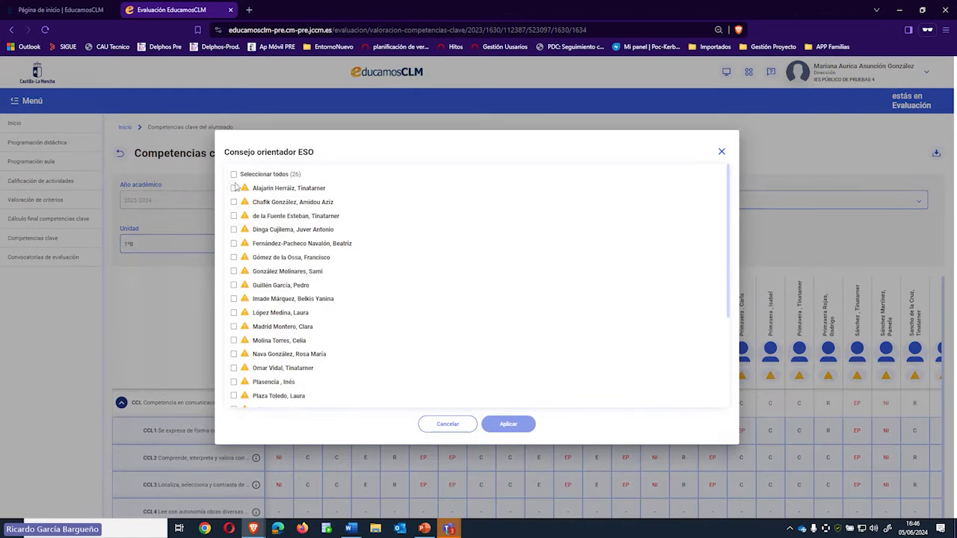
pyautogui.click(234, 174)
pyautogui.click(233, 175)
pyautogui.click(233, 188)
pyautogui.click(234, 202)
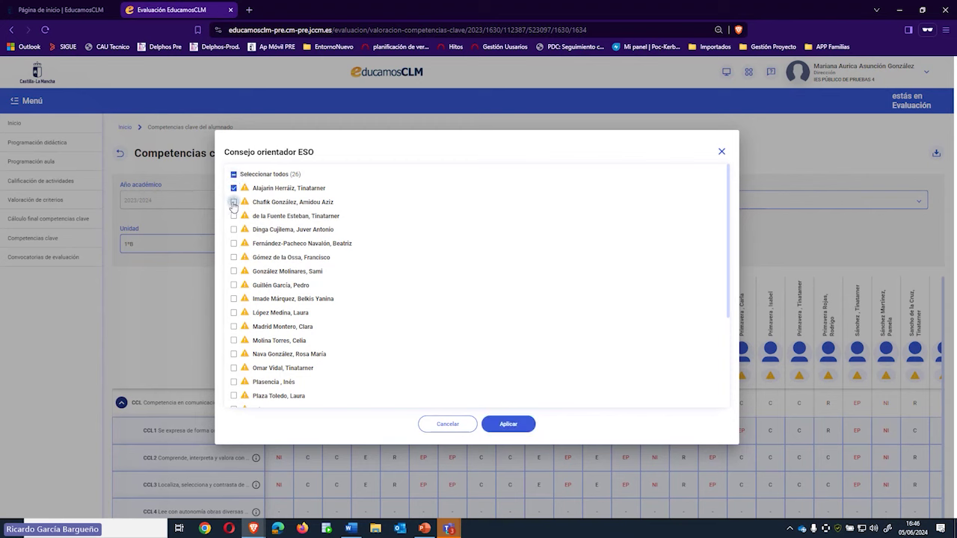
pyautogui.moveTo(246, 194)
pyautogui.click(449, 425)
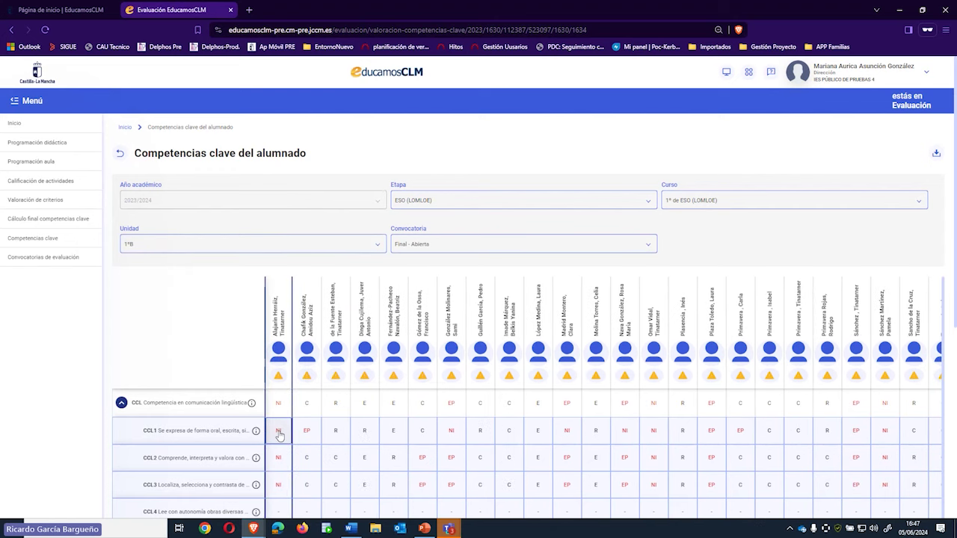
# Try to view the calculation detail of the second student's CCL2 descriptor, and return to the home desktop.
pyautogui.click(307, 460)
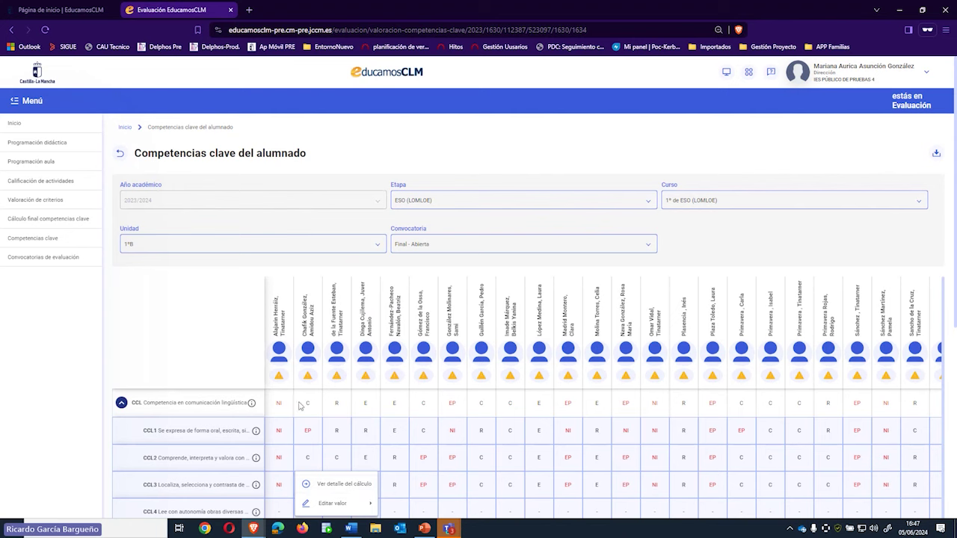
pyautogui.click(330, 487)
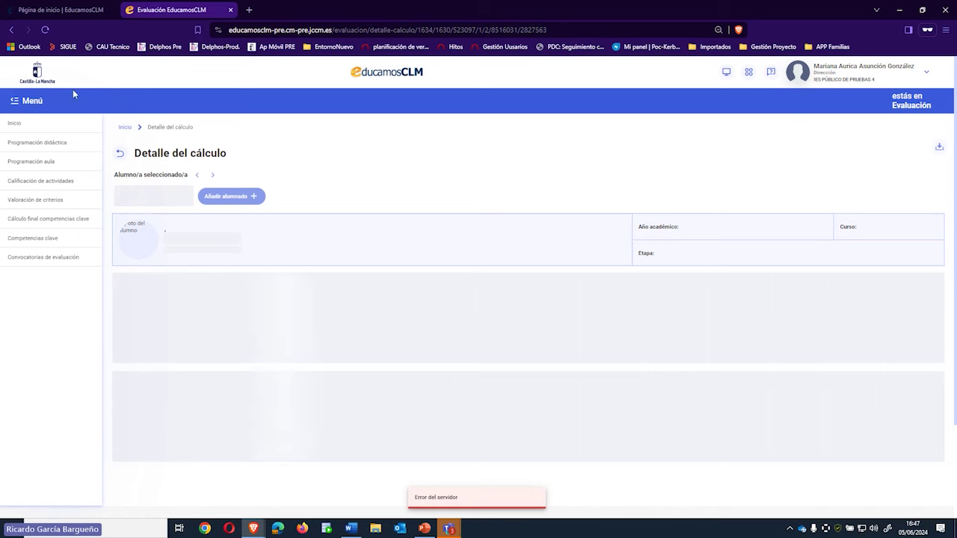
pyautogui.click(727, 73)
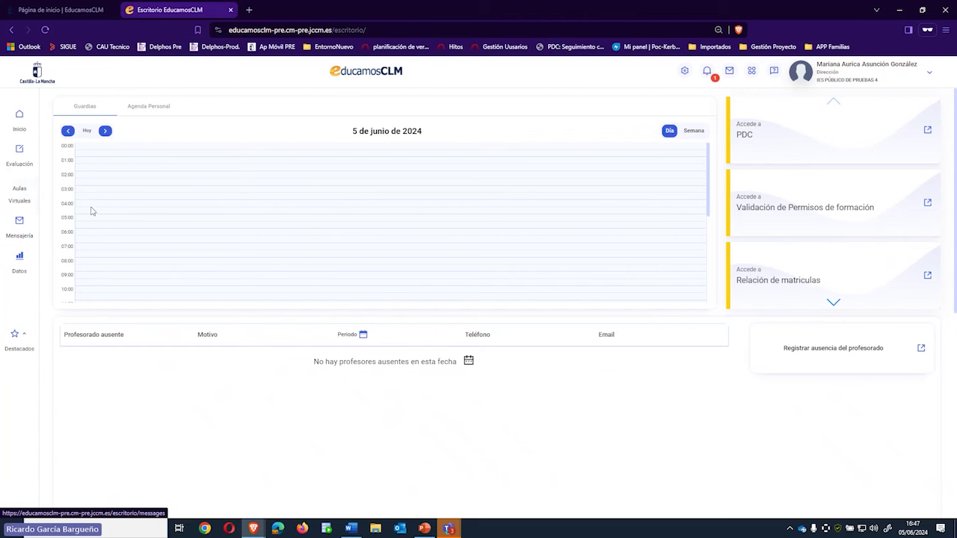
# Open Competencias clave in Evaluación for ESO (LOMLOE), 1º de ESO (LOMLOE), unit 1ºA, convocatoria Final - Abierta.
pyautogui.click(19, 153)
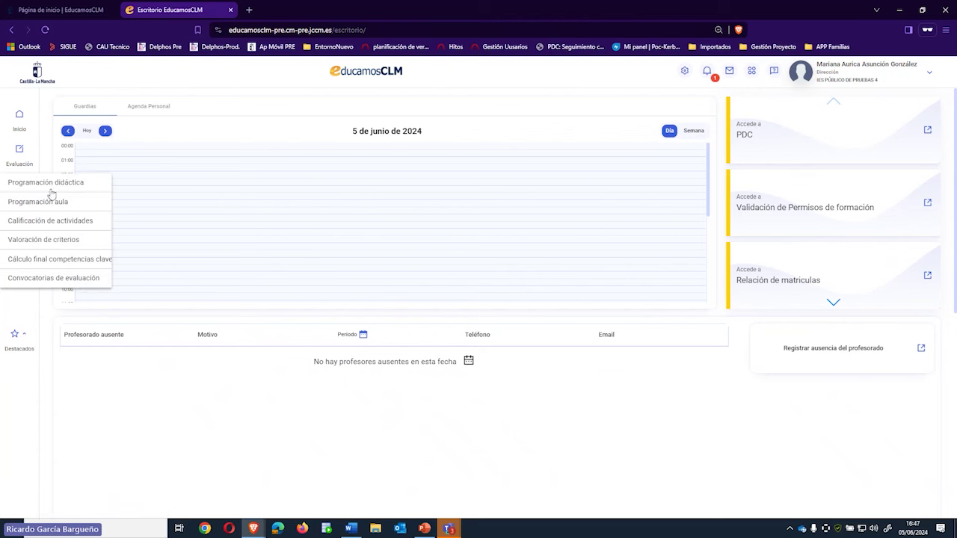
pyautogui.click(43, 241)
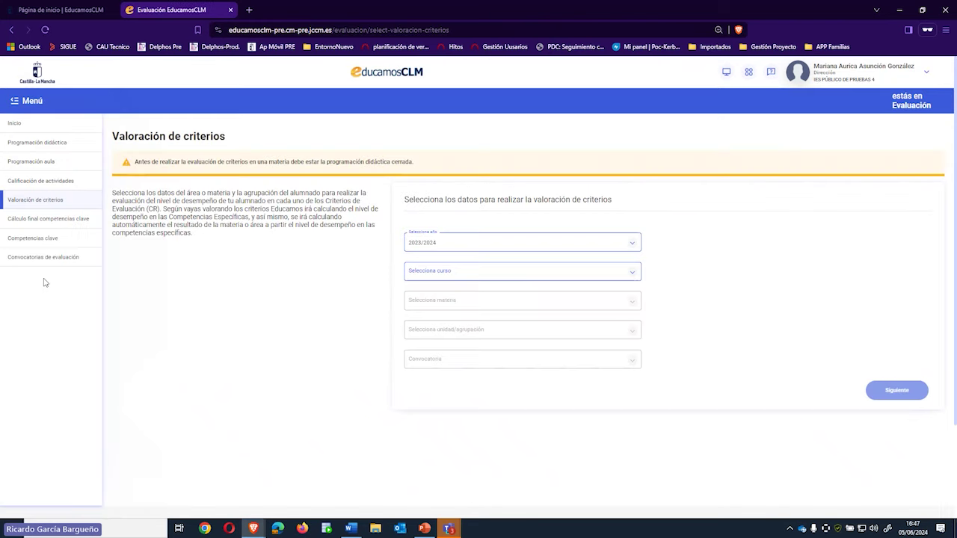
pyautogui.click(34, 238)
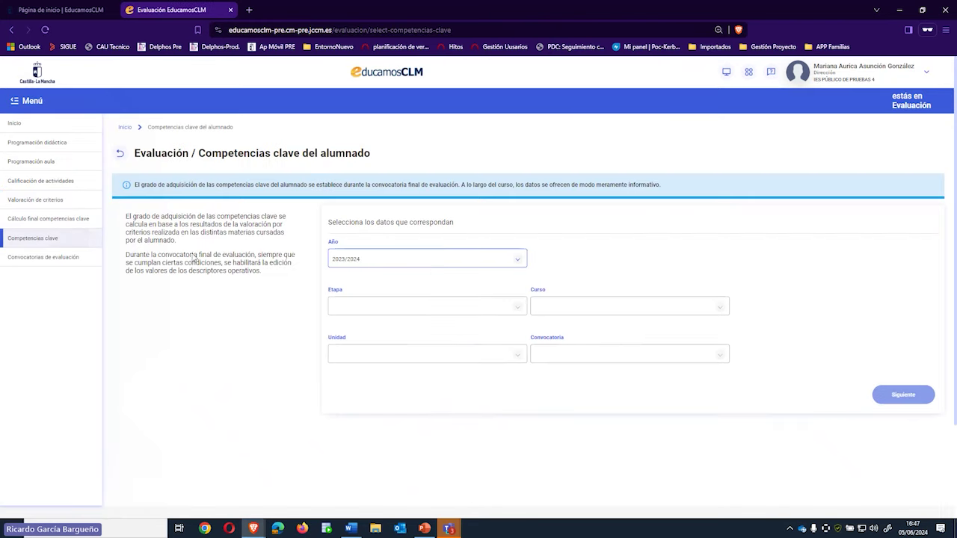
pyautogui.click(365, 312)
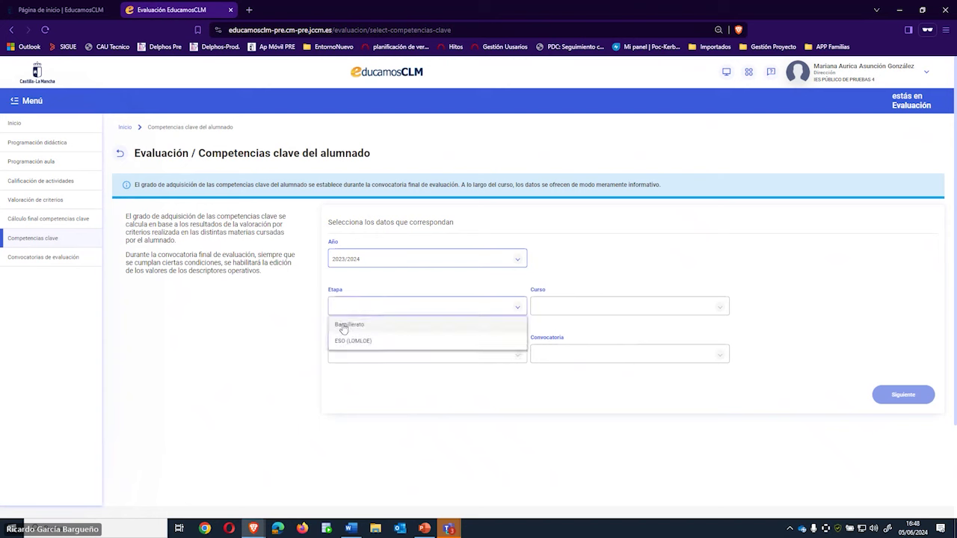
pyautogui.click(346, 342)
pyautogui.click(571, 310)
pyautogui.click(561, 325)
pyautogui.click(444, 355)
pyautogui.click(341, 374)
pyautogui.click(553, 358)
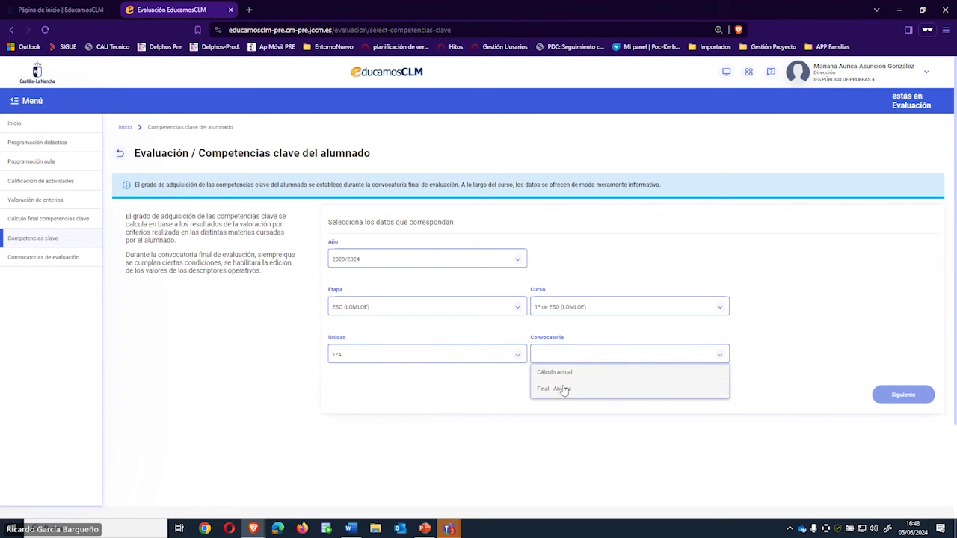
pyautogui.click(562, 389)
pyautogui.click(901, 411)
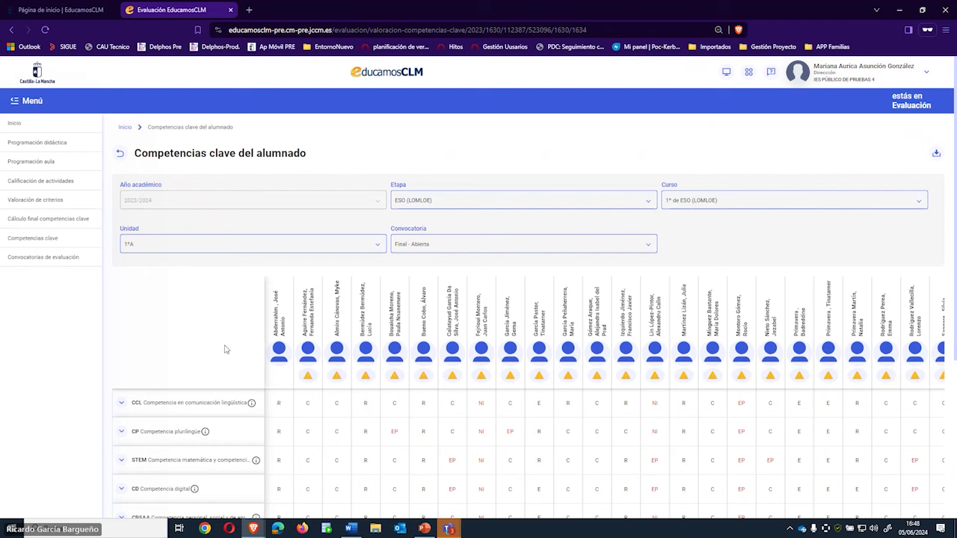
# Expand the CCL Competencia en comunicación lingüística and view the calculation detail of the first student's CCL1 descriptor.
pyautogui.click(122, 406)
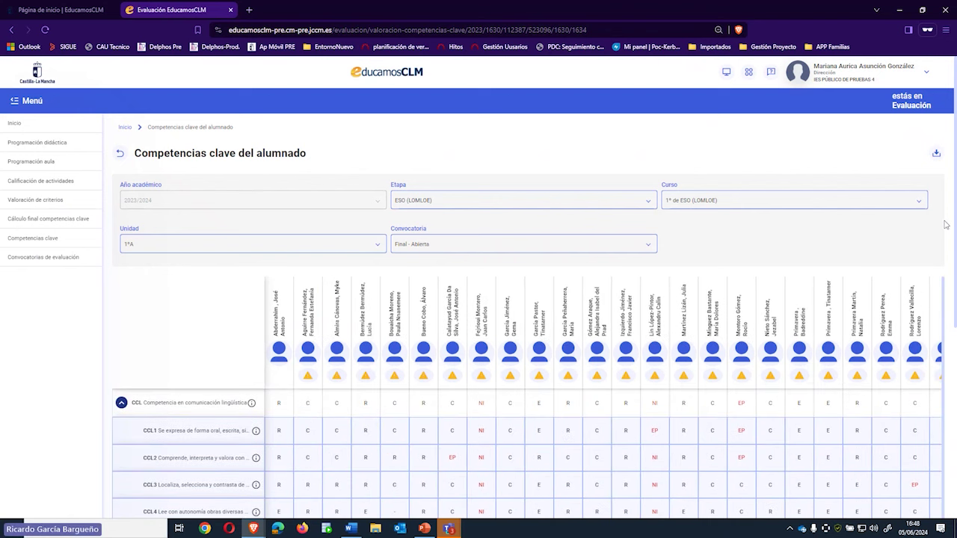
pyautogui.scroll(-2, 946, 232)
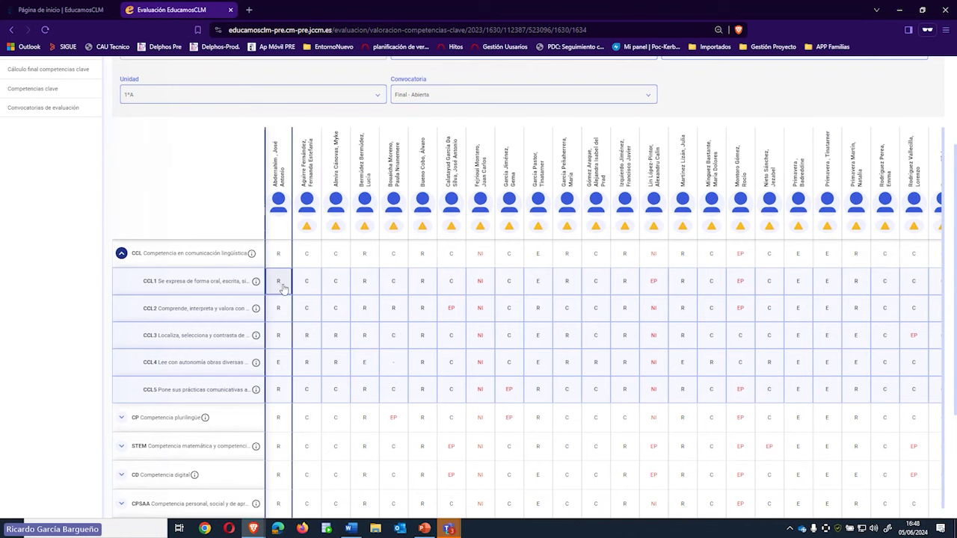
pyautogui.scroll(1, 337, 338)
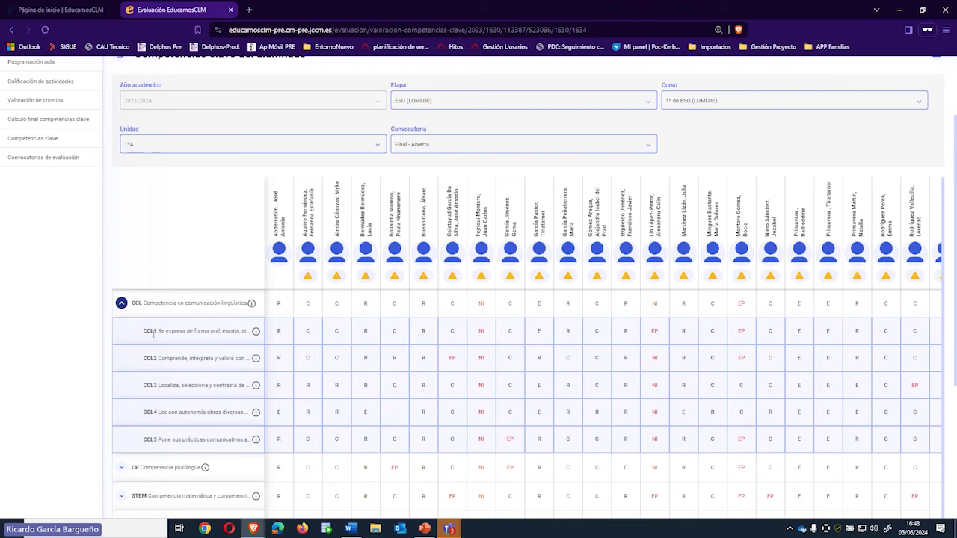
pyautogui.click(278, 335)
pyautogui.click(310, 356)
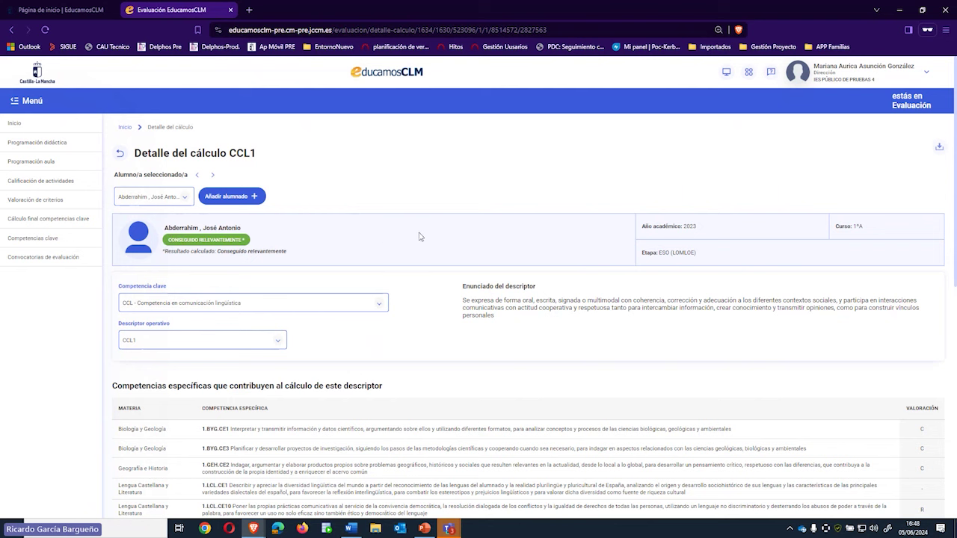
# Review the specific competencies of each subject that contribute to the CCL1 descriptor, with their ratings.
pyautogui.scroll(-2, 454, 224)
pyautogui.scroll(-2, 458, 225)
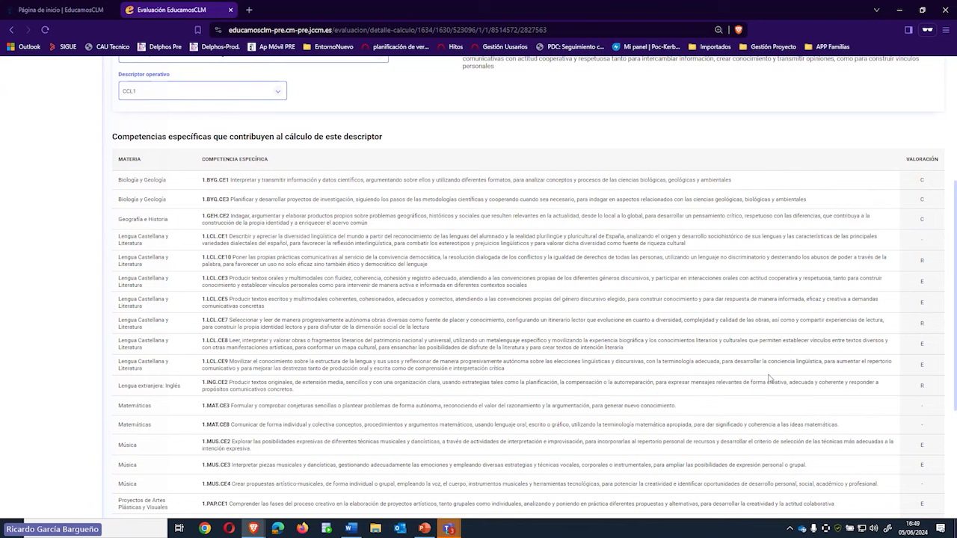
pyautogui.scroll(-3, 188, 408)
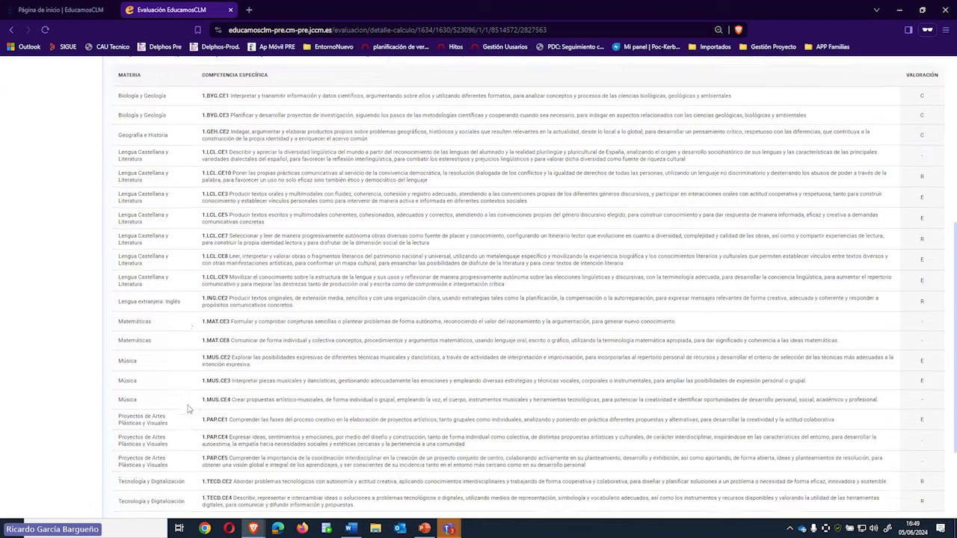
pyautogui.scroll(1, 331, 398)
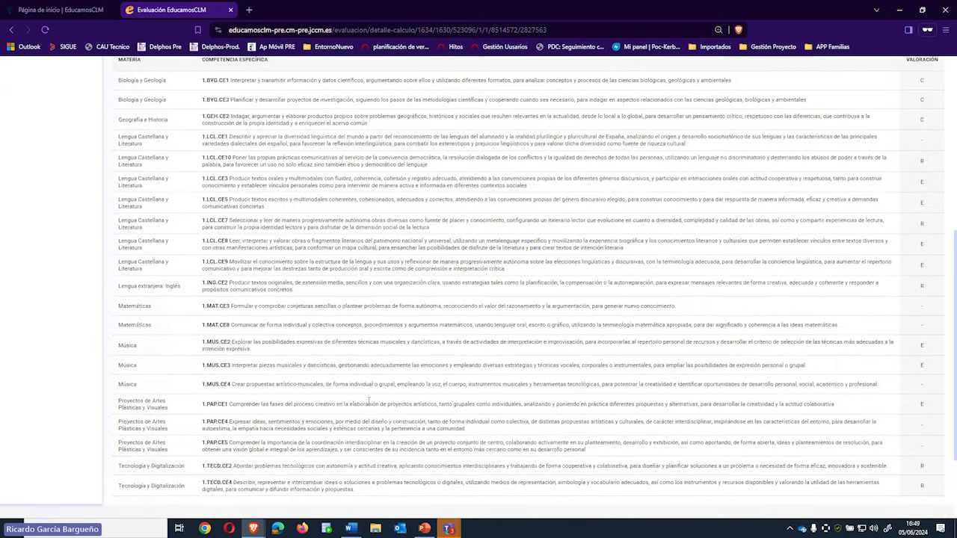
# Compare the ratings of the specific competencies in the CCL1 calculation detail across subjects, including those without a rating.
pyautogui.scroll(2, 369, 401)
pyautogui.scroll(-2, 441, 400)
pyautogui.scroll(2, 428, 392)
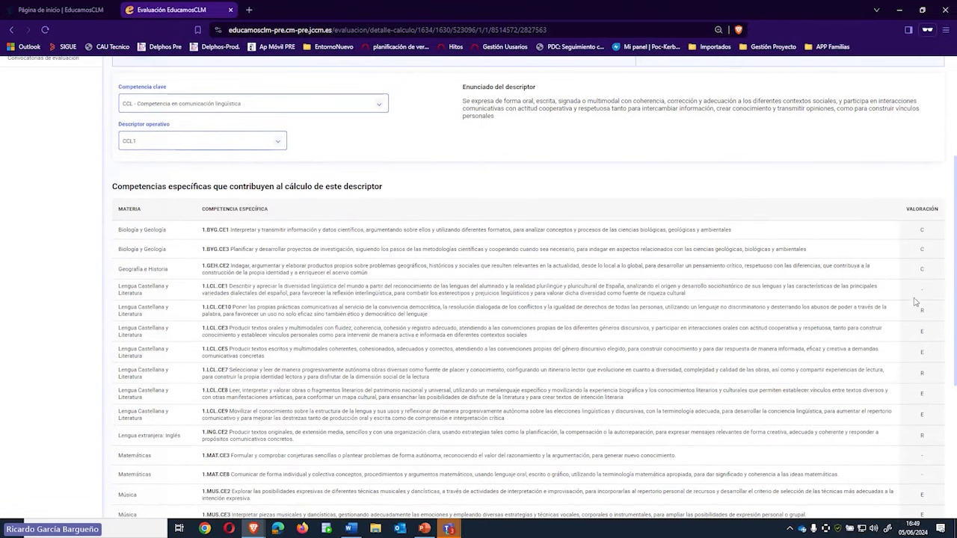
pyautogui.scroll(-2, 912, 307)
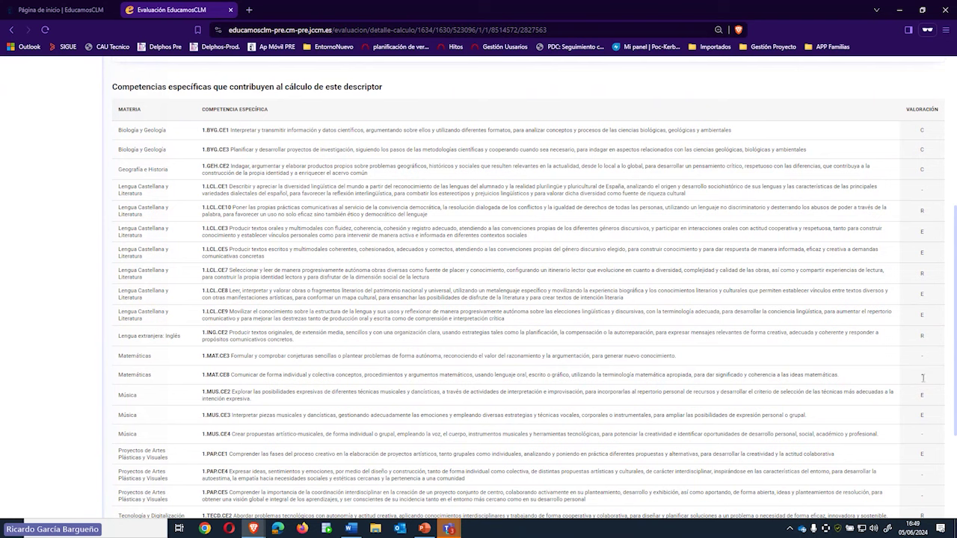
pyautogui.scroll(-3, 923, 377)
pyautogui.scroll(5, 932, 423)
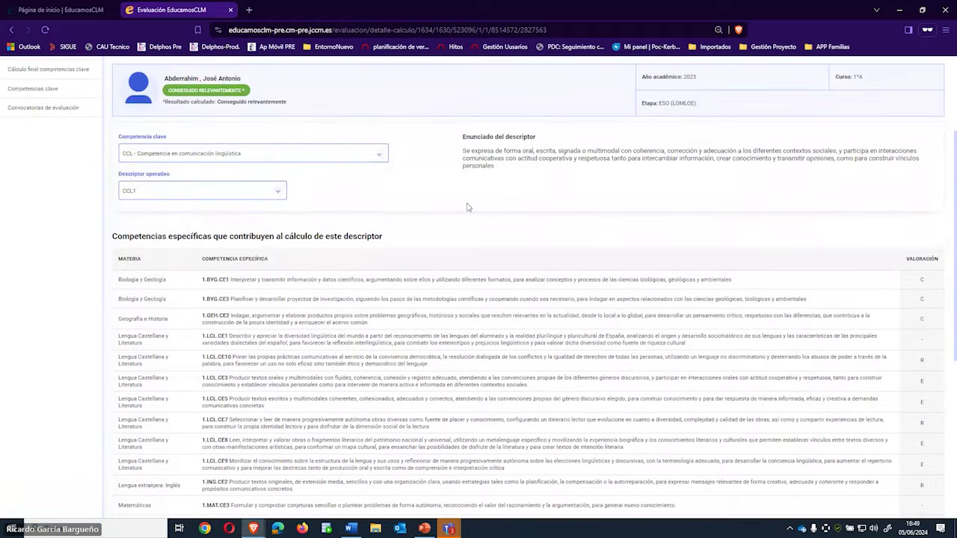
pyautogui.scroll(-1, 894, 346)
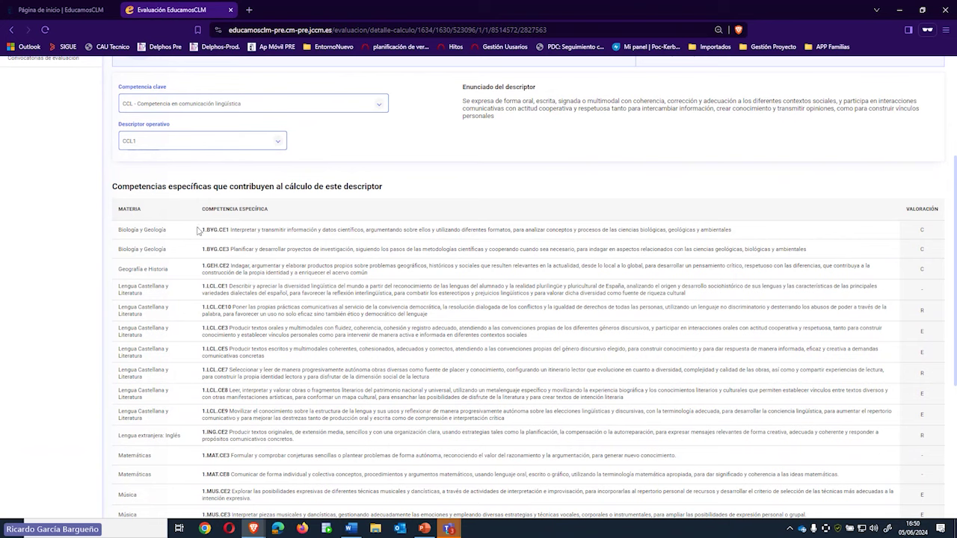
pyautogui.scroll(-1, 439, 264)
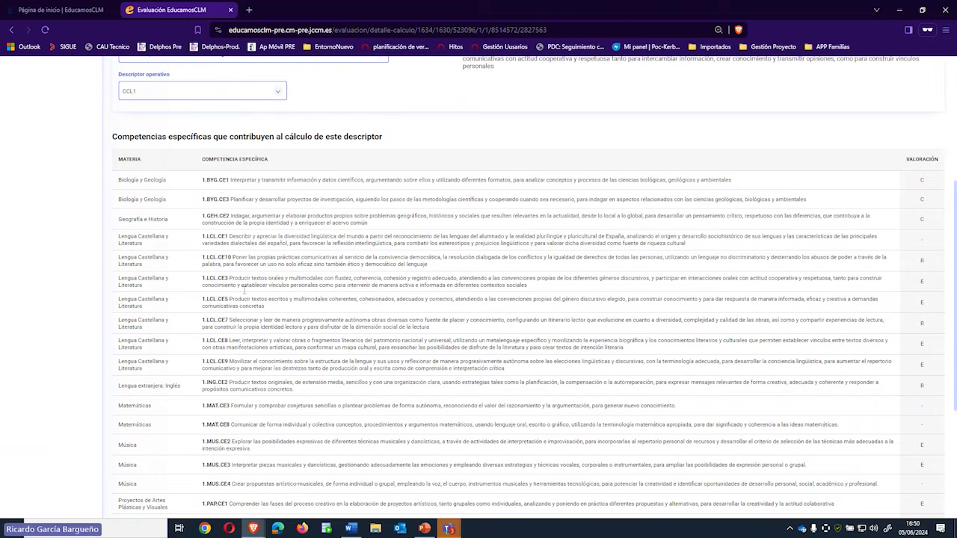
pyautogui.scroll(2, 274, 277)
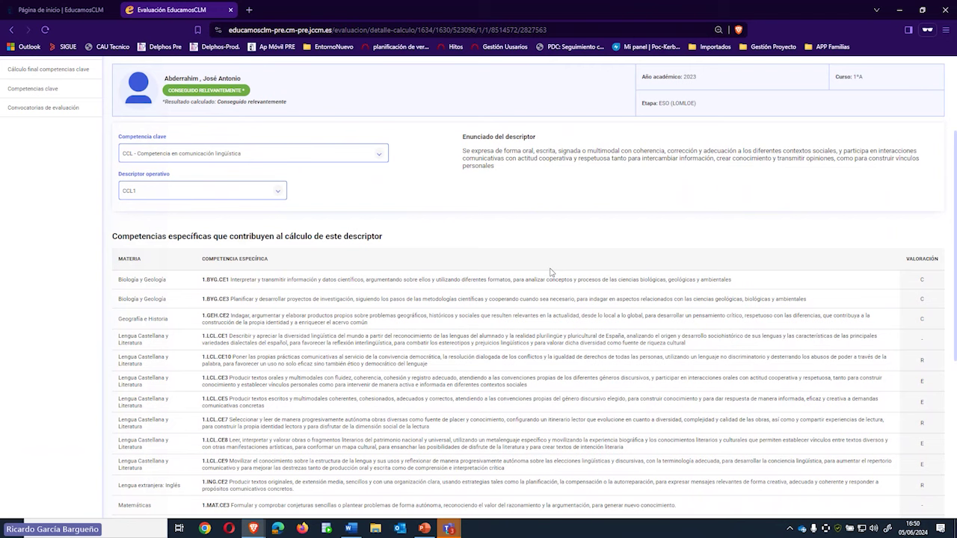
# Switch the calculation detail to the STEM key competency, descriptor STEM4, and examine its contributing specific competencies and ratings.
pyautogui.click(242, 158)
pyautogui.click(158, 206)
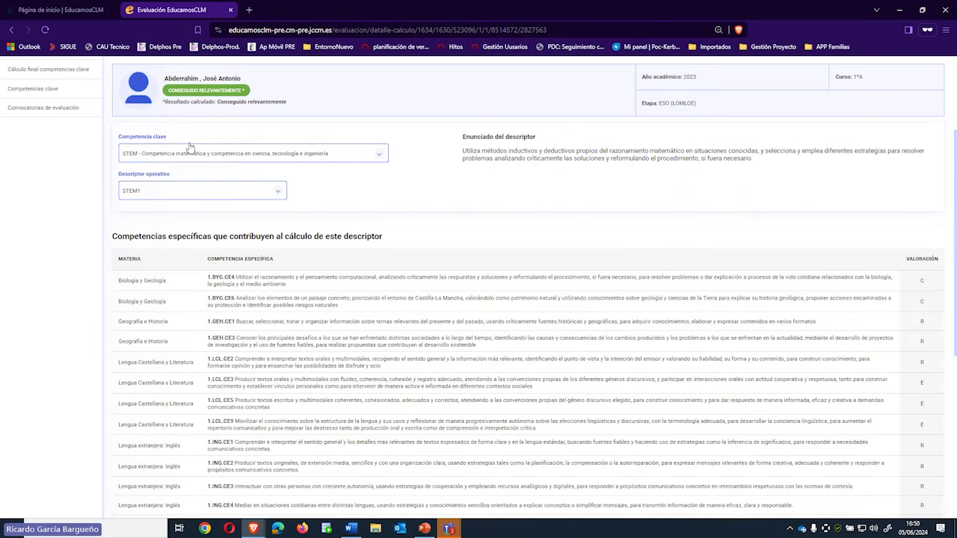
pyautogui.click(283, 192)
pyautogui.click(160, 258)
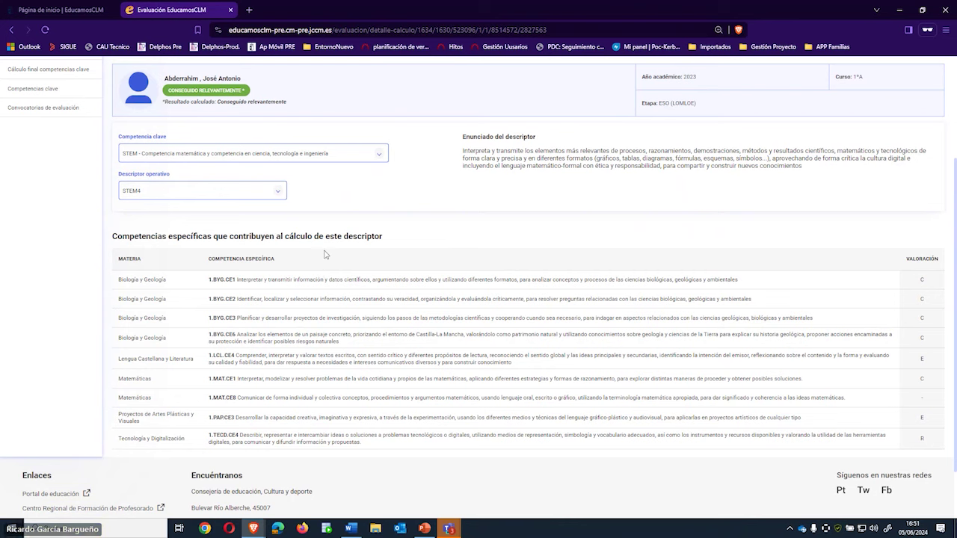
pyautogui.scroll(1, 345, 248)
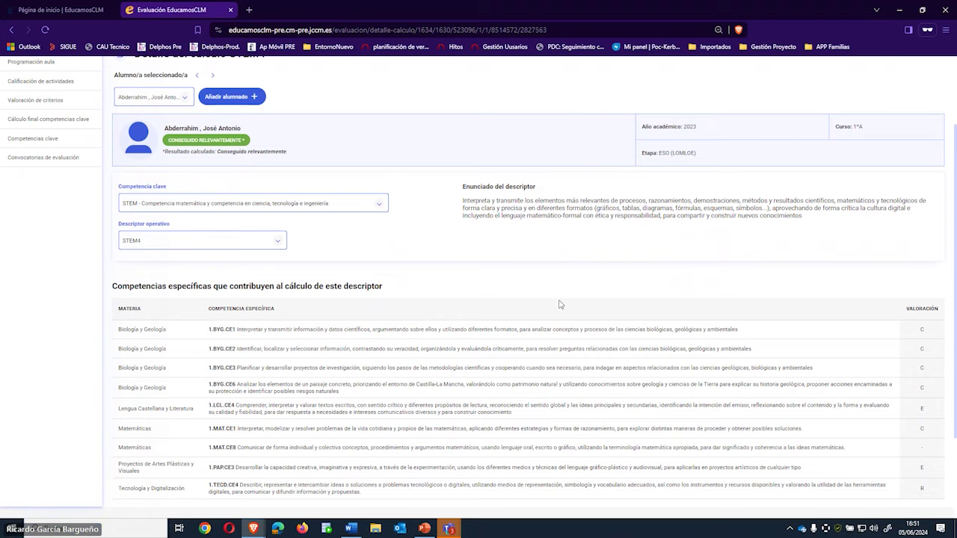
pyautogui.scroll(-1, 427, 302)
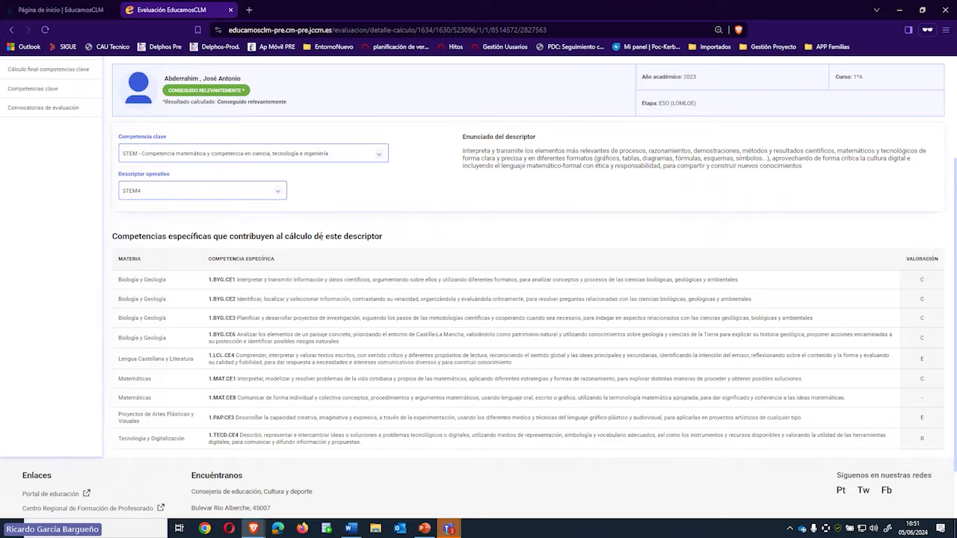
pyautogui.scroll(2, 282, 254)
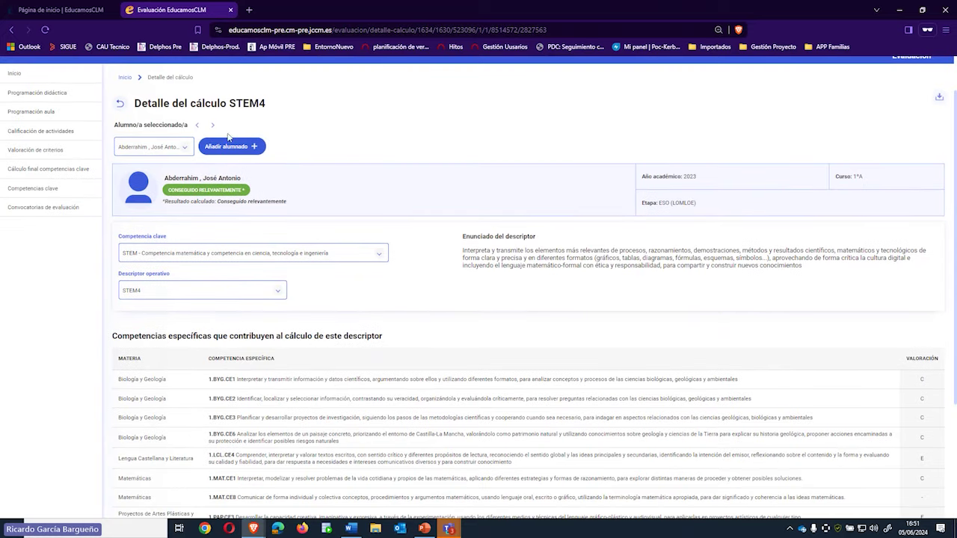
# Return to the students' key competencies grid for 1ºA and expand the descriptors of CCL Competencia en comunicación lingüística.
pyautogui.click(121, 104)
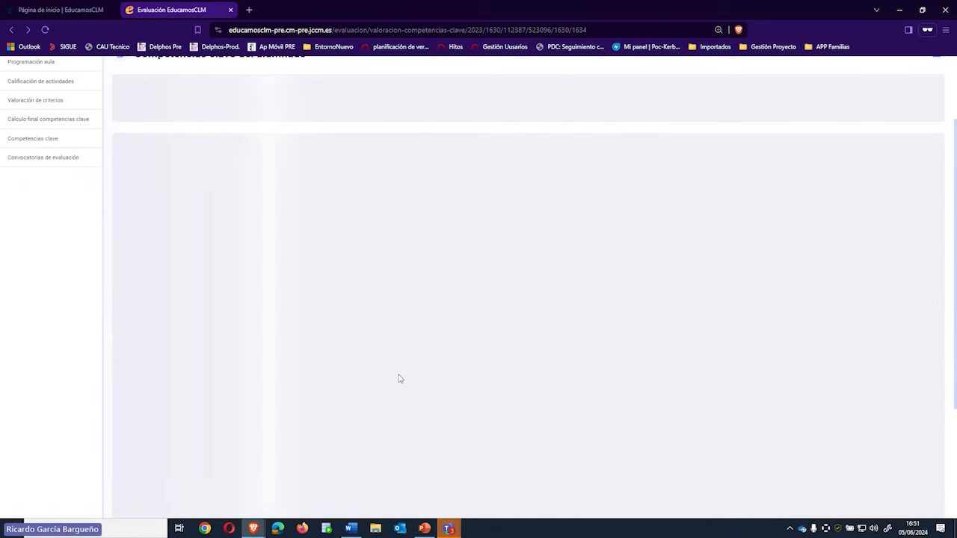
pyautogui.scroll(2, 340, 364)
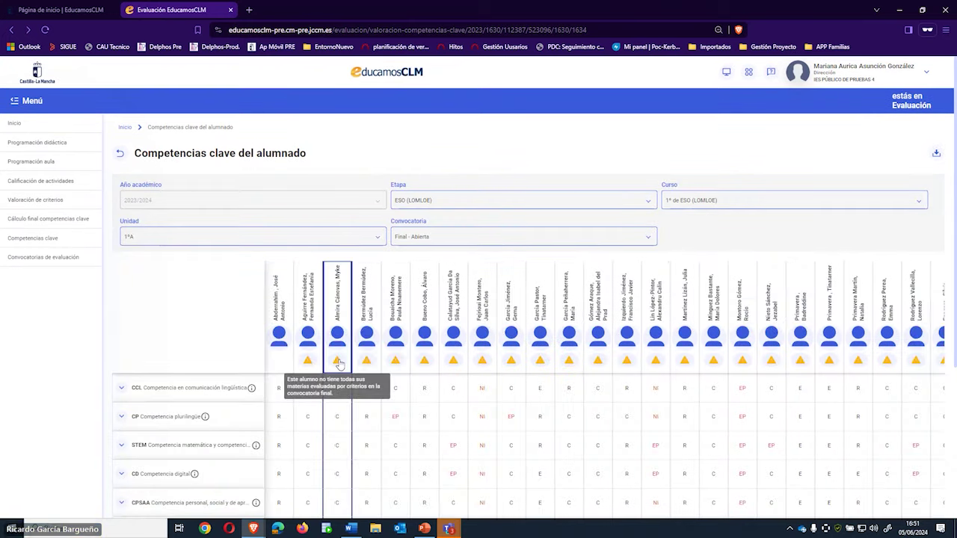
pyautogui.click(121, 389)
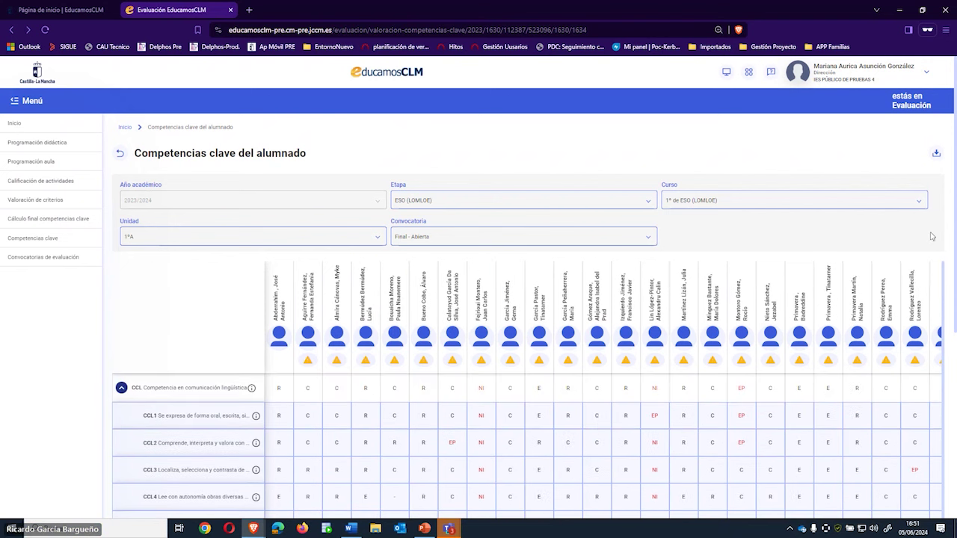
pyautogui.scroll(-3, 245, 179)
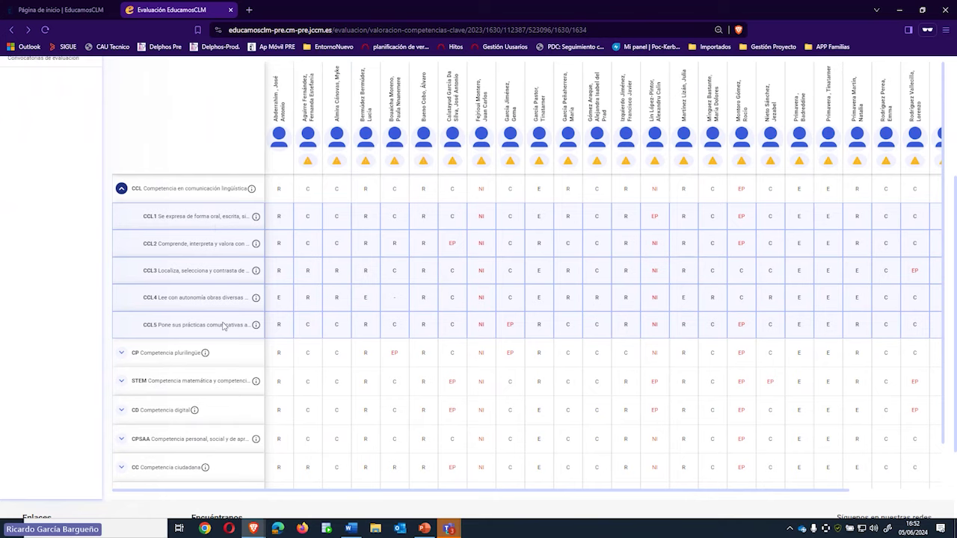
# View the values offered for editing the second student's CCL1 descriptor, and close them without choosing any.
pyautogui.click(312, 222)
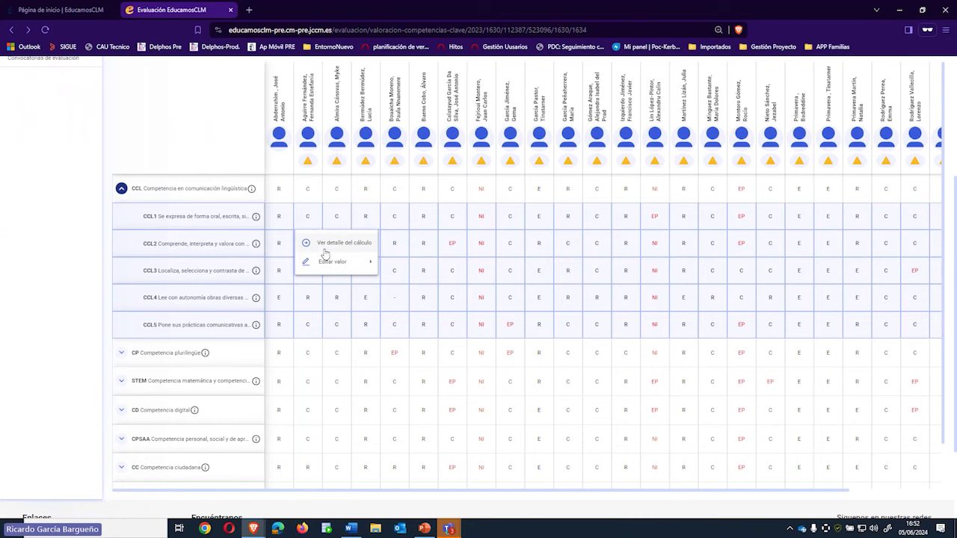
pyautogui.moveTo(333, 262)
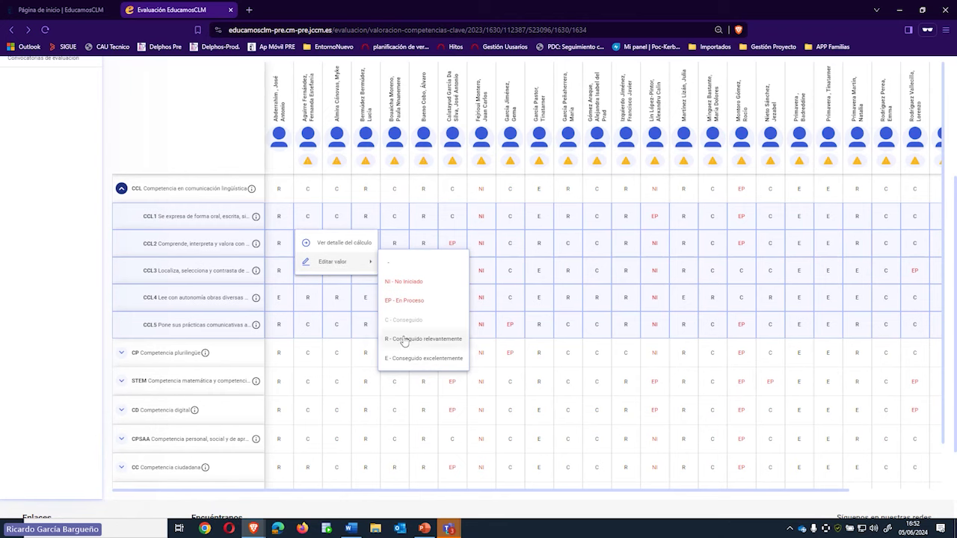
pyautogui.click(210, 153)
pyautogui.scroll(2, 506, 284)
pyautogui.scroll(3, 506, 284)
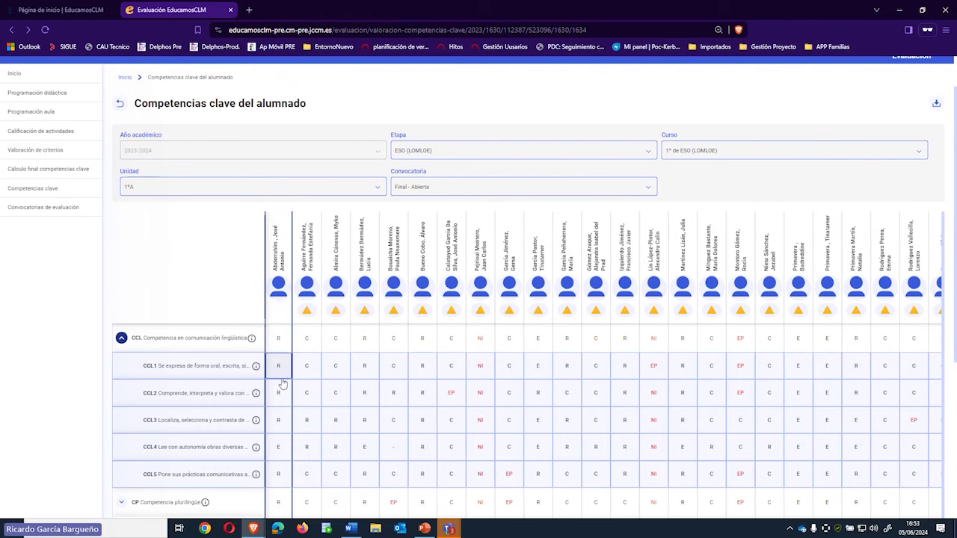
pyautogui.scroll(-1, 283, 383)
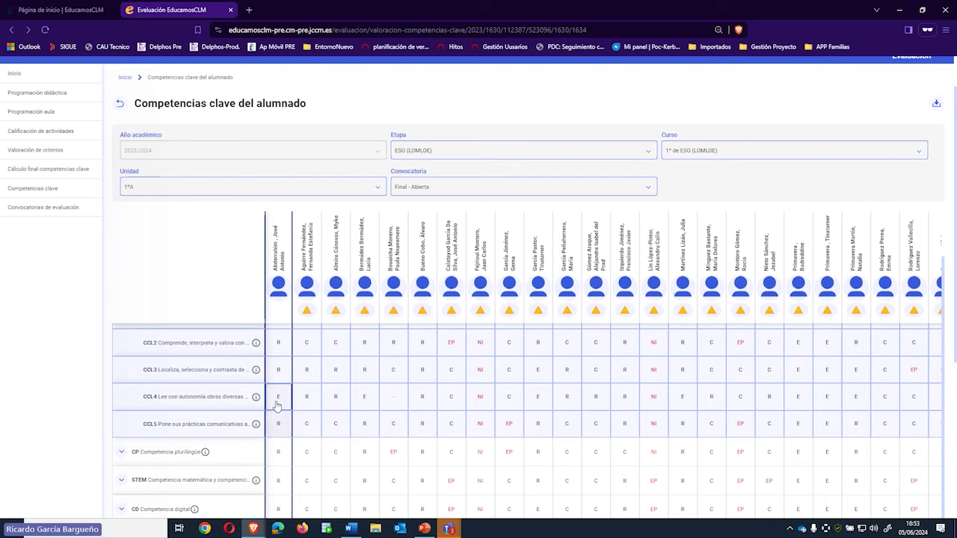
pyautogui.scroll(1, 277, 404)
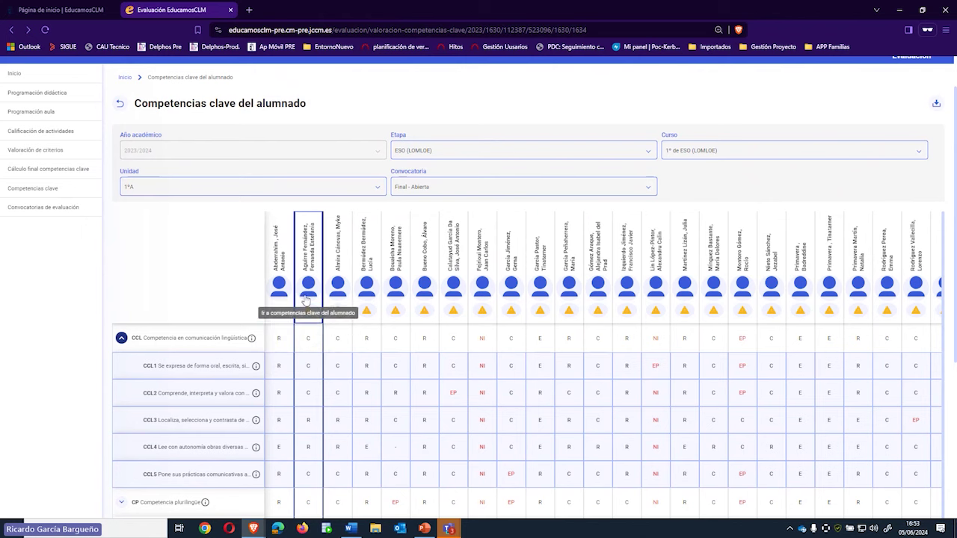
# Generate the Consejo orientador ESO report for the first two students and save it as Consejo orientador ESO.pdf in Descargas.
pyautogui.click(937, 105)
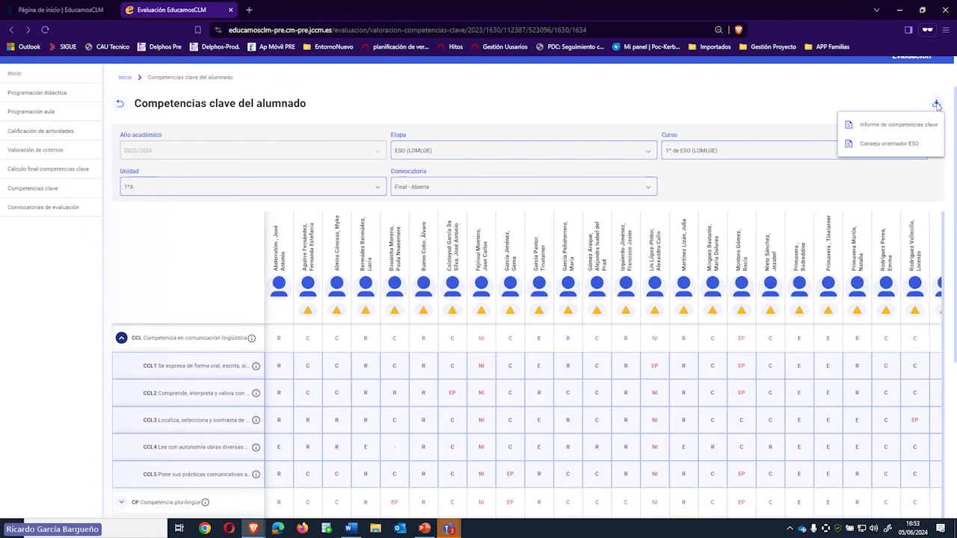
pyautogui.click(890, 143)
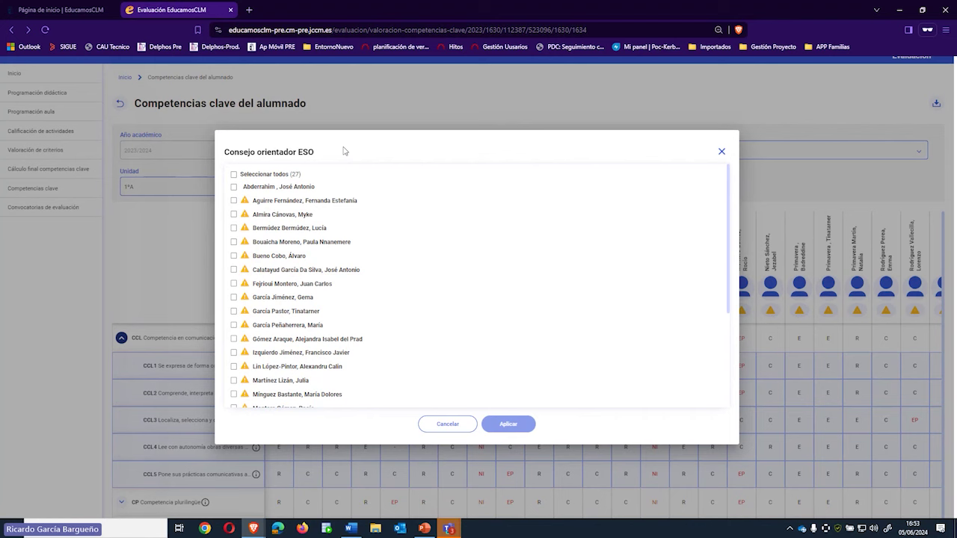
pyautogui.click(233, 187)
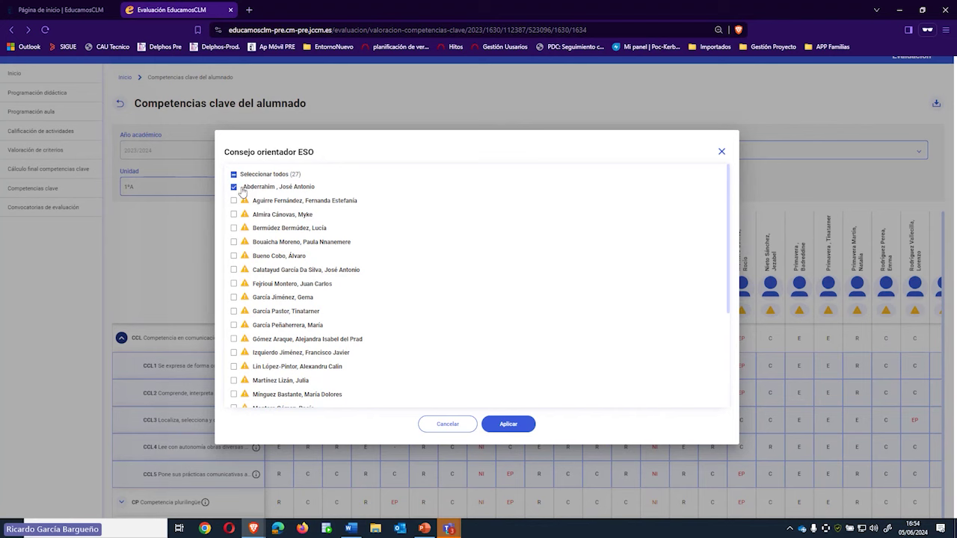
pyautogui.moveTo(246, 204)
pyautogui.click(233, 201)
pyautogui.click(517, 425)
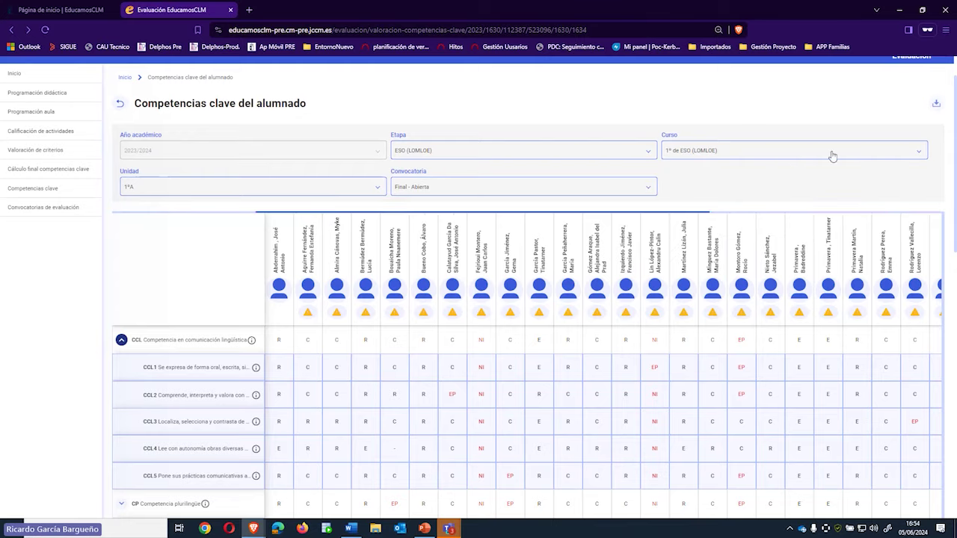
pyautogui.scroll(1, 831, 154)
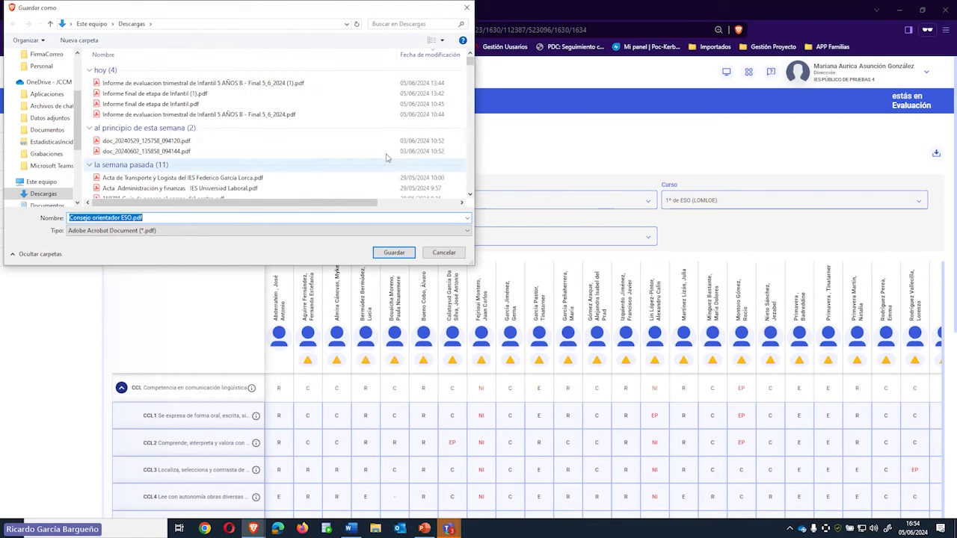
pyautogui.click(395, 252)
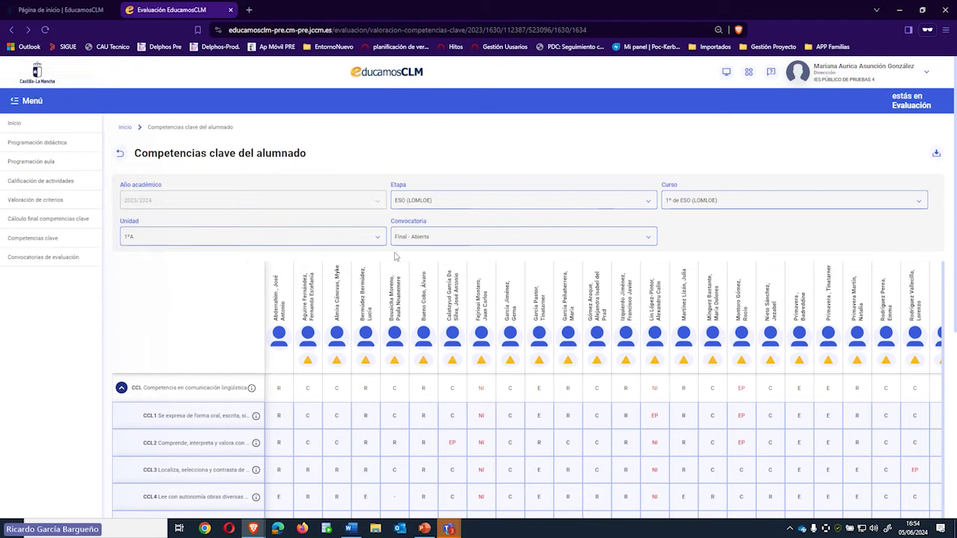
# Open the downloaded Consejo orientador ESO.pdf in Adobe Acrobat Reader, look over its page and close the document.
pyautogui.moveTo(852, 76)
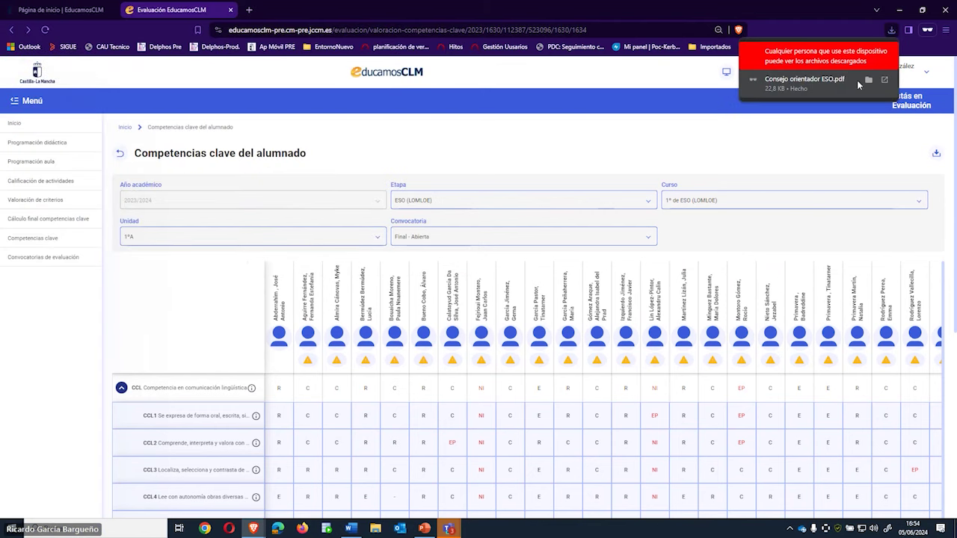
pyautogui.click(868, 79)
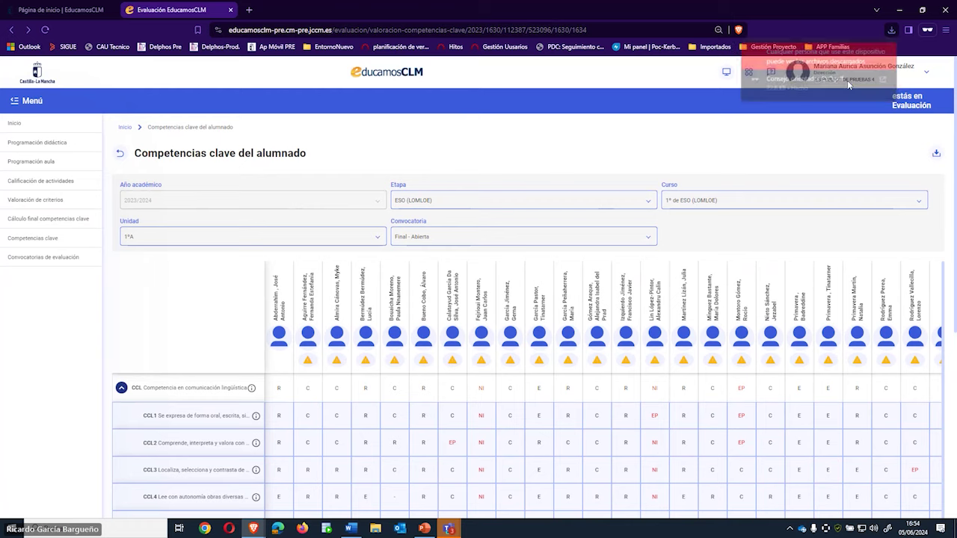
pyautogui.doubleClick(278, 104)
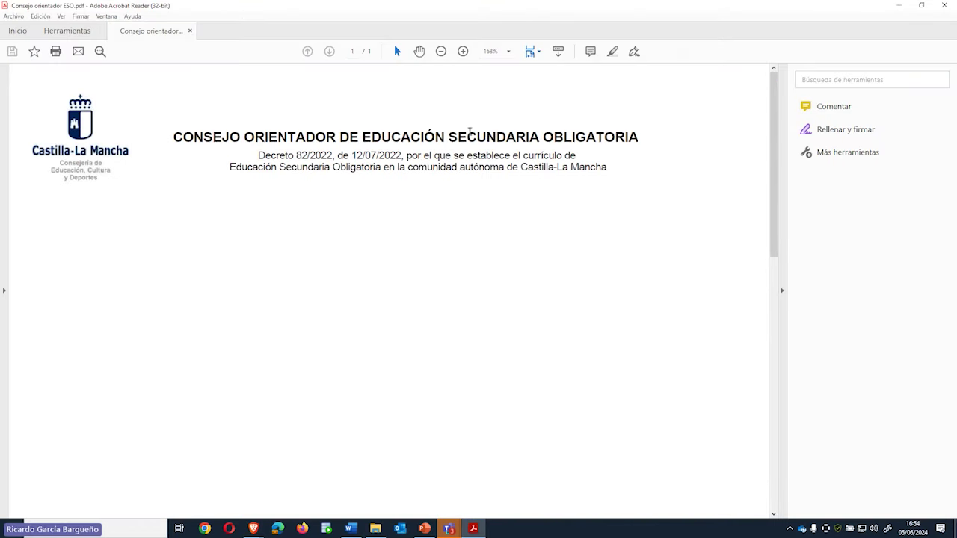
pyautogui.moveTo(774, 149)
pyautogui.mouseDown()
pyautogui.moveTo(812, 446)
pyautogui.moveTo(773, 142)
pyautogui.mouseUp()
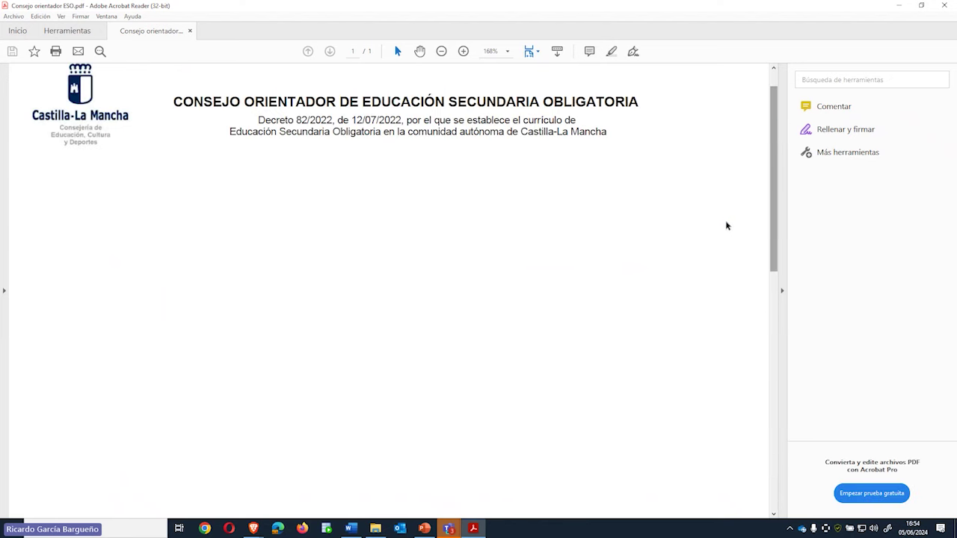
pyautogui.moveTo(776, 184); pyautogui.dragTo(760, 165)
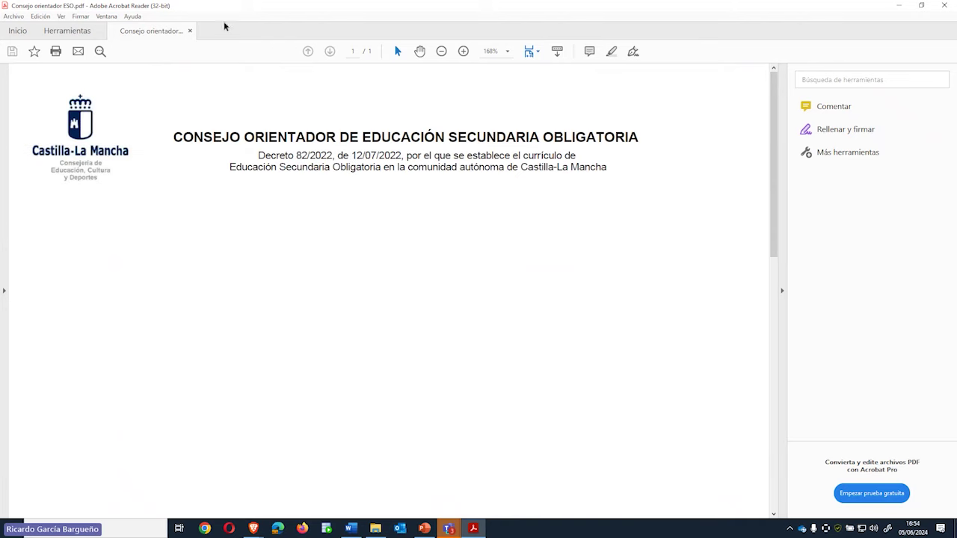
pyautogui.click(191, 32)
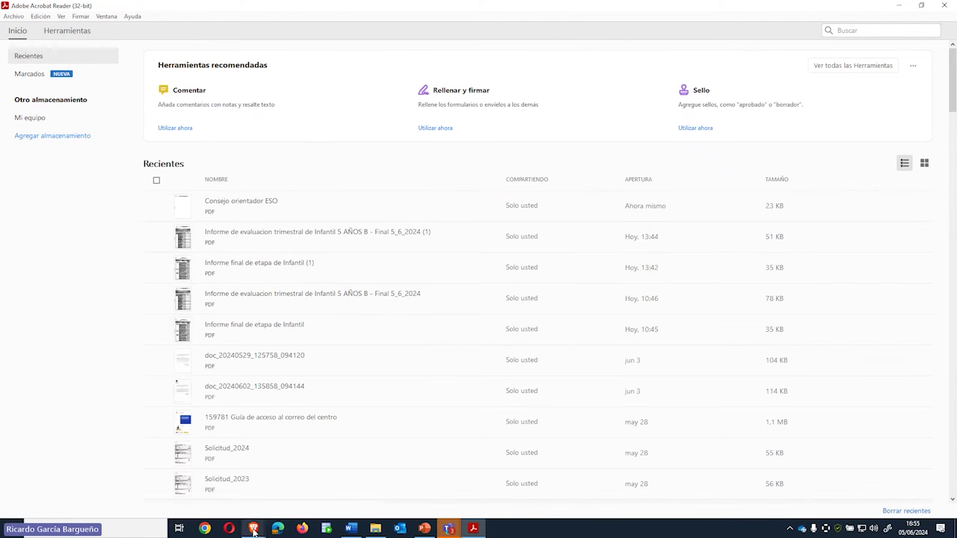
# Switch back to EducamosCLM in the Brave browser and show the reports available for download for 1ºA key competencies.
pyautogui.moveTo(252, 530)
pyautogui.click(275, 493)
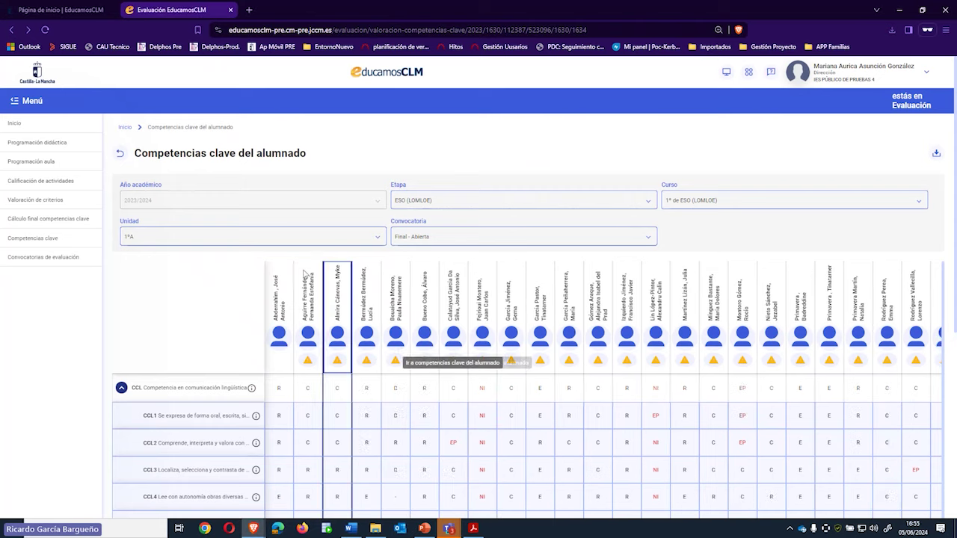
pyautogui.scroll(-1, 175, 299)
pyautogui.scroll(1, 193, 292)
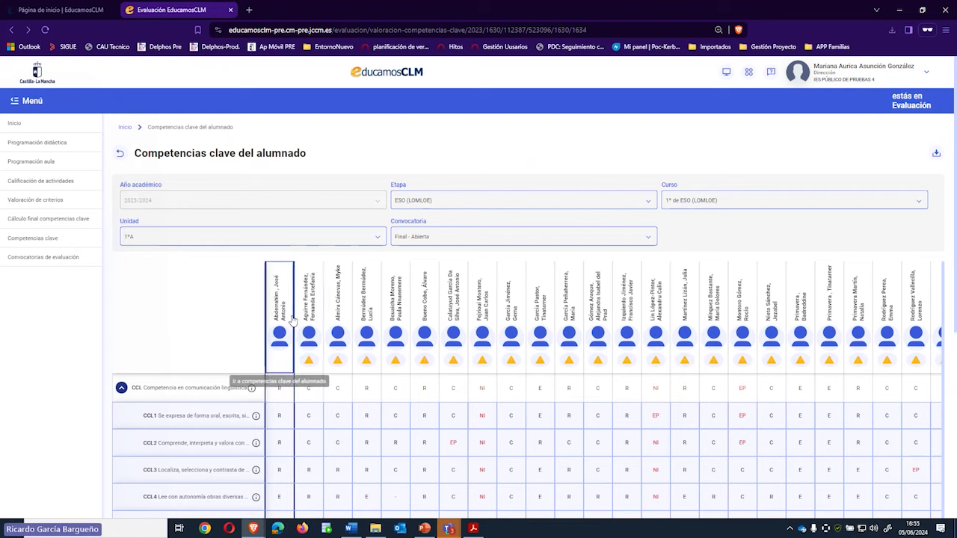
pyautogui.click(935, 154)
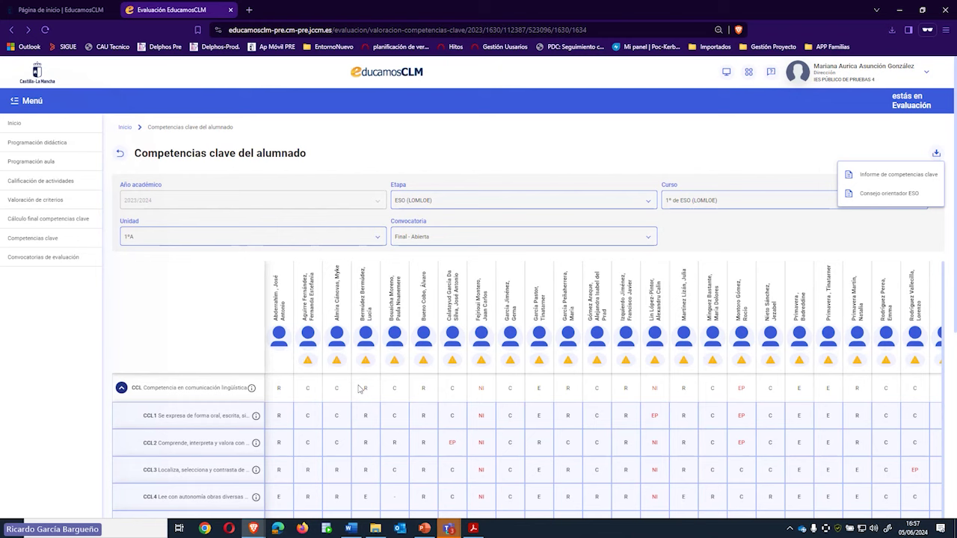
# Go to Convocatorias de evaluación from the Evaluación section to start selecting the evaluation data.
pyautogui.click(41, 261)
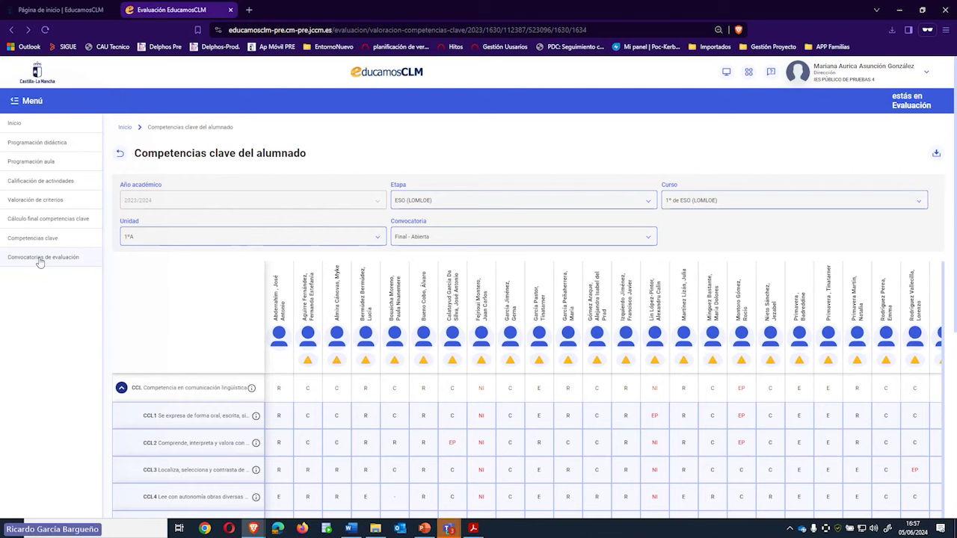
pyautogui.click(40, 259)
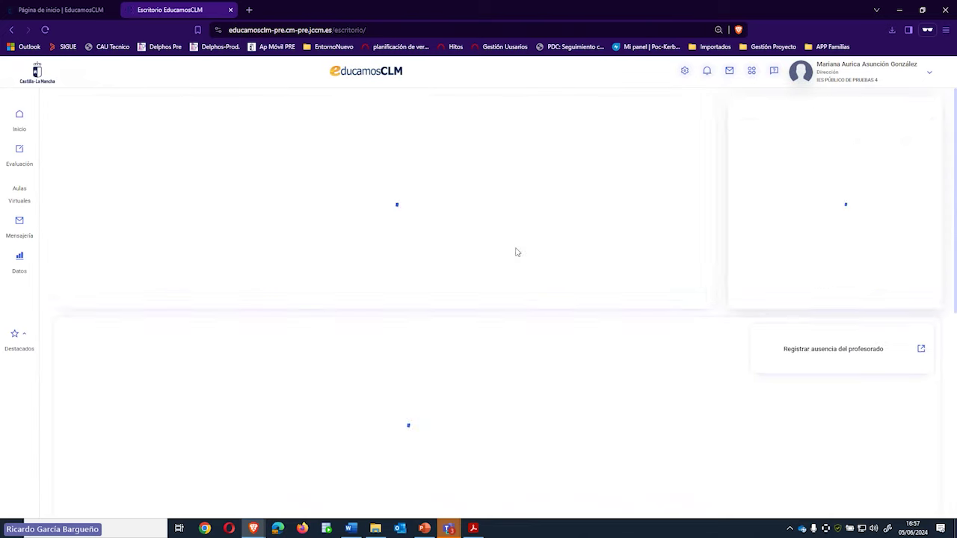
pyautogui.click(20, 154)
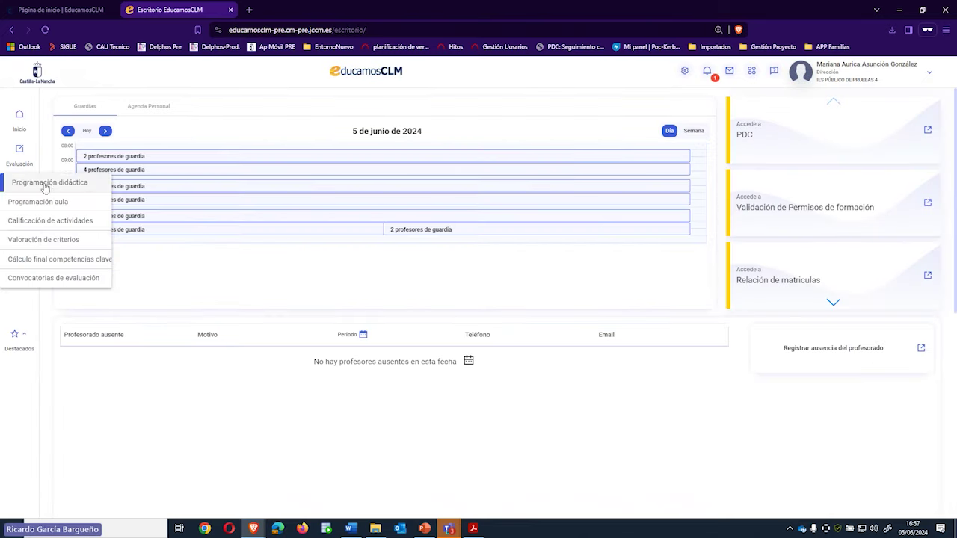
pyautogui.click(56, 279)
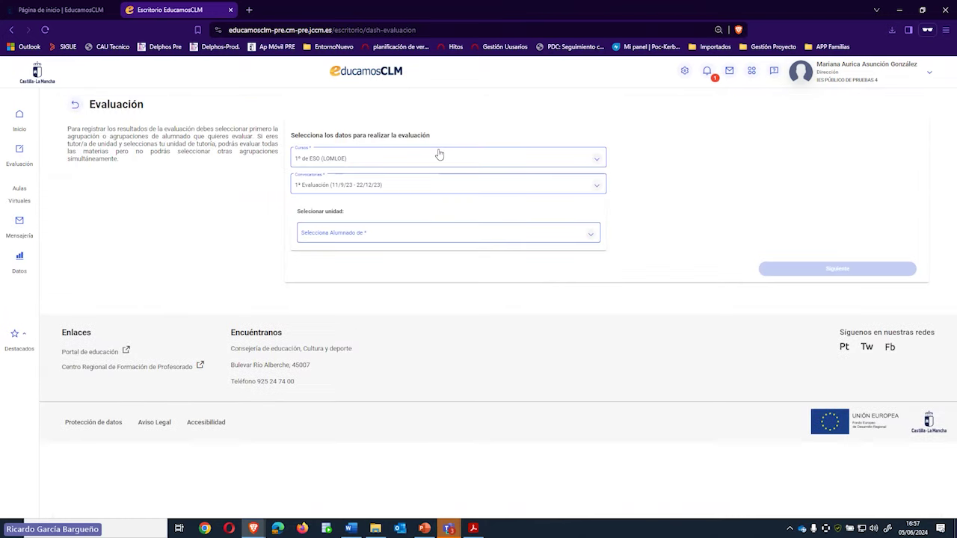
# Choose 1º de ESO (LOMLOE), the Final (27/6/24 - 27/6/24) convocatoria and unit 1ºA for the evaluation.
pyautogui.click(369, 163)
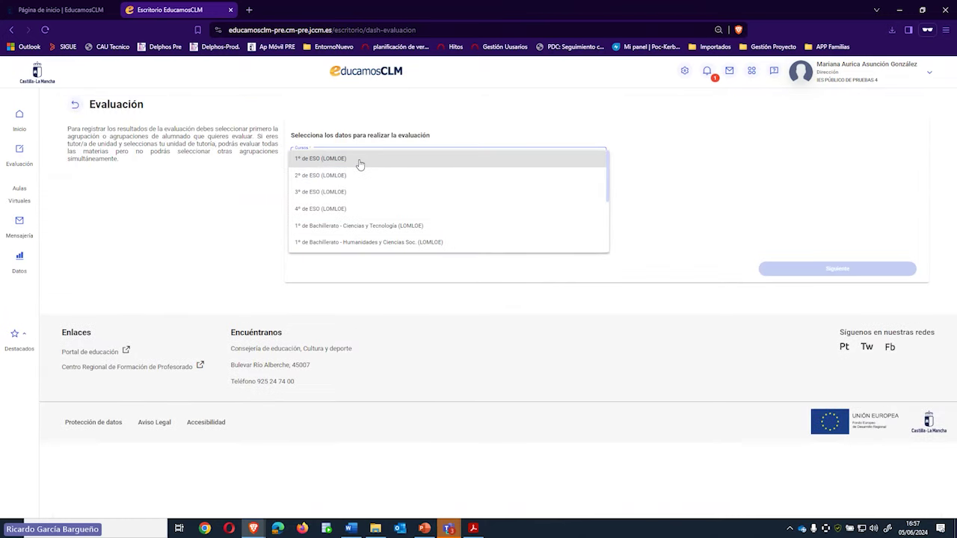
pyautogui.click(360, 164)
pyautogui.click(334, 189)
pyautogui.click(319, 253)
pyautogui.click(331, 231)
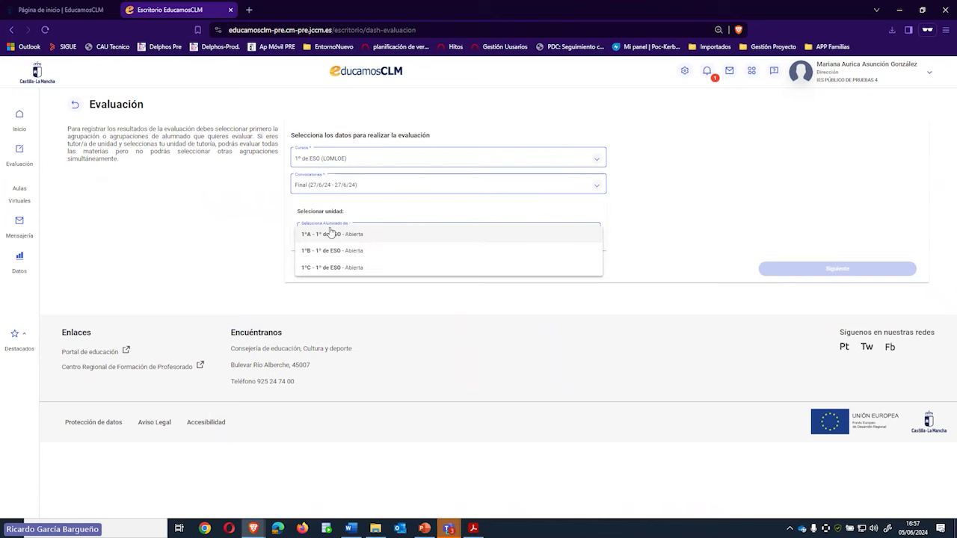
pyautogui.click(332, 253)
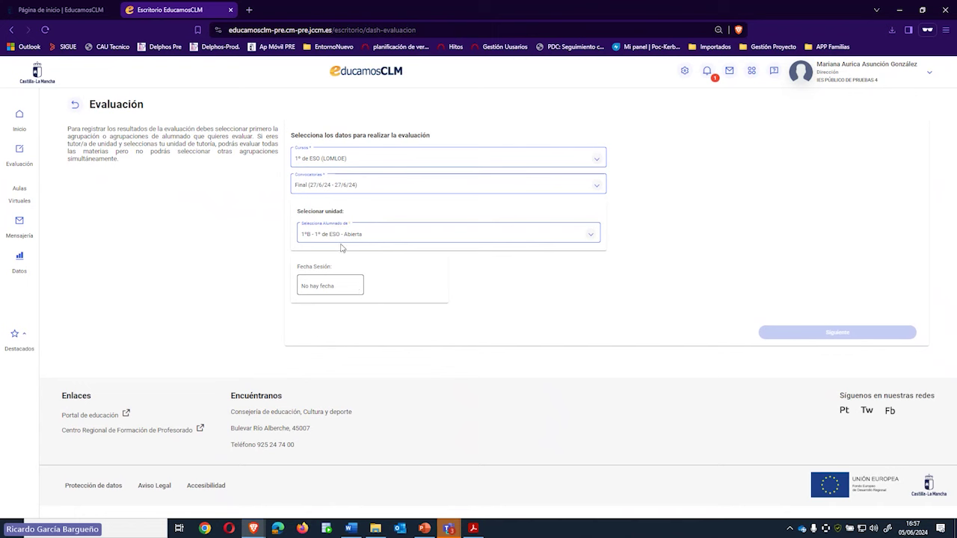
pyautogui.click(345, 243)
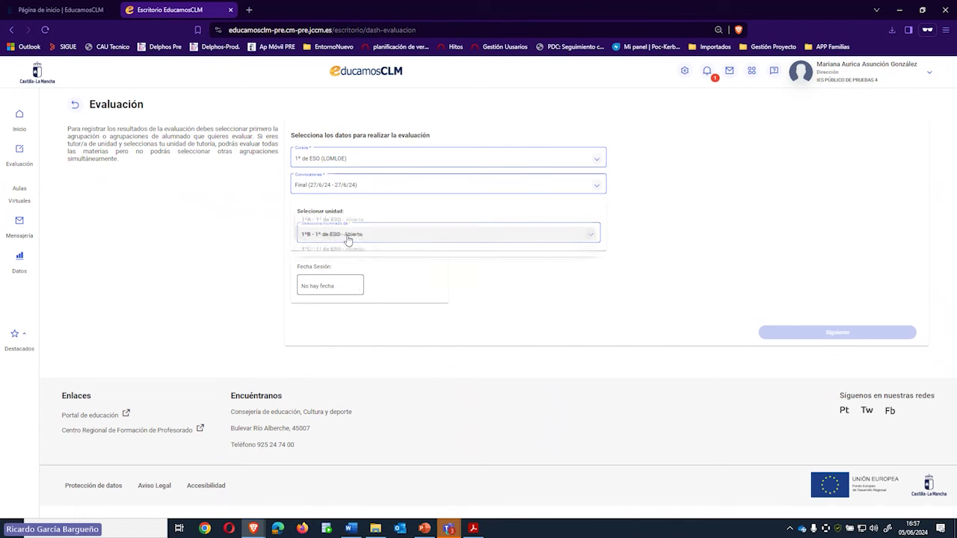
pyautogui.click(331, 219)
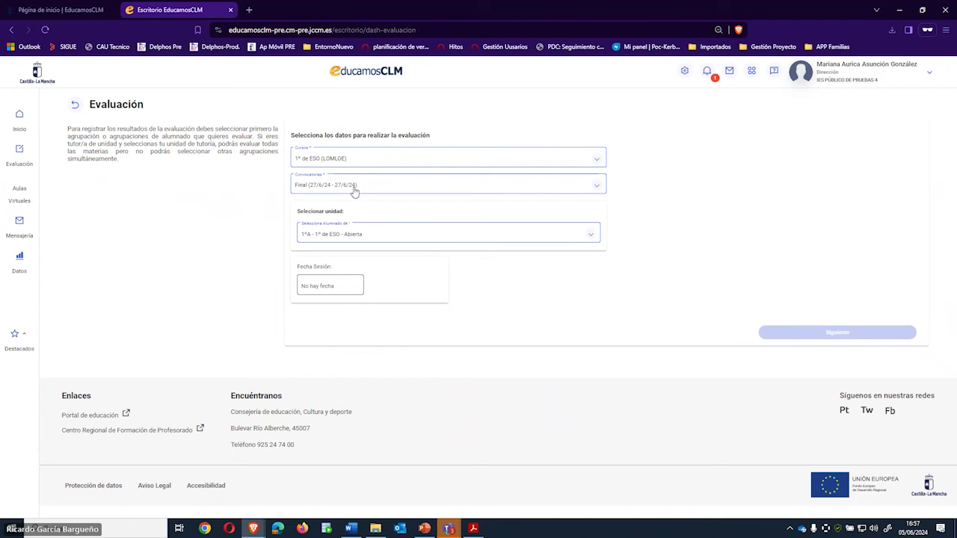
# Try the Ordinaria (22/3/24 - 10/5/24) convocatoria, and switch the course to 2º de ESO and back to 1º de ESO (LOMLOE).
pyautogui.click(354, 191)
pyautogui.click(329, 168)
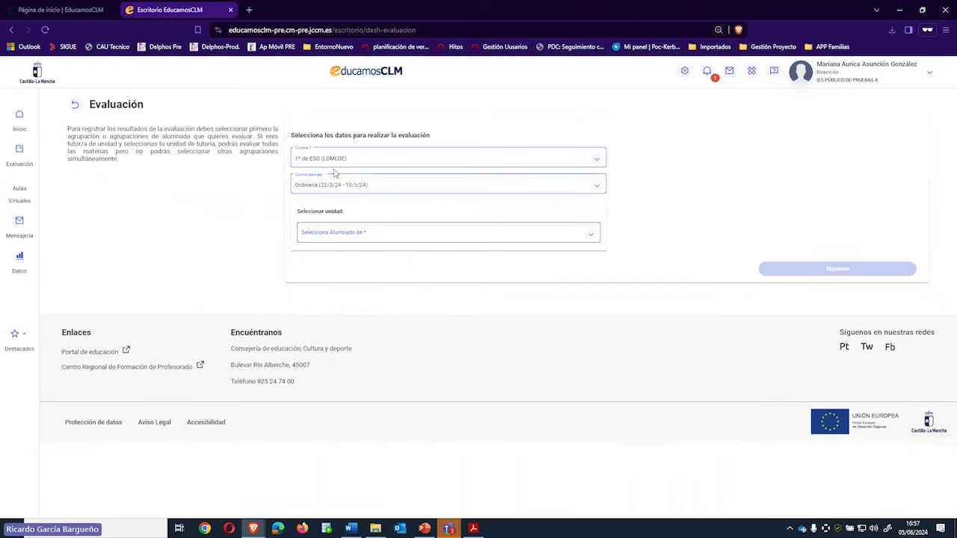
pyautogui.click(337, 159)
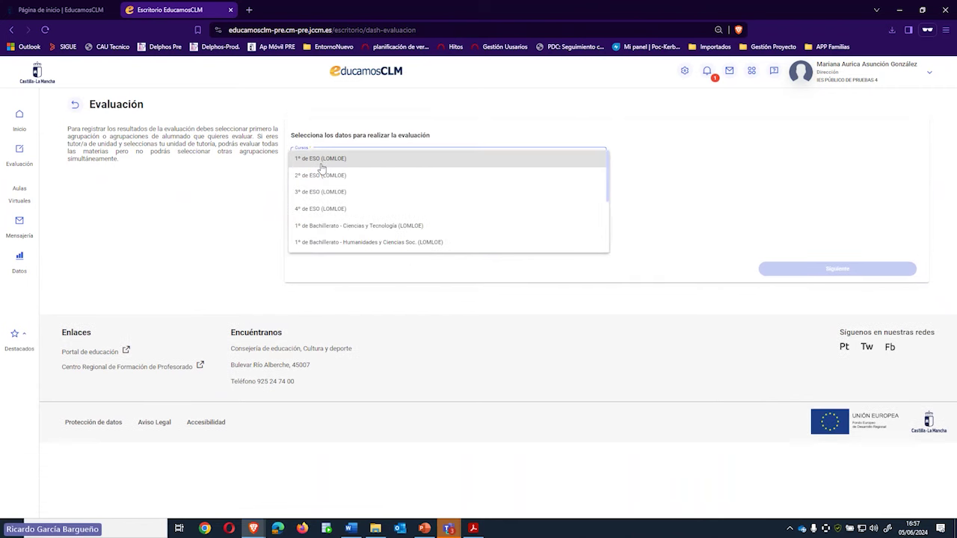
pyautogui.click(321, 175)
pyautogui.click(342, 162)
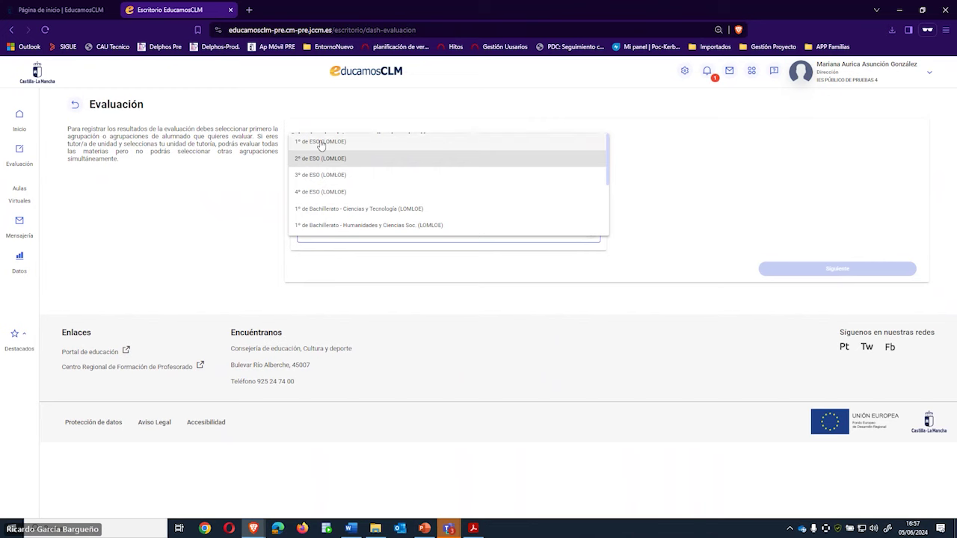
pyautogui.click(322, 143)
# Select the Final convocatoria and unit 1ºA again, and check the unit's session date.
pyautogui.click(332, 193)
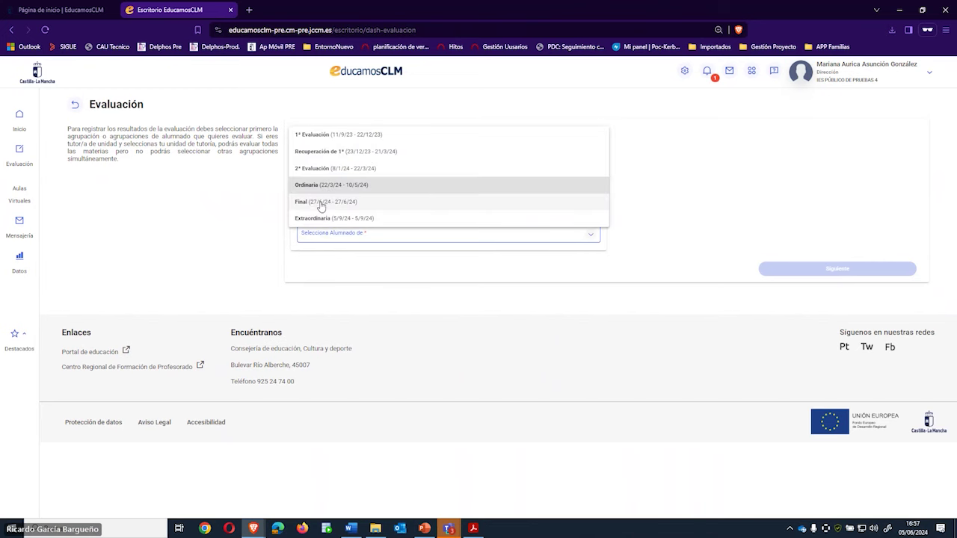
pyautogui.click(322, 204)
pyautogui.click(363, 235)
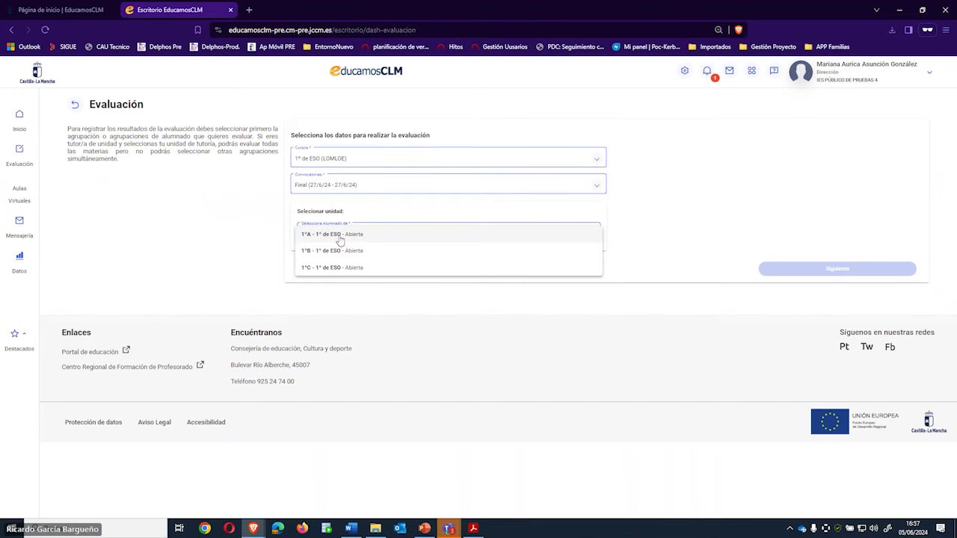
pyautogui.click(340, 236)
pyautogui.tripleClick(352, 286)
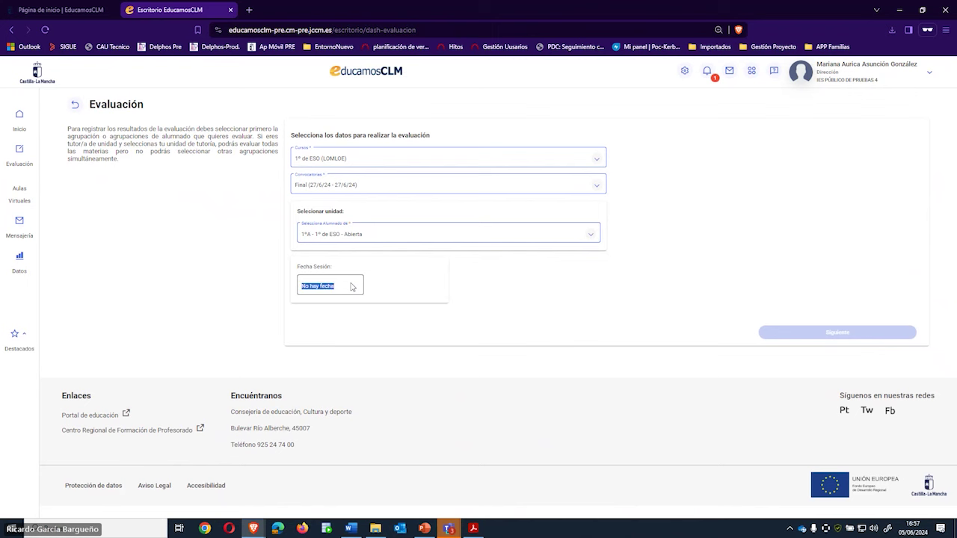
pyautogui.click(323, 264)
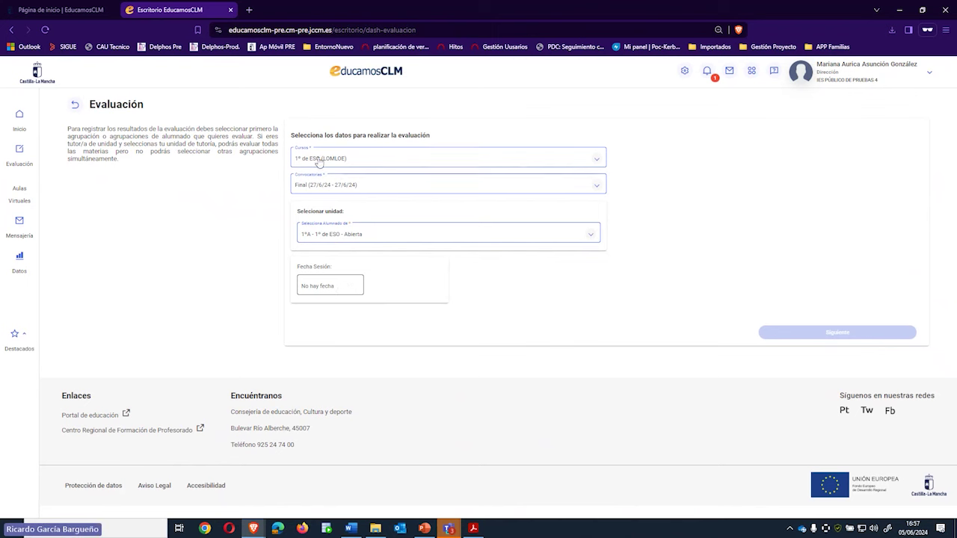
# Choose 2º de Bachillerato - Ciencias y Tecnología (LOMLOE), the Extraordinaria (5/9/24 - 5/9/24) convocatoria and unit 2ºU.
pyautogui.click(317, 159)
pyautogui.scroll(-3, 336, 225)
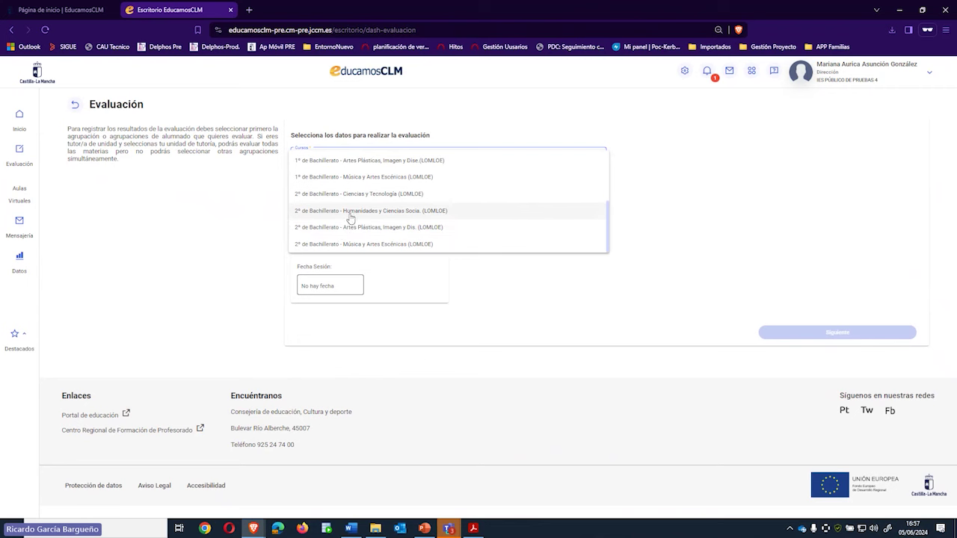
pyautogui.click(345, 196)
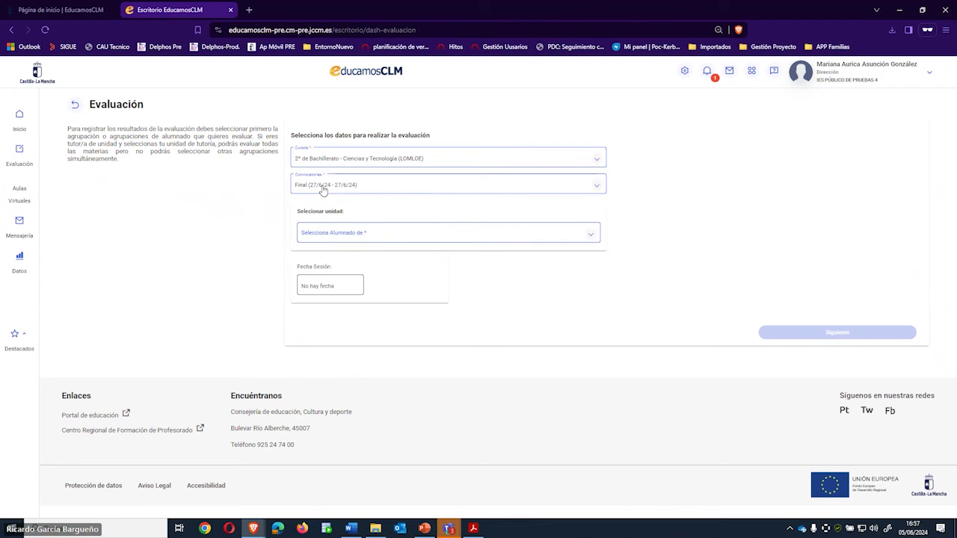
pyautogui.click(323, 187)
pyautogui.click(320, 201)
pyautogui.click(352, 237)
pyautogui.click(353, 236)
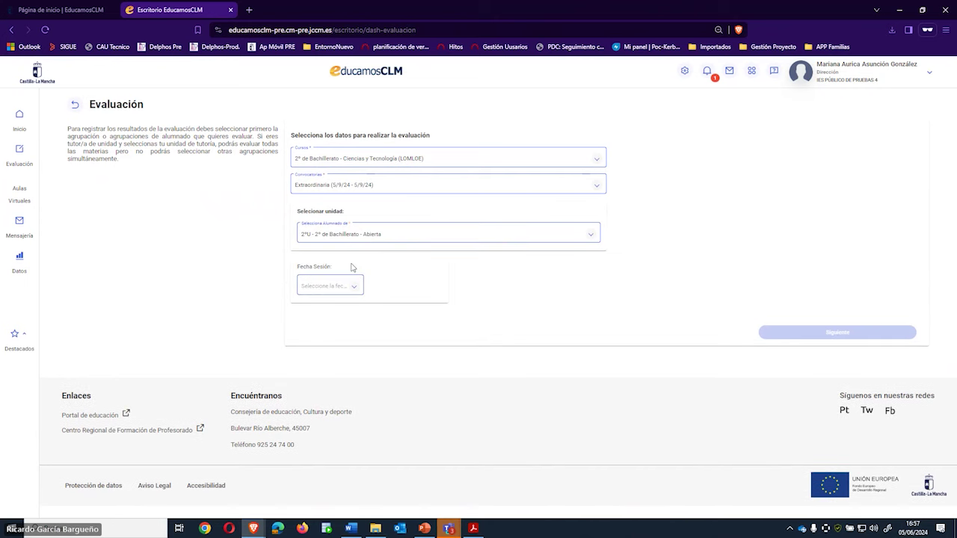
# Select the open 05/06/2024 session, continue to the 2ºU evaluation grid and accept the important notice.
pyautogui.click(355, 288)
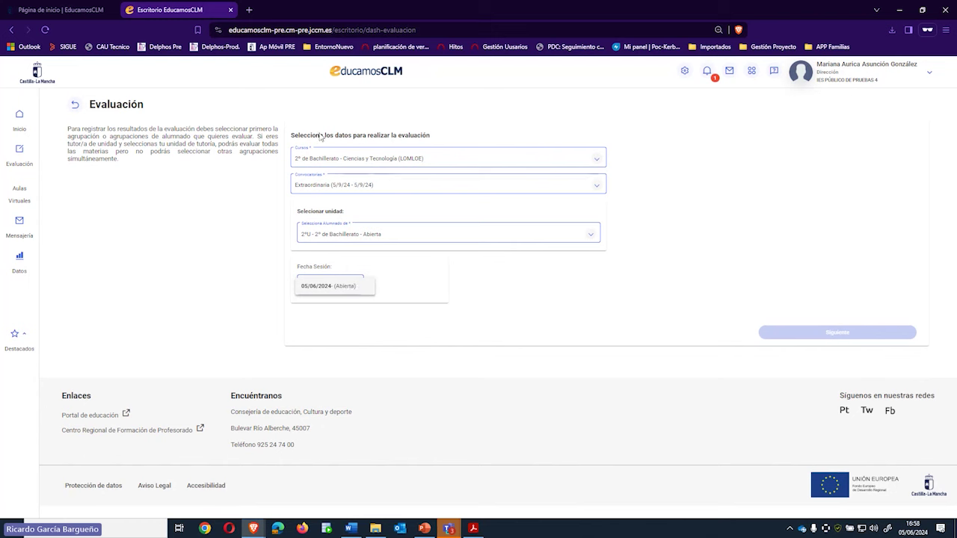
pyautogui.click(341, 290)
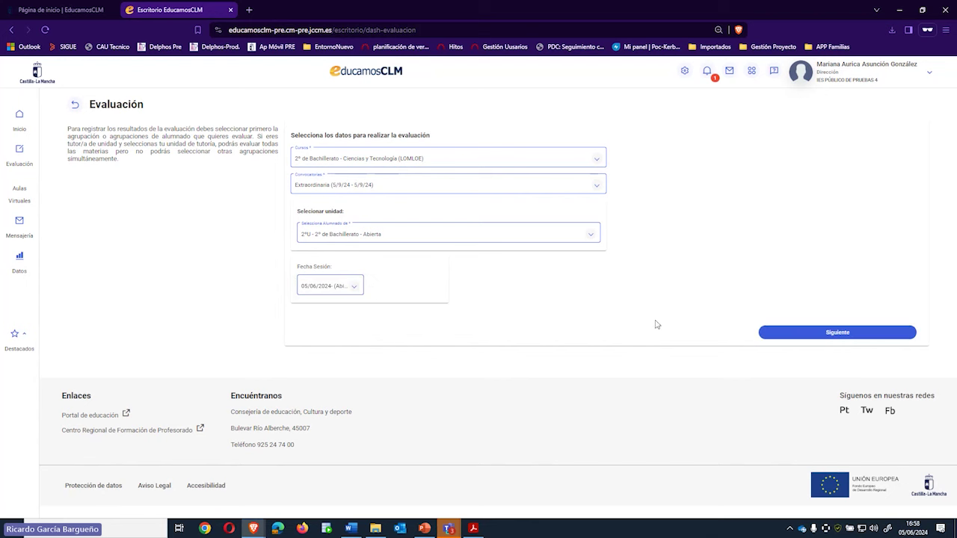
pyautogui.click(809, 334)
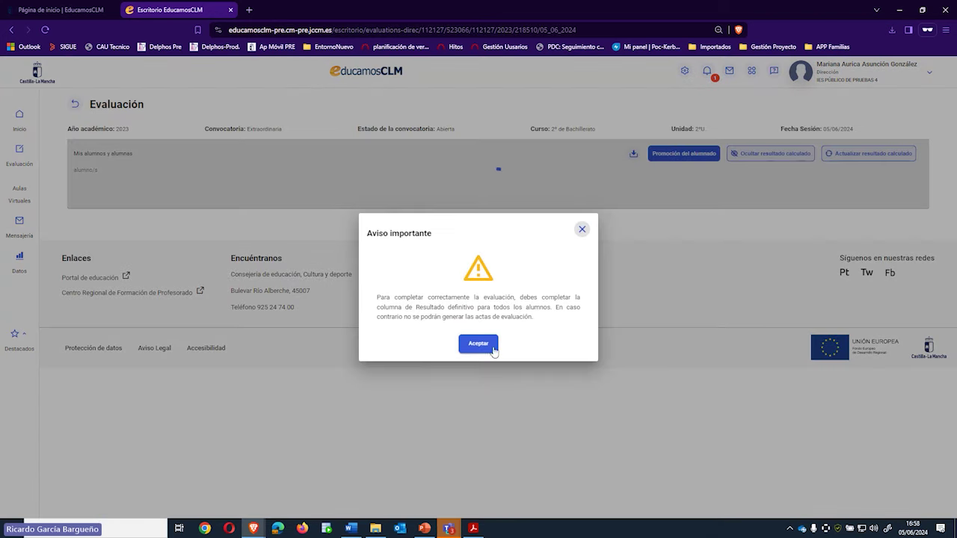
pyautogui.click(479, 344)
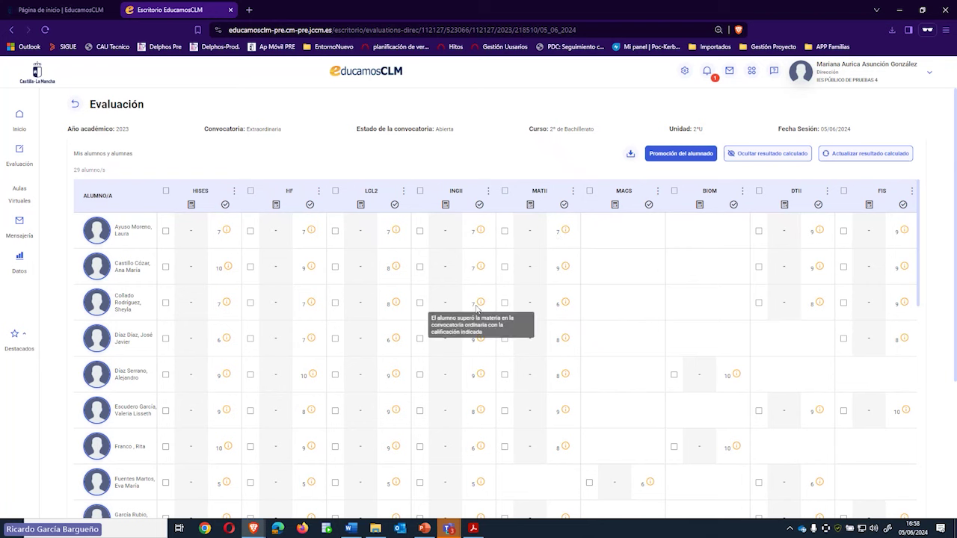
# Select all students in the LCL2 column, view the subject's options, and clear the selection without choosing any.
pyautogui.scroll(-1, 386, 404)
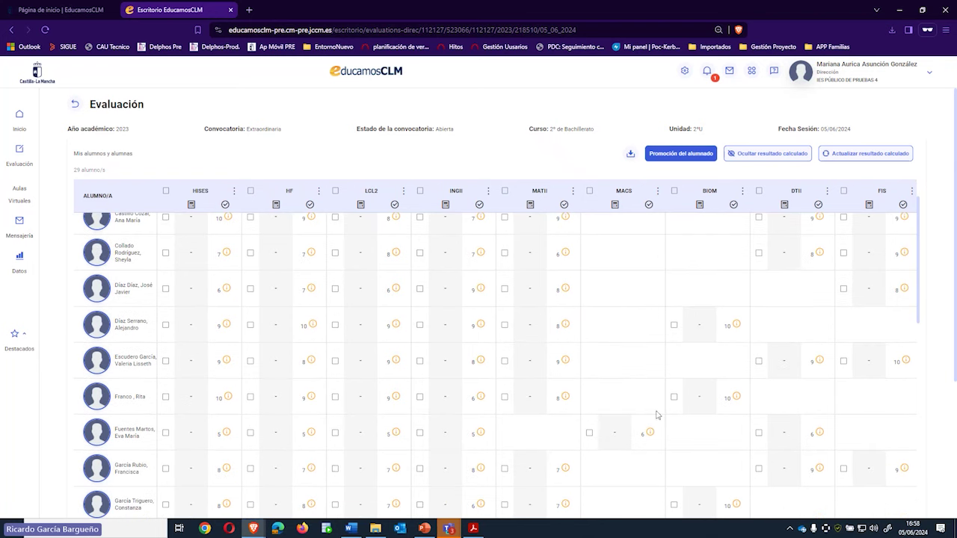
pyautogui.scroll(1, 666, 417)
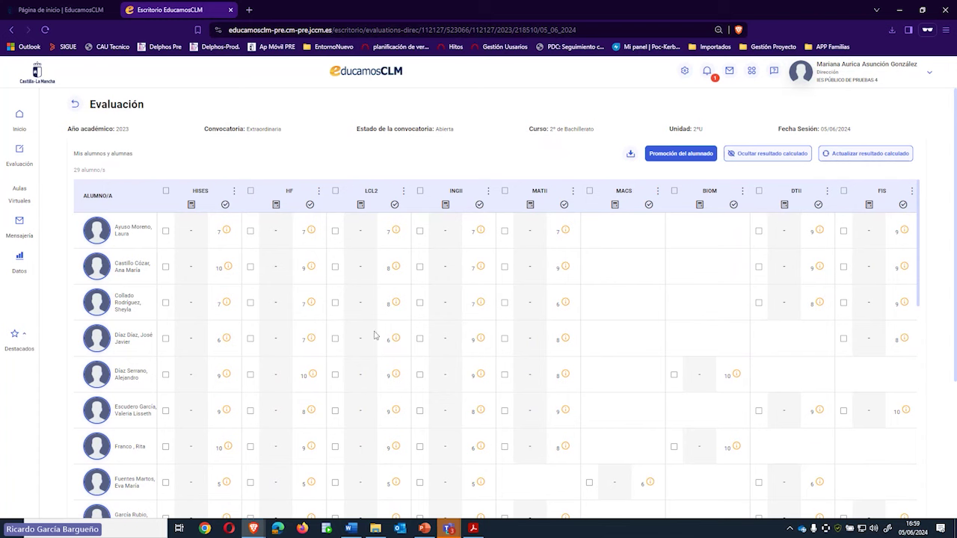
pyautogui.click(336, 191)
pyautogui.click(336, 192)
pyautogui.click(335, 191)
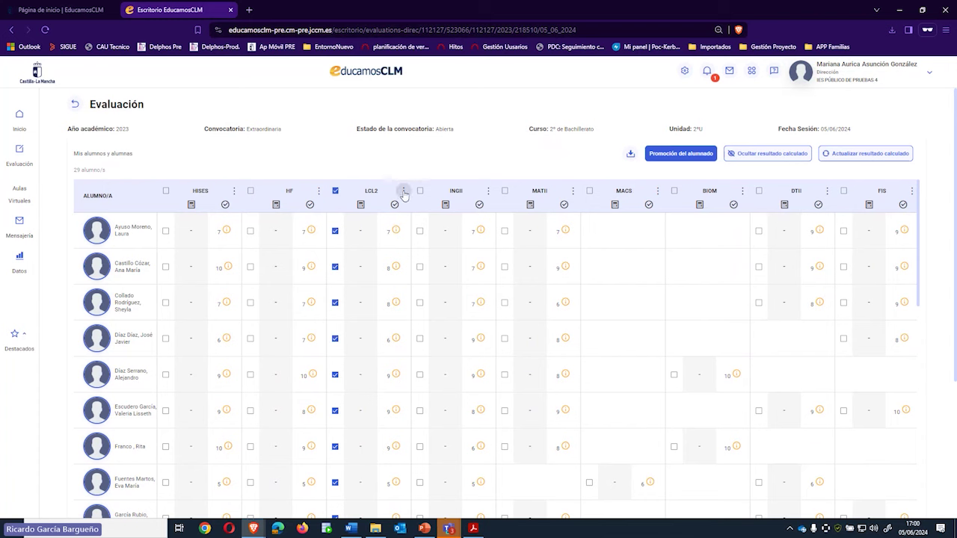
pyautogui.click(403, 192)
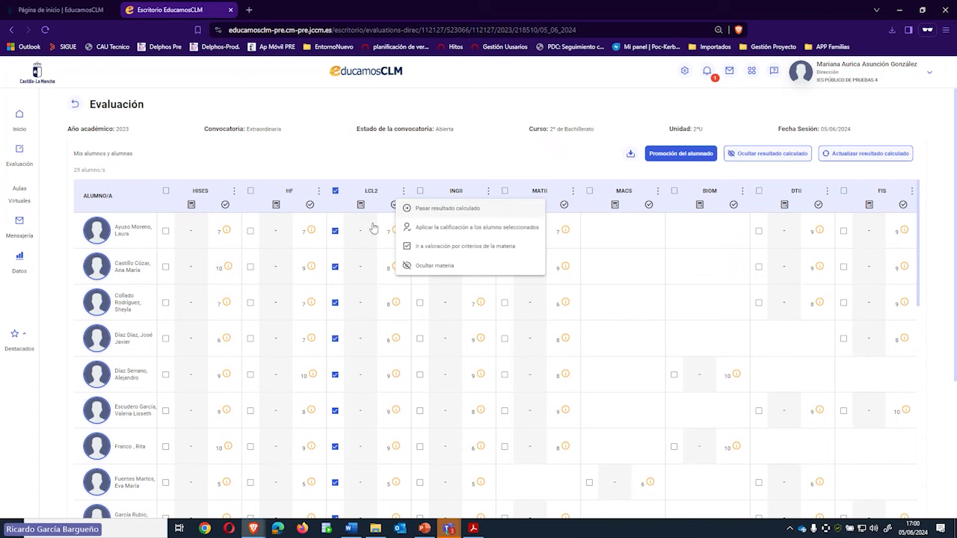
pyautogui.click(336, 193)
pyautogui.click(336, 193)
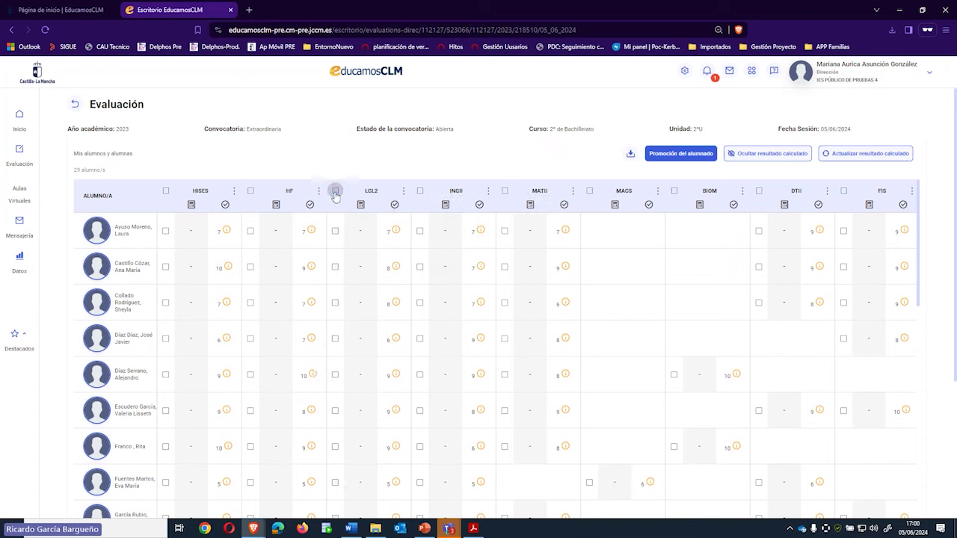
# Try to pass the calculated result to the first student's LCL2 grade, and review the subject's options again without choosing one.
pyautogui.click(335, 231)
pyautogui.click(403, 192)
pyautogui.click(428, 213)
pyautogui.click(336, 233)
pyautogui.click(403, 191)
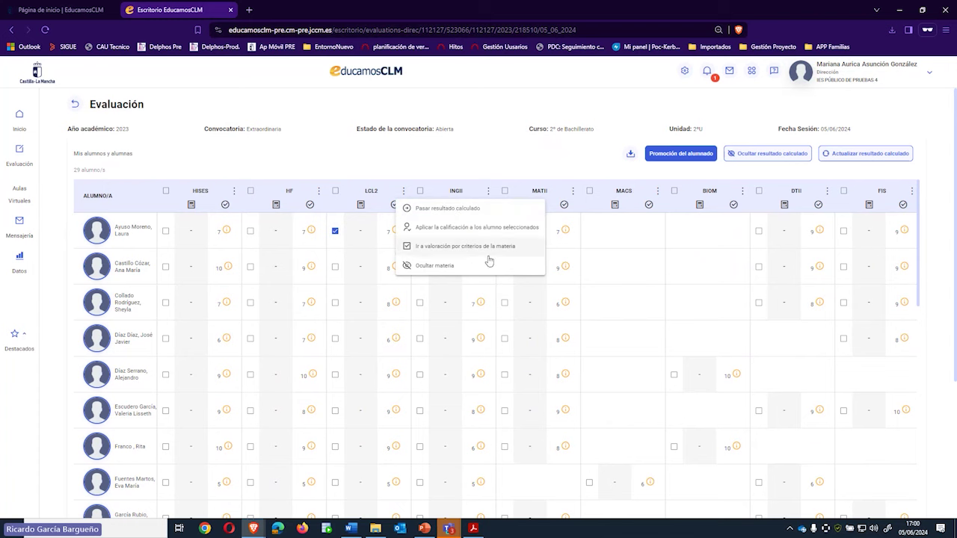
pyautogui.click(397, 154)
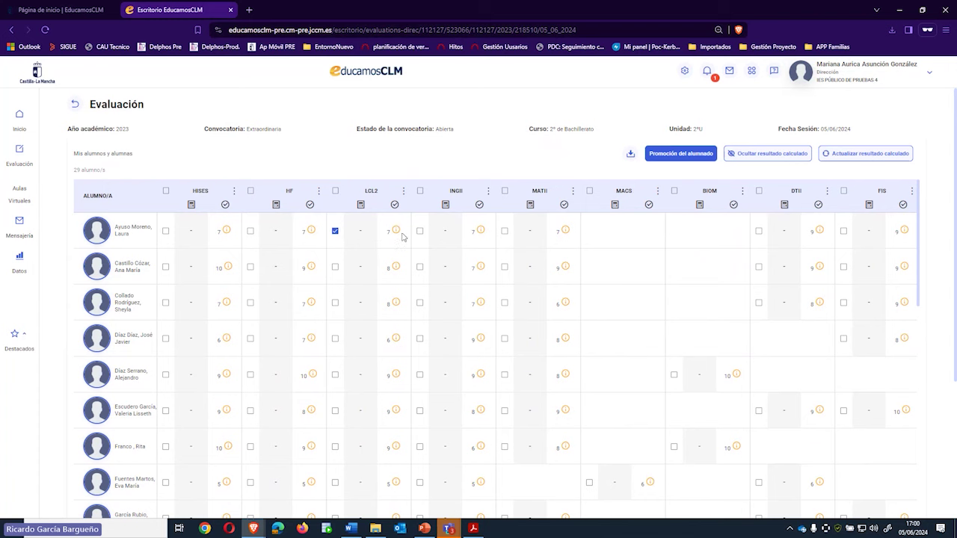
# Try to edit the selected first student's LCL2 grade in the Extraordinaria grid.
pyautogui.moveTo(313, 235)
pyautogui.click(436, 373)
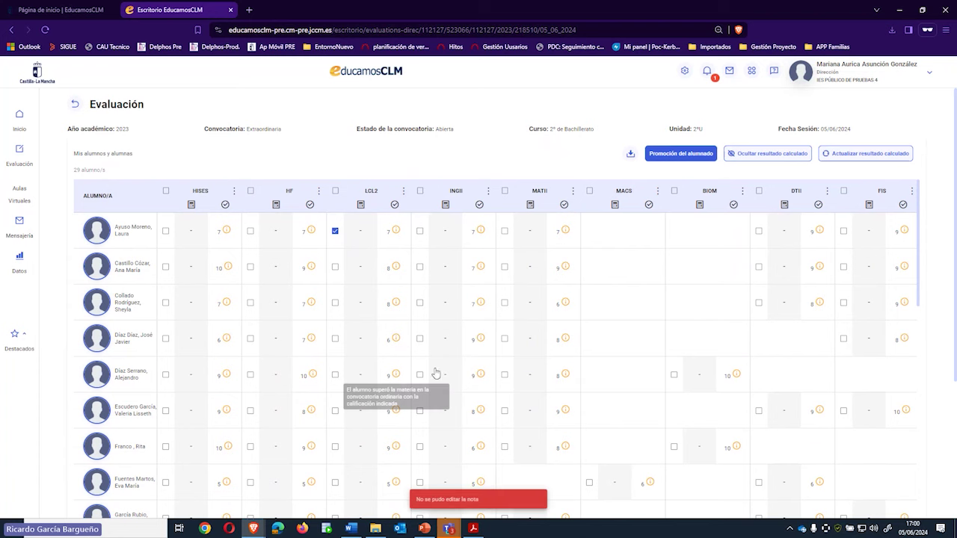
pyautogui.scroll(-2, 615, 391)
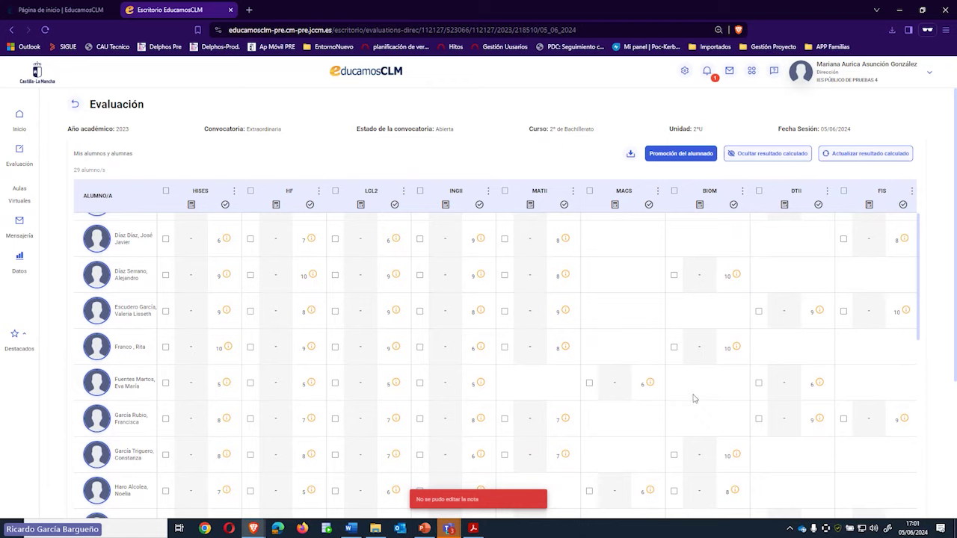
pyautogui.scroll(2, 695, 396)
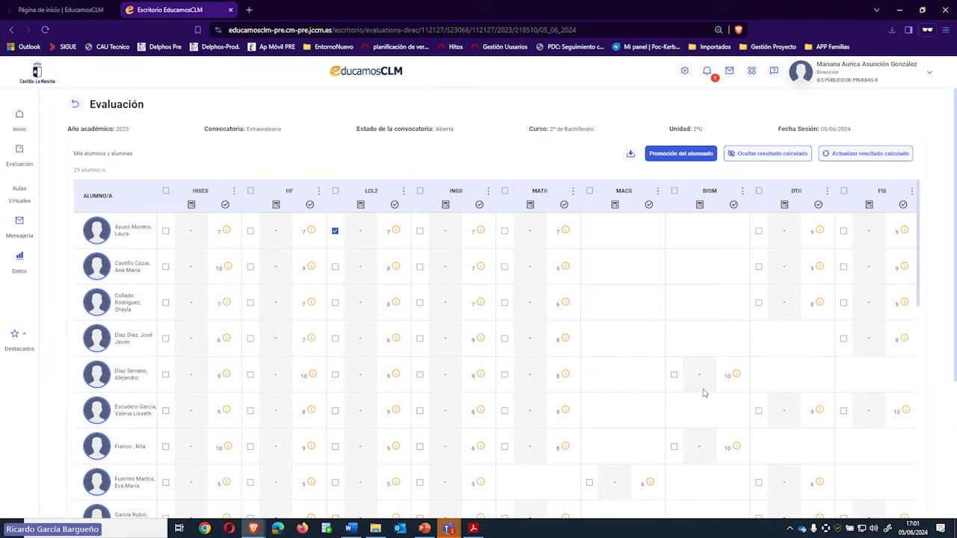
# Examine the 2ºU Extraordinaria grid down to the last students and across to the ING1, MAT1 and DT1M columns.
pyautogui.scroll(-9, 433, 474)
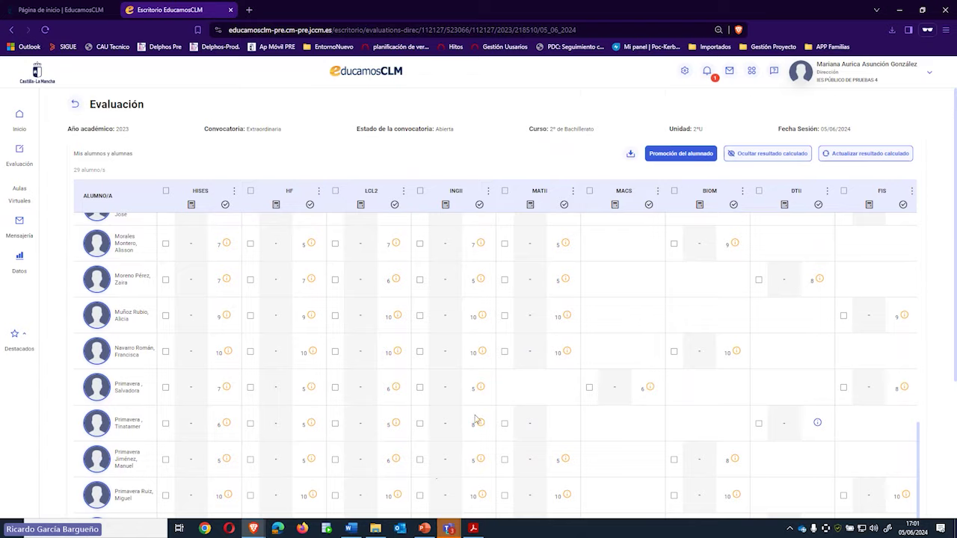
pyautogui.scroll(-4, 494, 420)
pyautogui.scroll(2, 506, 423)
pyautogui.moveTo(485, 453); pyautogui.dragTo(729, 470)
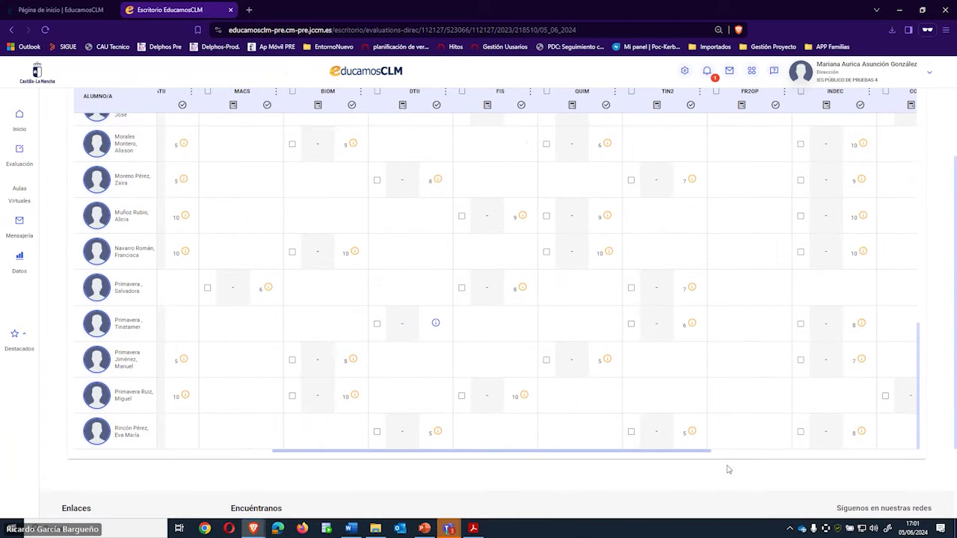
pyautogui.hscroll(5, 748, 456)
pyautogui.scroll(1, 836, 416)
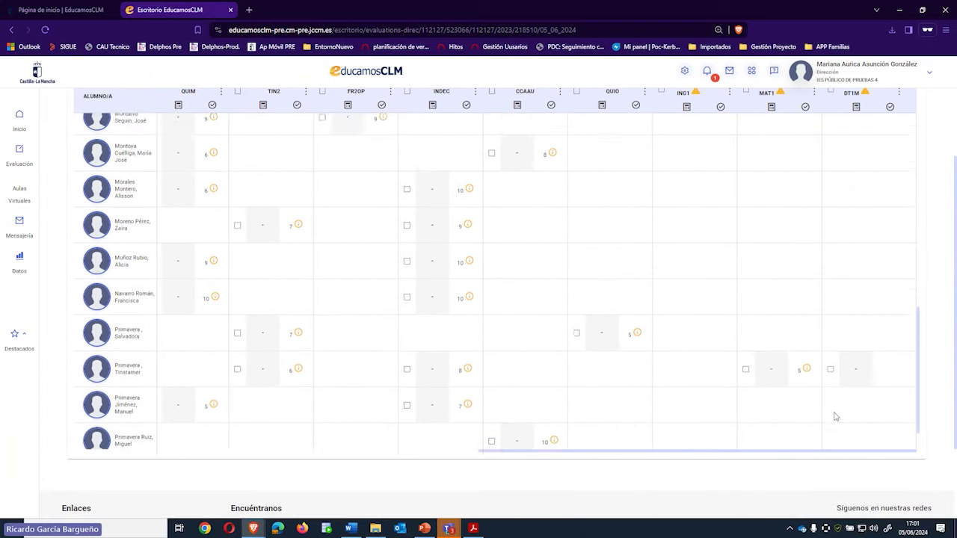
pyautogui.scroll(3, 836, 374)
pyautogui.scroll(3, 669, 193)
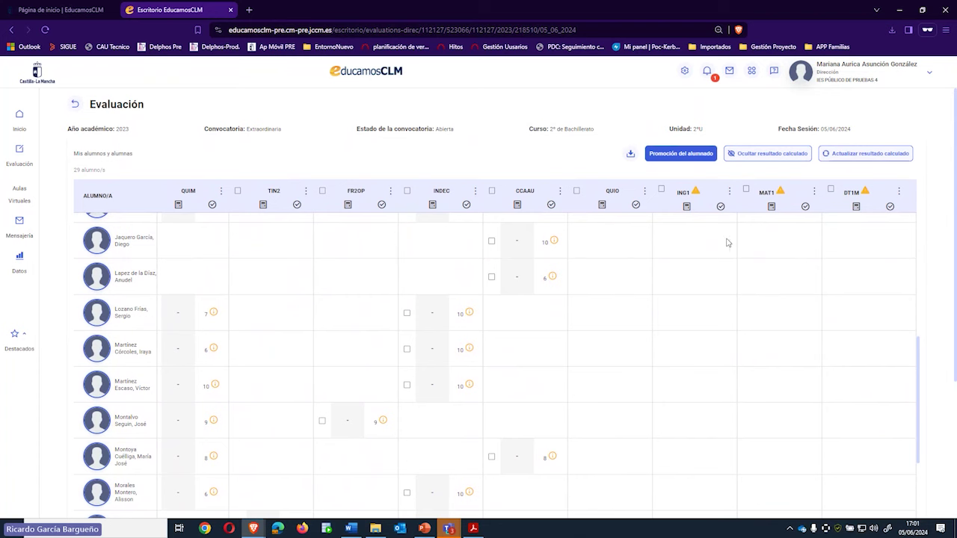
# Check which students have cells in the ING1, MAT1 and DT1M columns, and view the ING1 warning.
pyautogui.scroll(6, 728, 242)
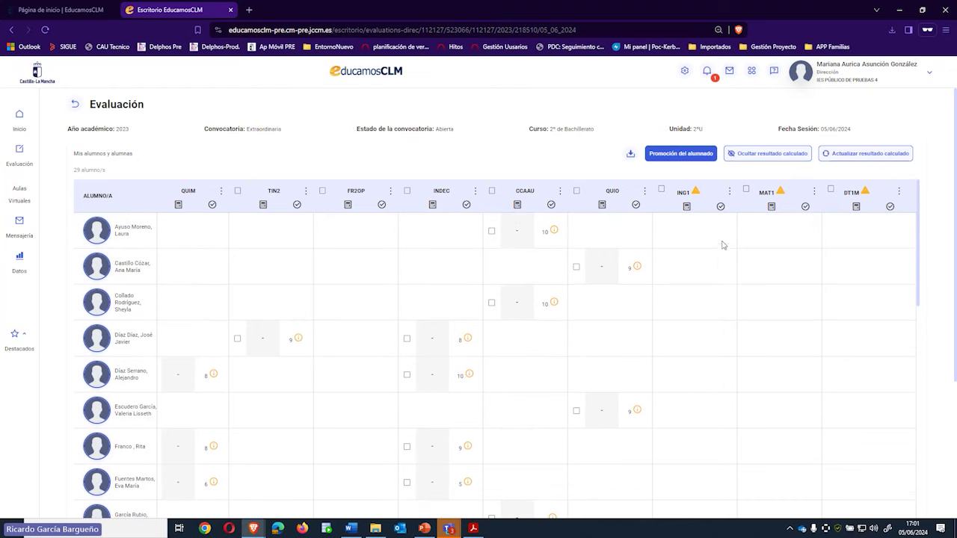
pyautogui.scroll(-5, 722, 270)
pyautogui.scroll(-5, 722, 271)
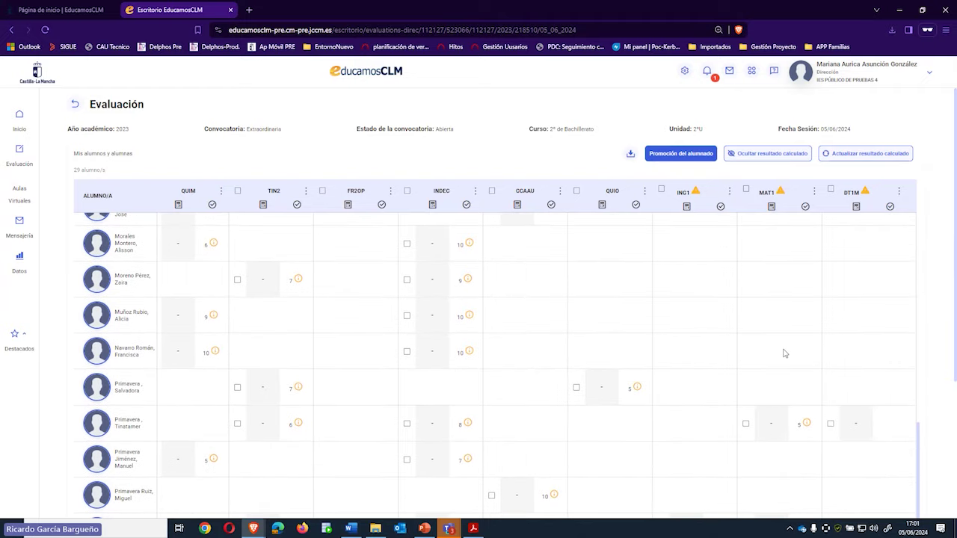
pyautogui.moveTo(804, 426)
pyautogui.scroll(10, 860, 414)
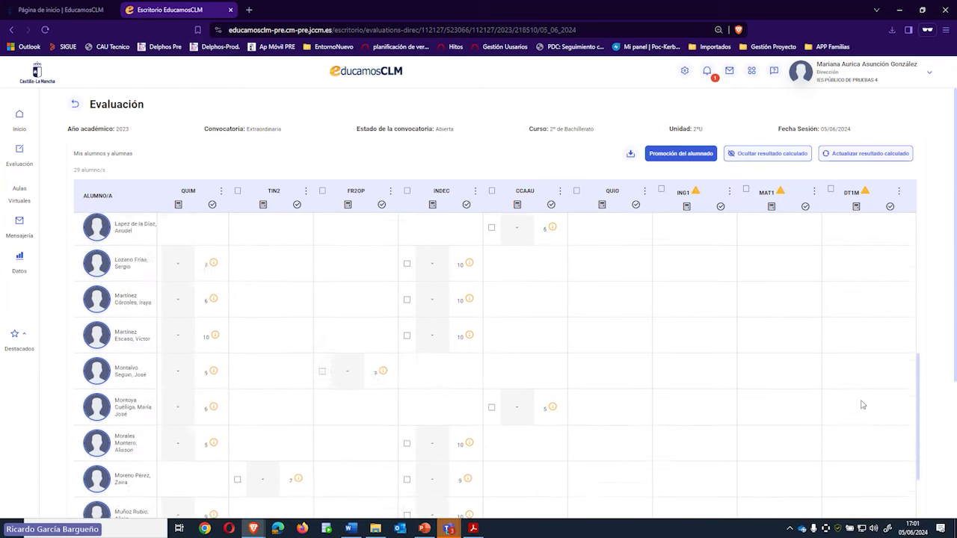
pyautogui.scroll(2, 861, 404)
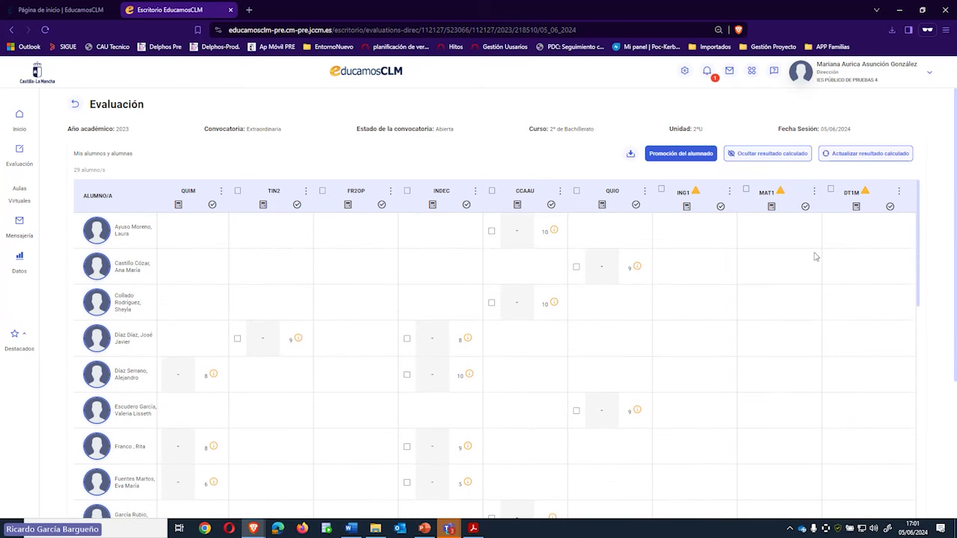
pyautogui.moveTo(696, 193)
# Check the convocatoria name and the information note on the first student's CCAAU grade.
pyautogui.moveTo(554, 236)
pyautogui.moveTo(245, 129); pyautogui.dragTo(284, 131)
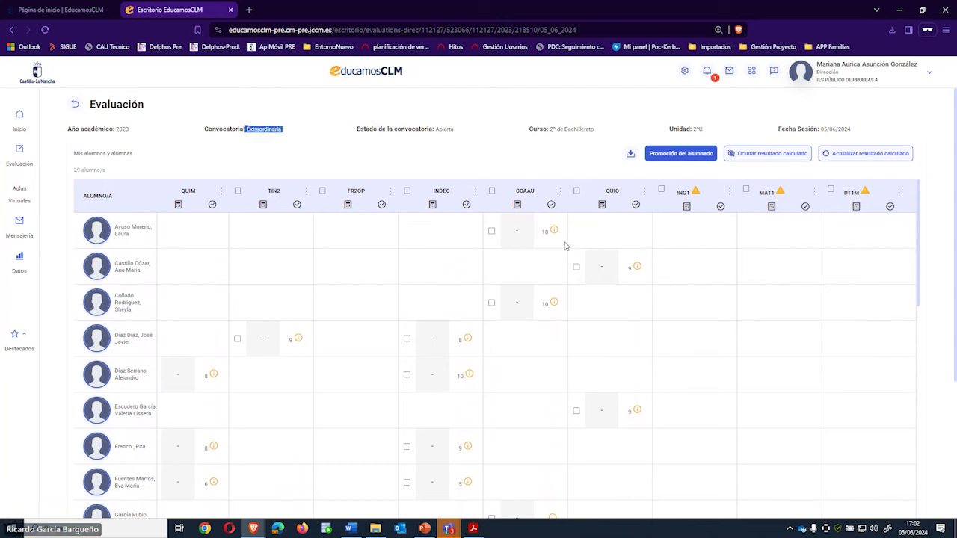
pyautogui.moveTo(556, 235)
pyautogui.moveTo(542, 231); pyautogui.dragTo(549, 234)
pyautogui.moveTo(556, 235)
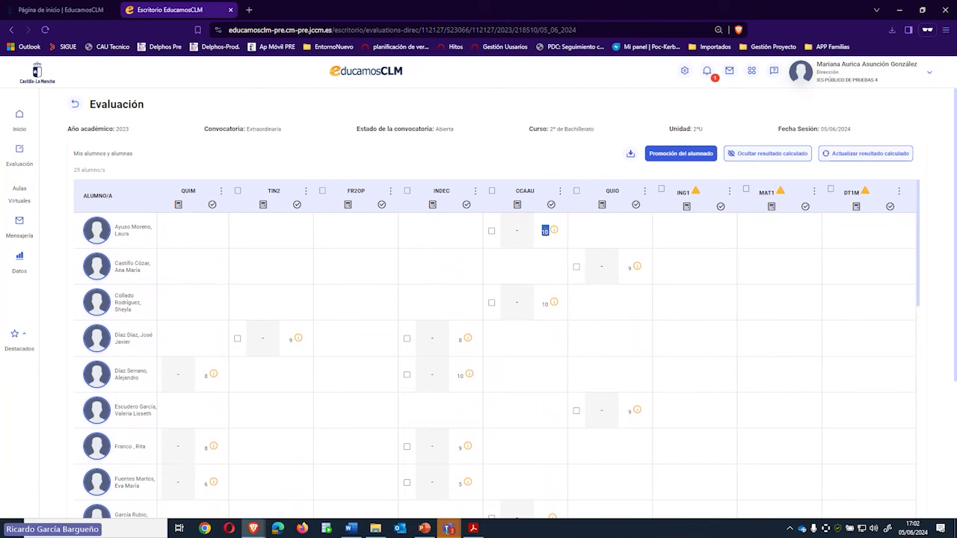
# Examine the remaining students' Extraordinaria grades, including the DTII column, and go back to the start of the student list.
pyautogui.scroll(-3, 514, 340)
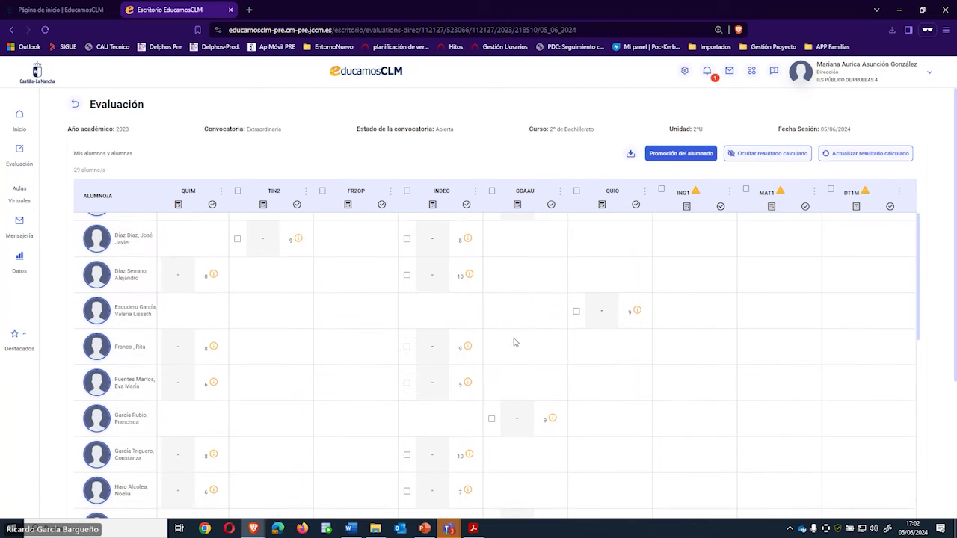
pyautogui.scroll(-4, 513, 343)
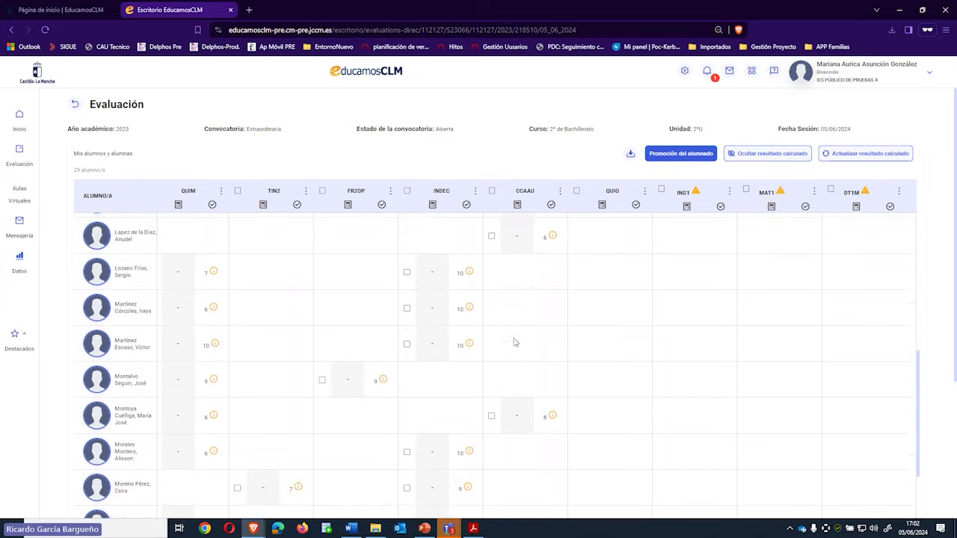
pyautogui.scroll(-2, 489, 366)
pyautogui.scroll(4, 513, 359)
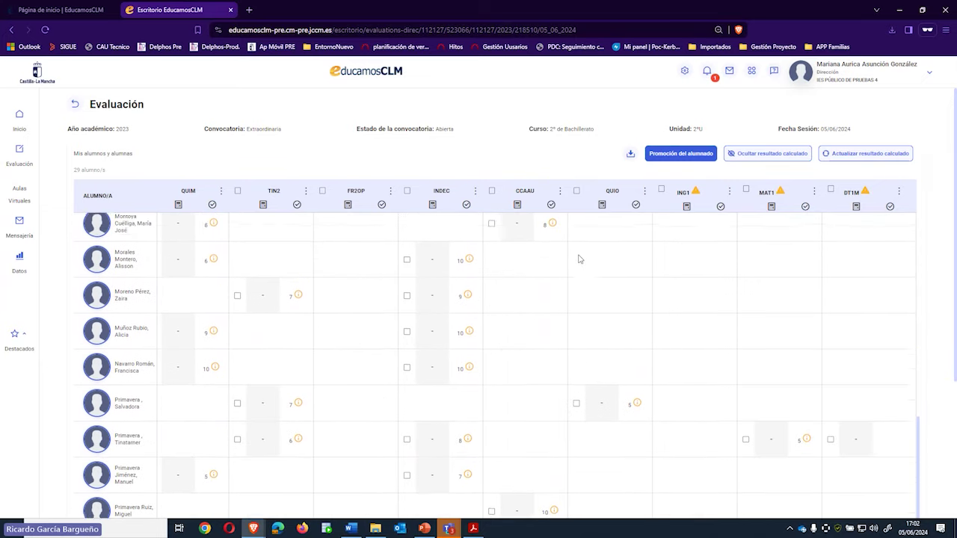
pyautogui.scroll(-2, 578, 259)
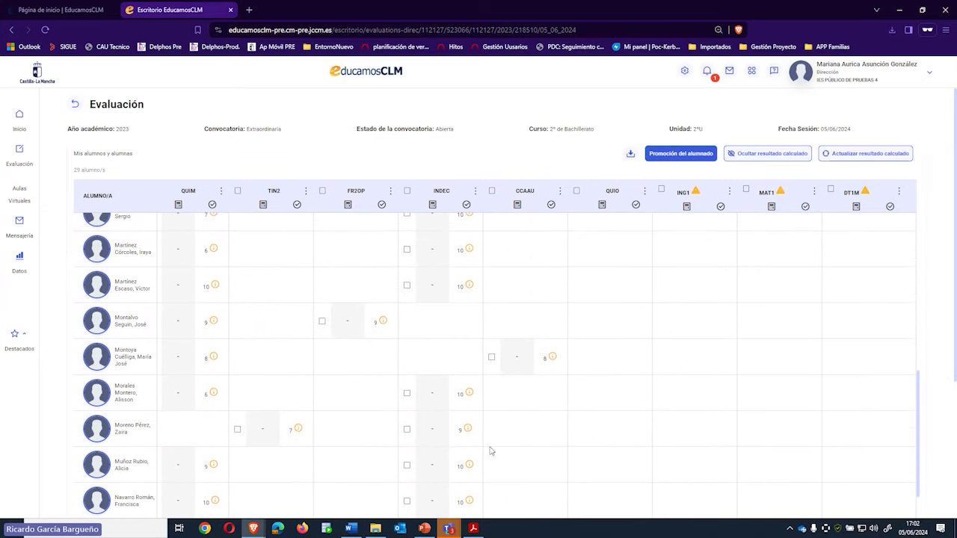
pyautogui.scroll(-2, 927, 428)
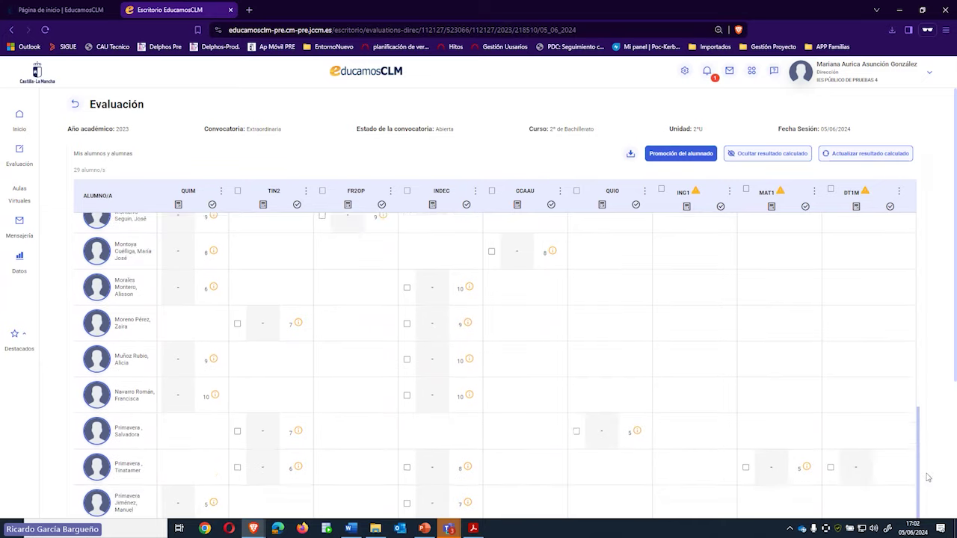
pyautogui.scroll(-2, 527, 431)
pyautogui.moveTo(551, 448); pyautogui.dragTo(330, 456)
pyautogui.scroll(2, 439, 395)
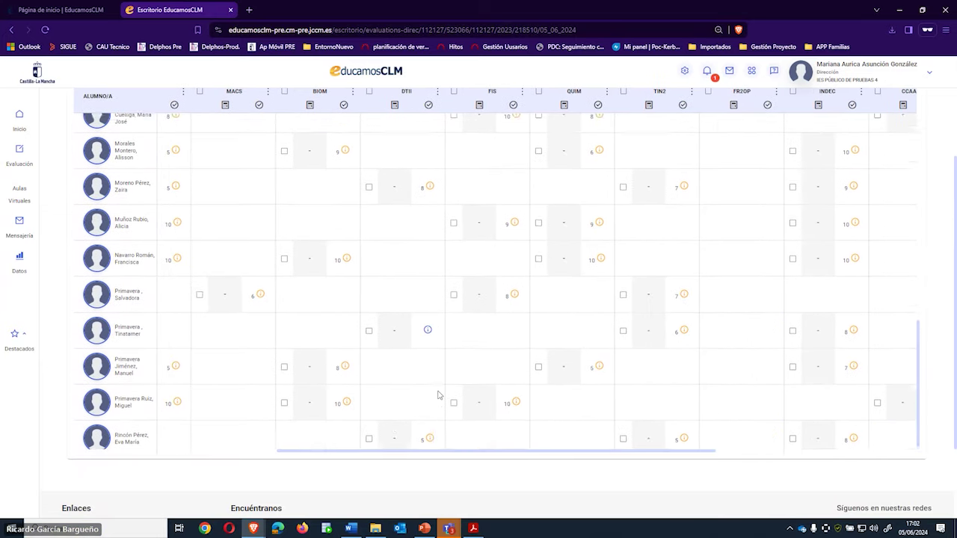
pyautogui.scroll(3, 439, 395)
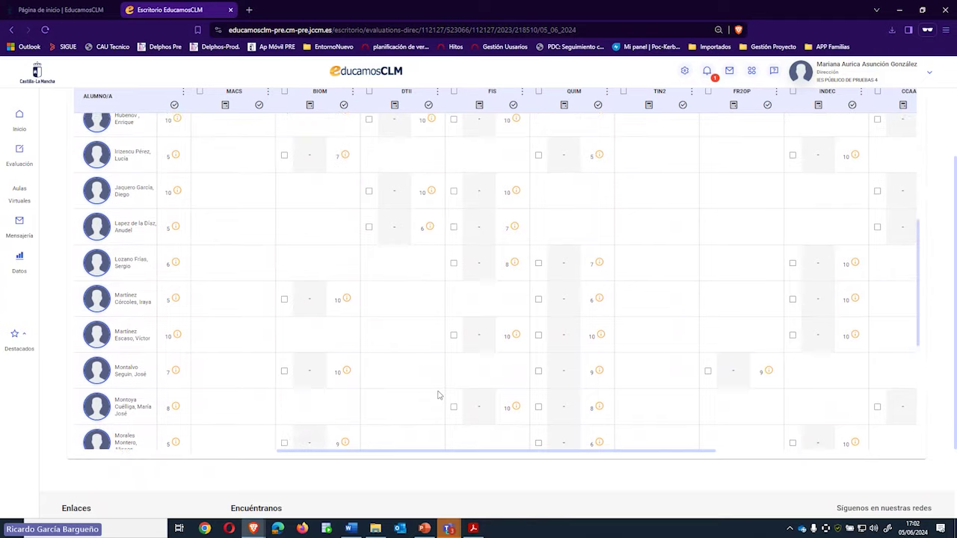
pyautogui.scroll(4, 439, 395)
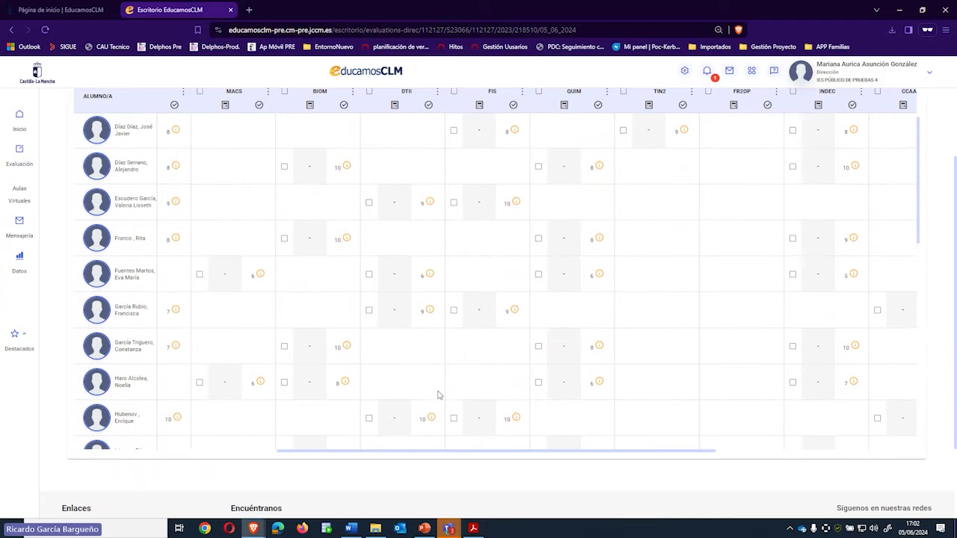
pyautogui.scroll(2, 905, 359)
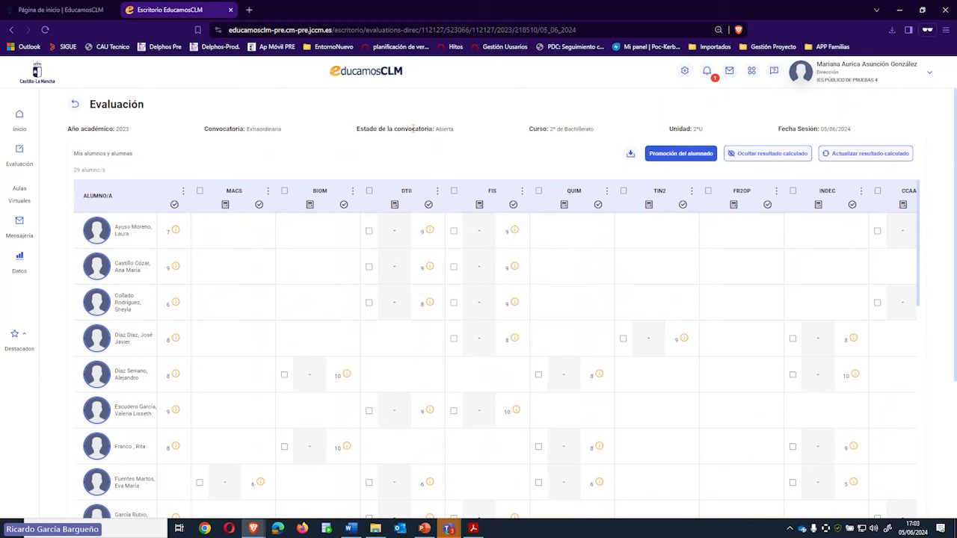
# Return to the evaluation selection and choose 2º de Bachillerato - Ciencias y Tecnología (LOMLOE), the Ordinaria (22/3/24 - 10/5/24) convocatoria and unit 2ºU.
pyautogui.click(77, 106)
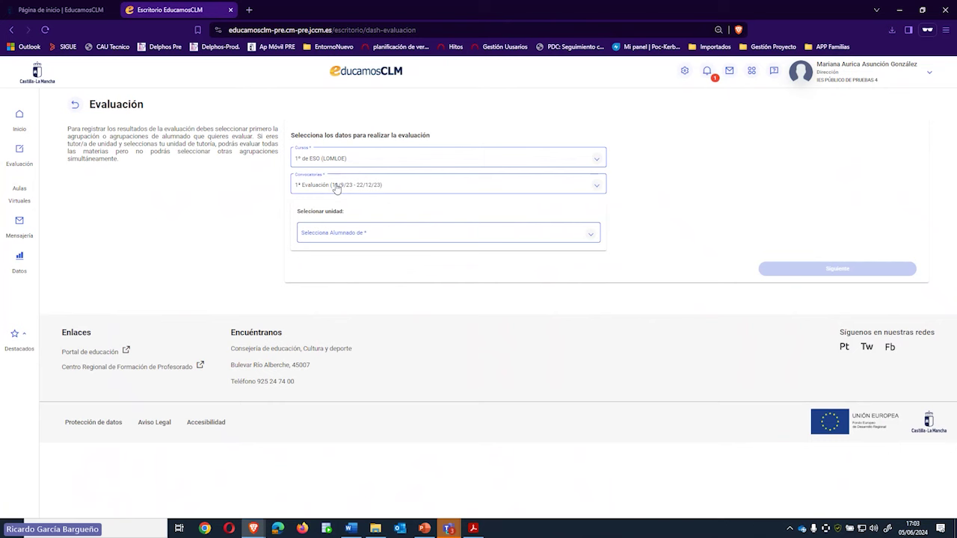
pyautogui.click(322, 161)
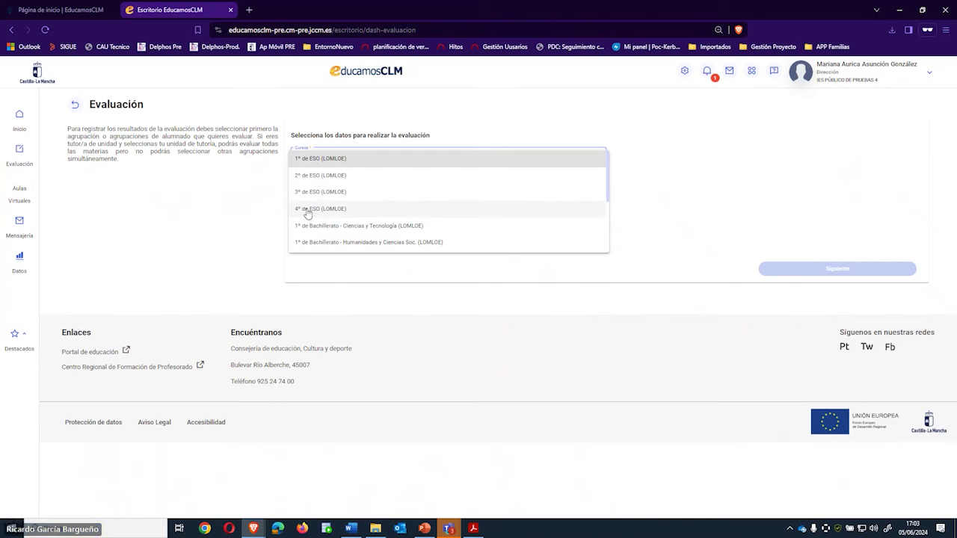
pyautogui.scroll(-3, 318, 236)
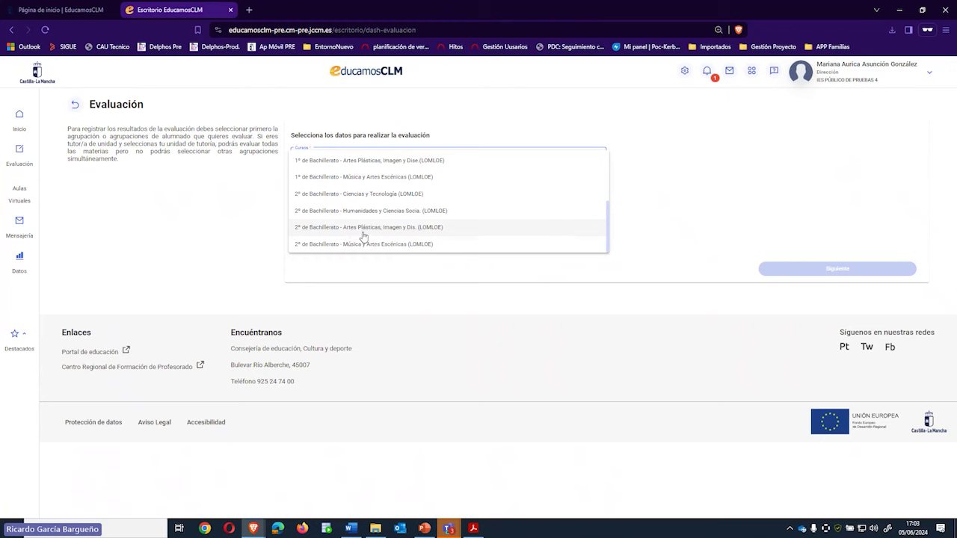
pyautogui.click(355, 195)
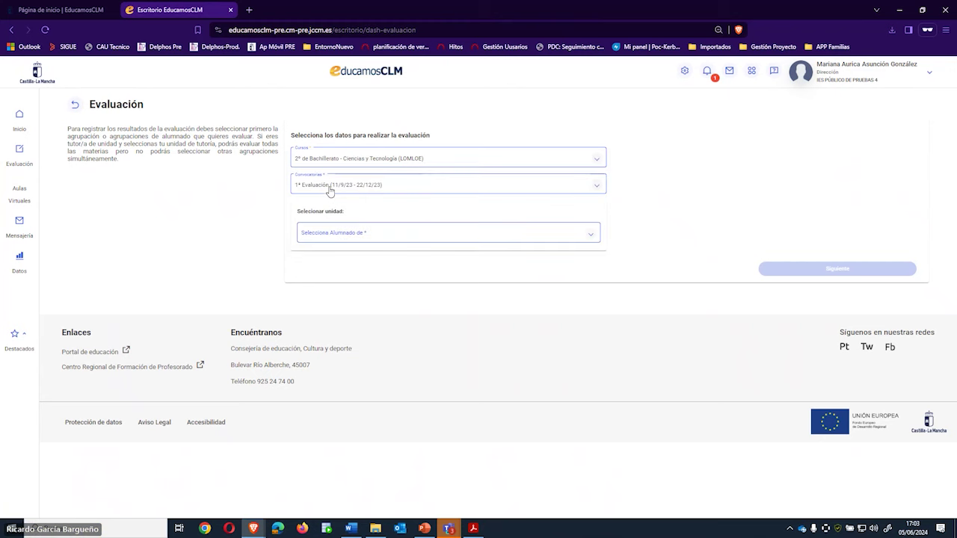
pyautogui.click(330, 193)
pyautogui.click(315, 240)
pyautogui.click(344, 238)
pyautogui.click(343, 235)
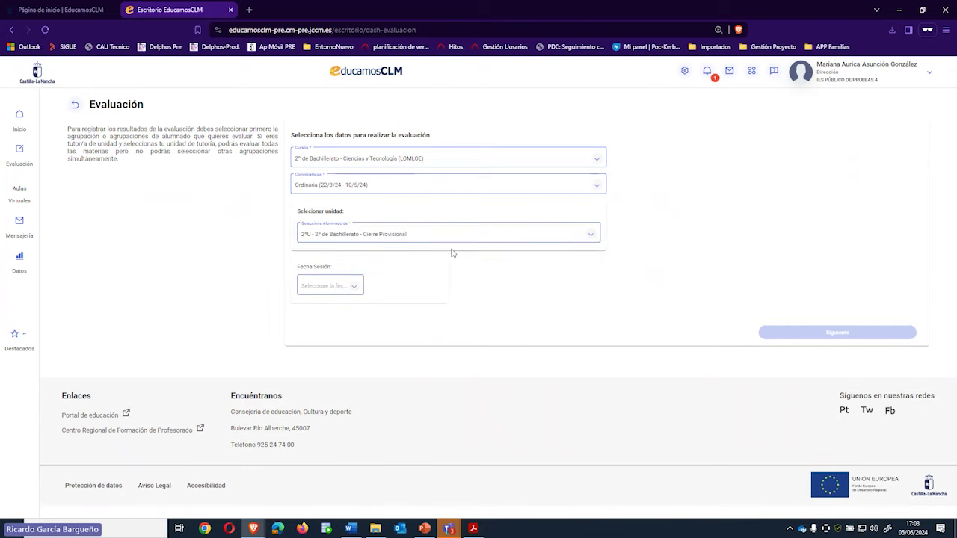
# Select the 16/05/2024 session and continue to the 2ºU Ordinaria evaluation grid, accepting the notice.
pyautogui.click(348, 292)
pyautogui.click(346, 288)
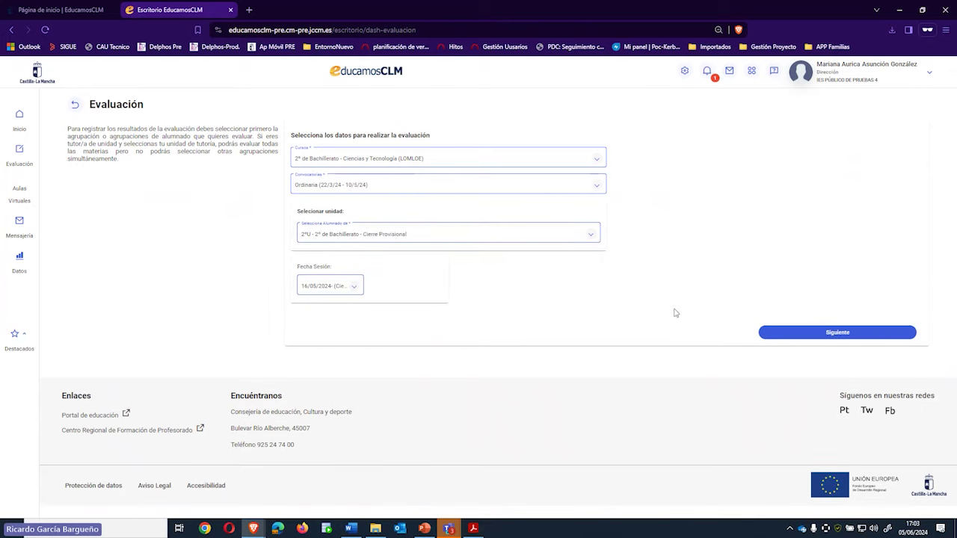
pyautogui.click(826, 333)
pyautogui.click(495, 343)
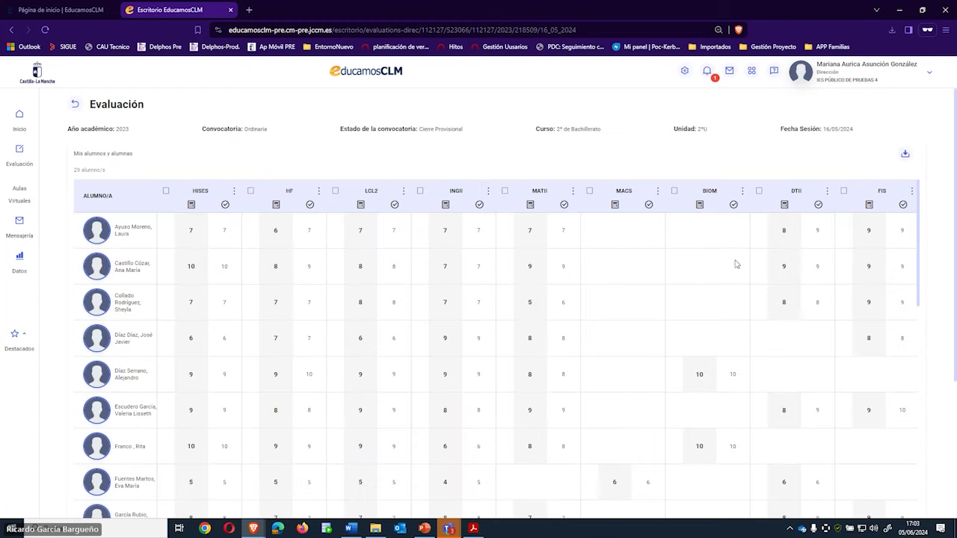
# Find the DTII grade marked SC near the end of the student list and read its information note.
pyautogui.scroll(-3, 781, 273)
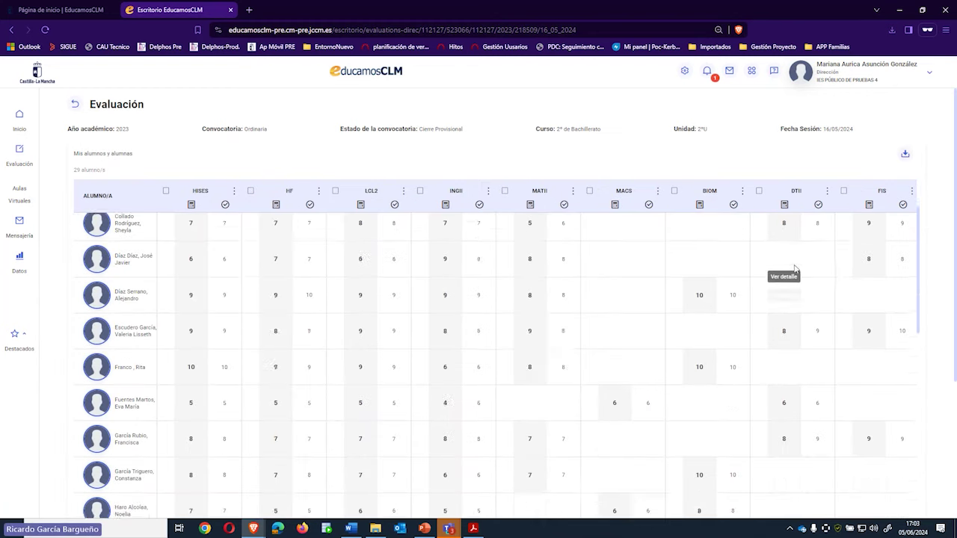
pyautogui.scroll(-5, 797, 274)
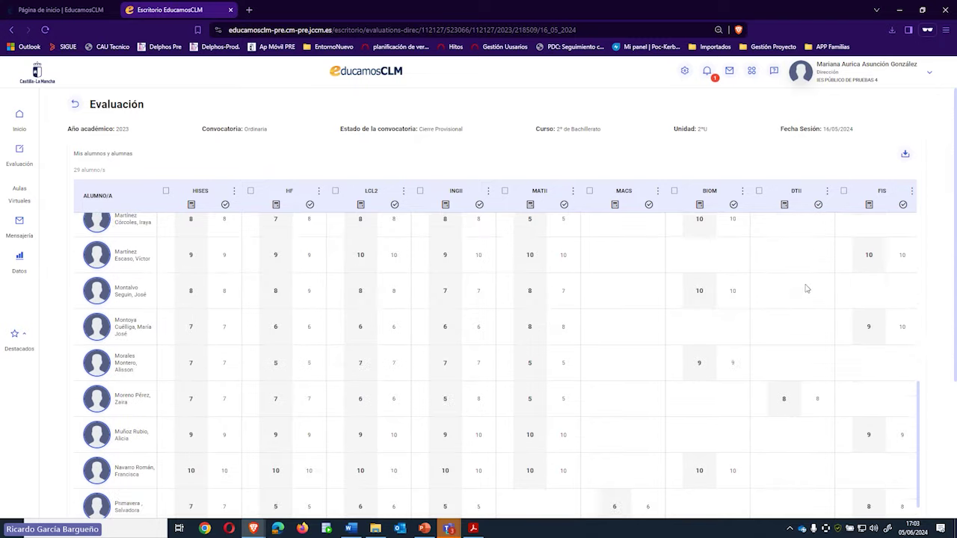
pyautogui.scroll(-2, 827, 306)
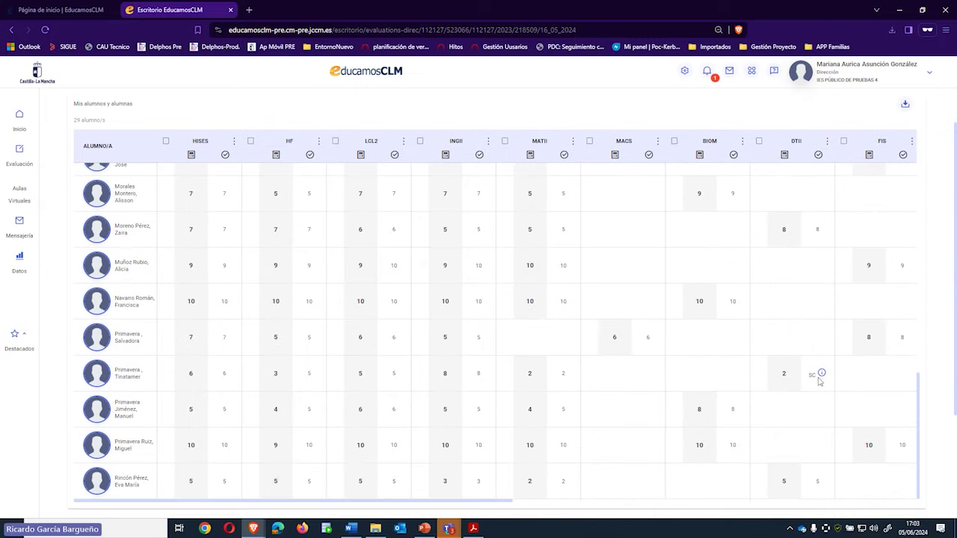
pyautogui.moveTo(823, 374)
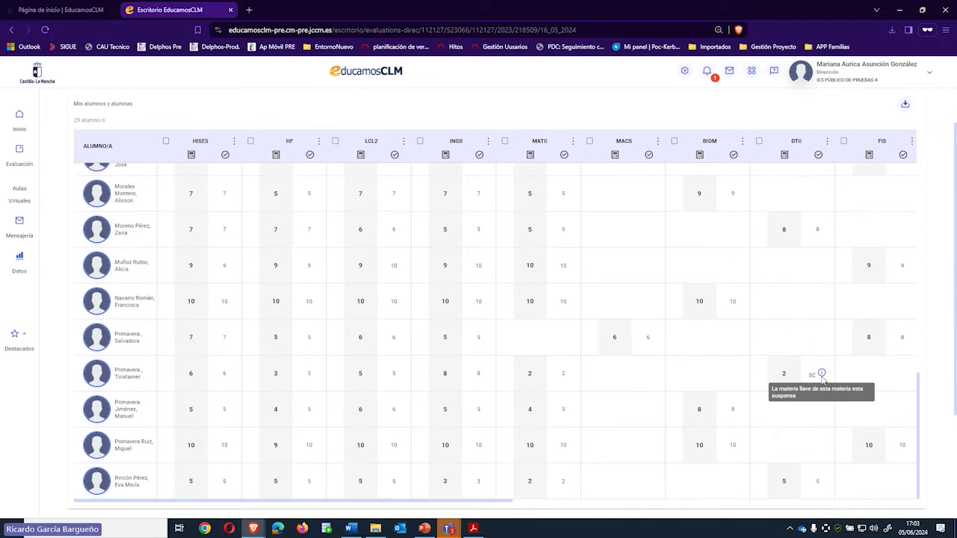
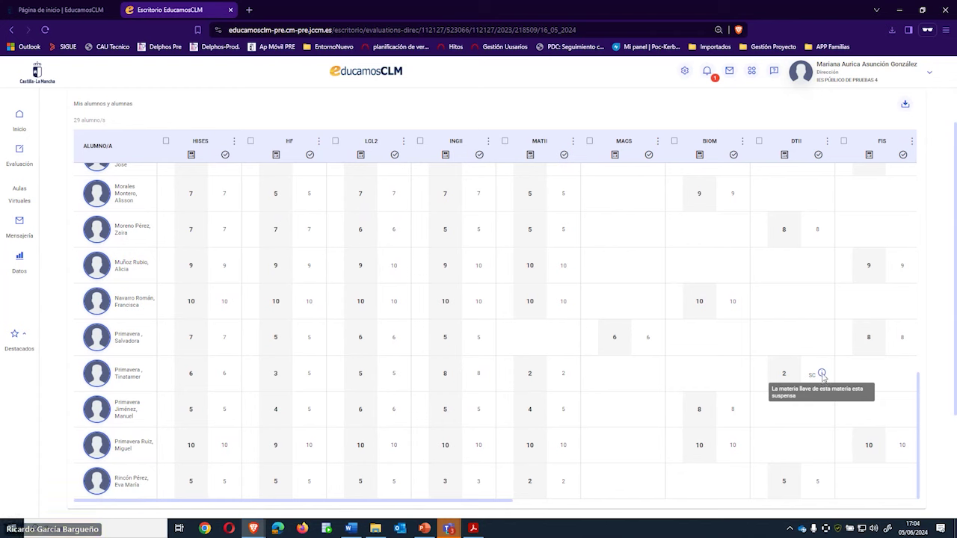
pyautogui.scroll(3, 800, 316)
pyautogui.scroll(10, 797, 314)
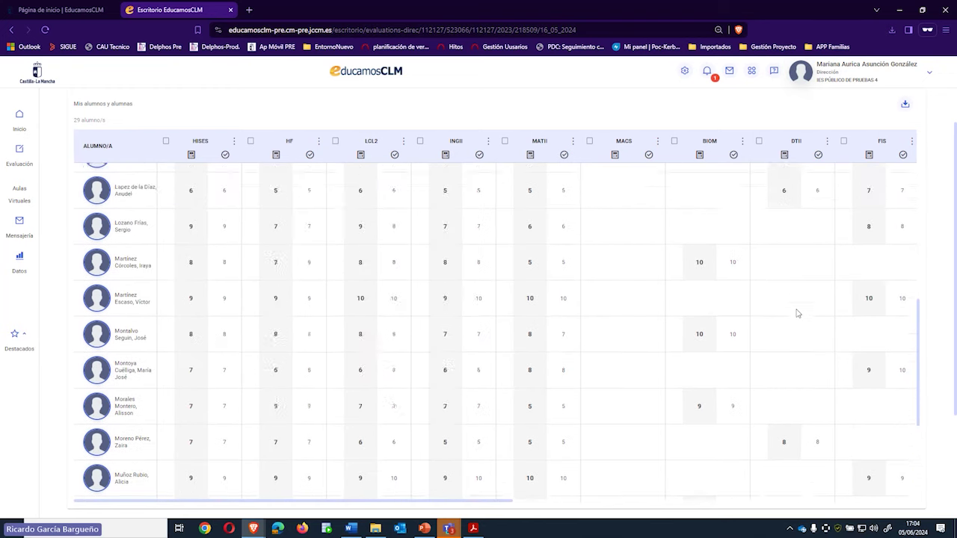
# Examine the Ordinaria grades across the whole 2ºU student list, including the subject columns from QUIM through DT1M.
pyautogui.scroll(2, 797, 314)
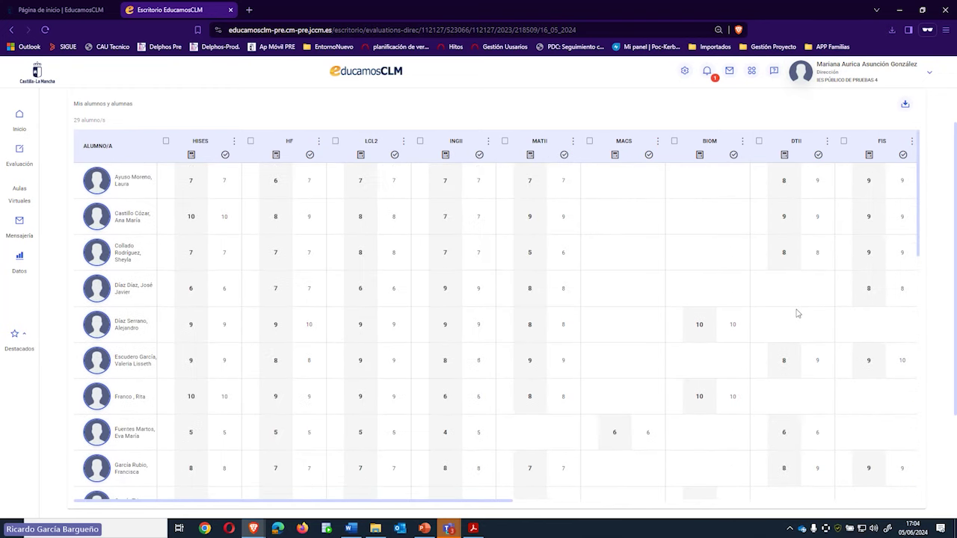
pyautogui.scroll(1, 807, 276)
pyautogui.scroll(-4, 803, 292)
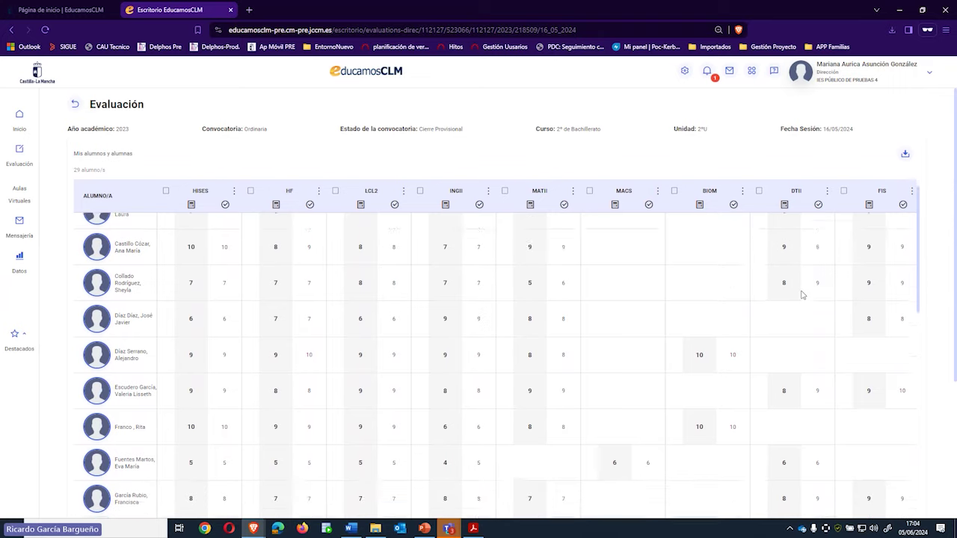
pyautogui.scroll(-5, 806, 359)
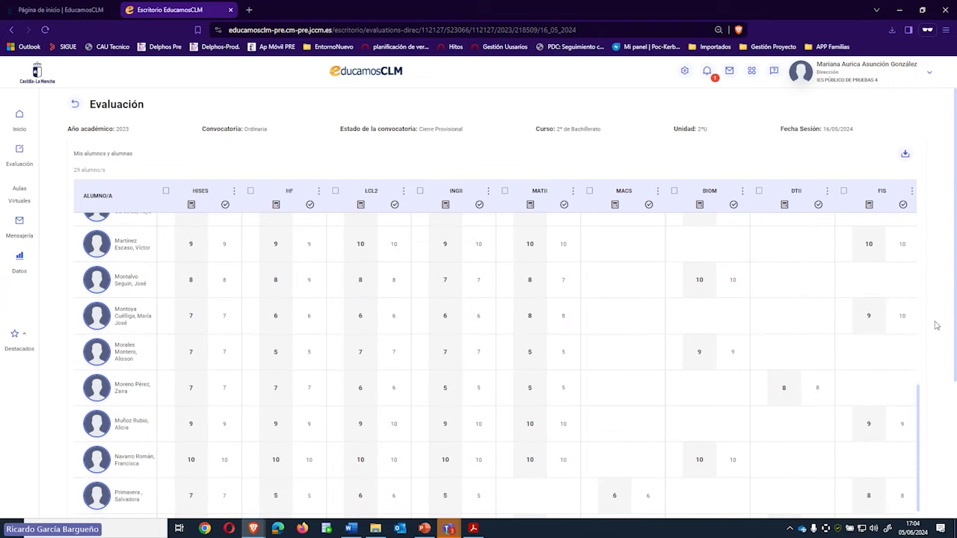
pyautogui.scroll(-3, 935, 325)
pyautogui.scroll(2, 798, 393)
pyautogui.moveTo(513, 454); pyautogui.dragTo(894, 479)
pyautogui.scroll(9, 881, 386)
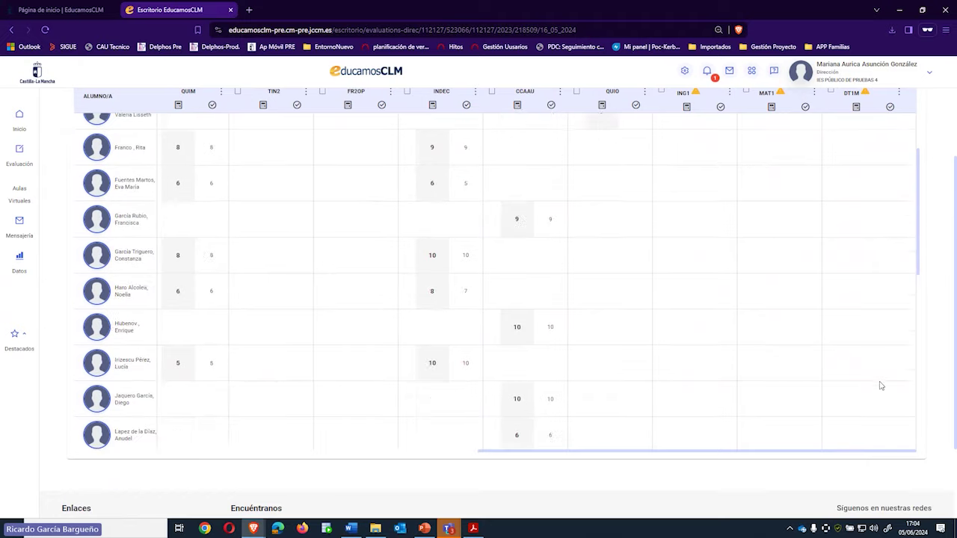
pyautogui.scroll(2, 942, 181)
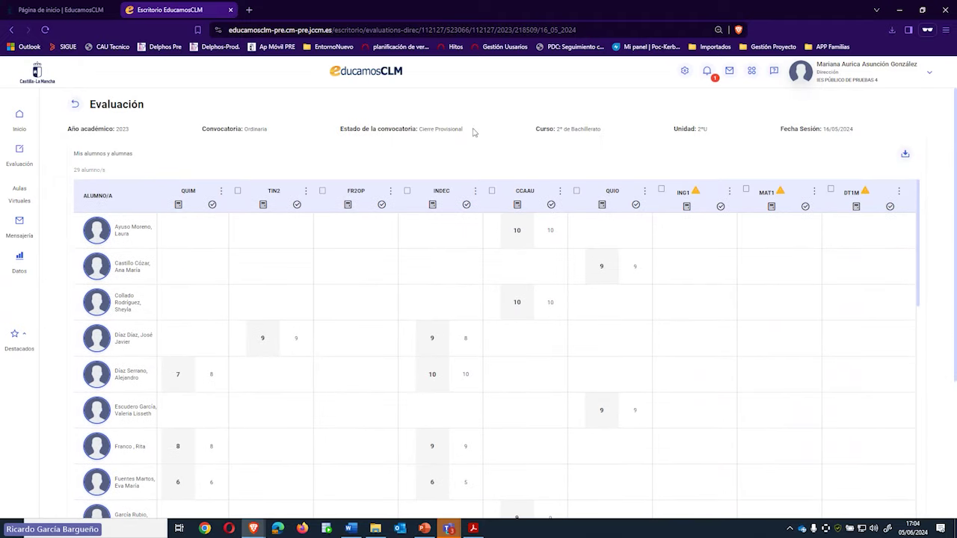
# Highlight the convocatoria status Cierre Provisional and review the students' grades in the last columns, including MAT1 and DT1M.
pyautogui.moveTo(417, 130); pyautogui.dragTo(471, 134)
pyautogui.click(422, 132)
pyautogui.scroll(-1, 857, 236)
pyautogui.scroll(-5, 857, 235)
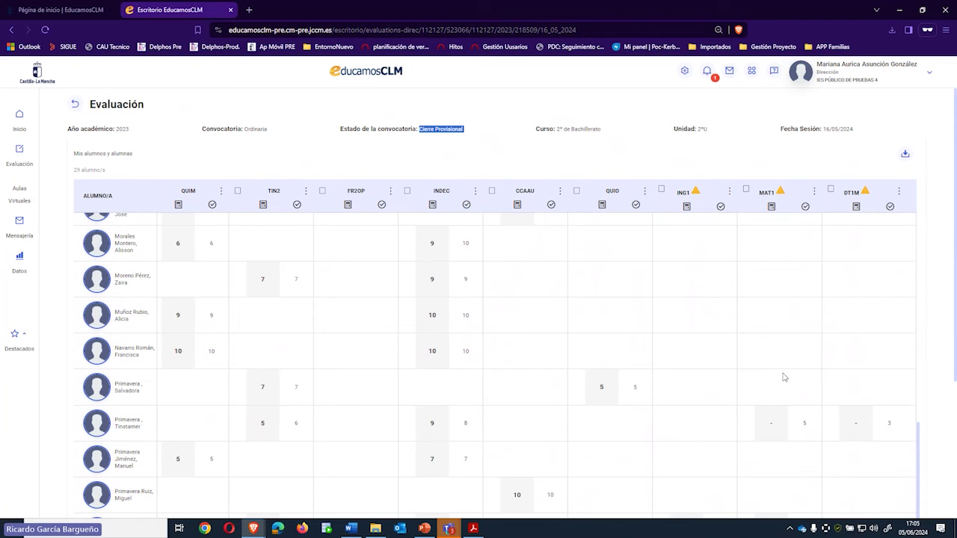
pyautogui.scroll(8, 793, 374)
pyautogui.scroll(-1, 799, 372)
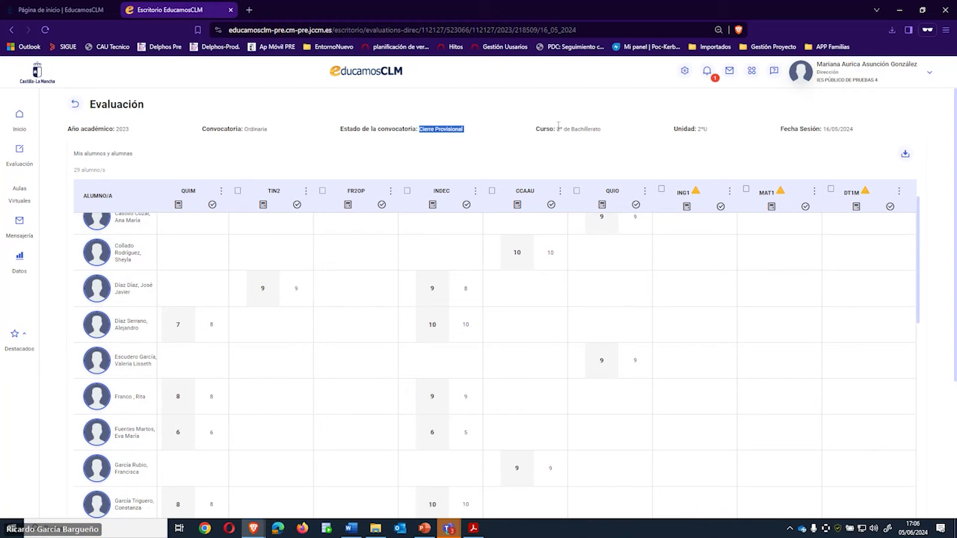
# Return to the evaluation selection and choose 2º de Bachillerato - Ciencias y Tecnología (LOMLOE), the Extraordinaria (5/9/24 - 5/9/24) convocatoria and unit 2ºV.
pyautogui.click(75, 105)
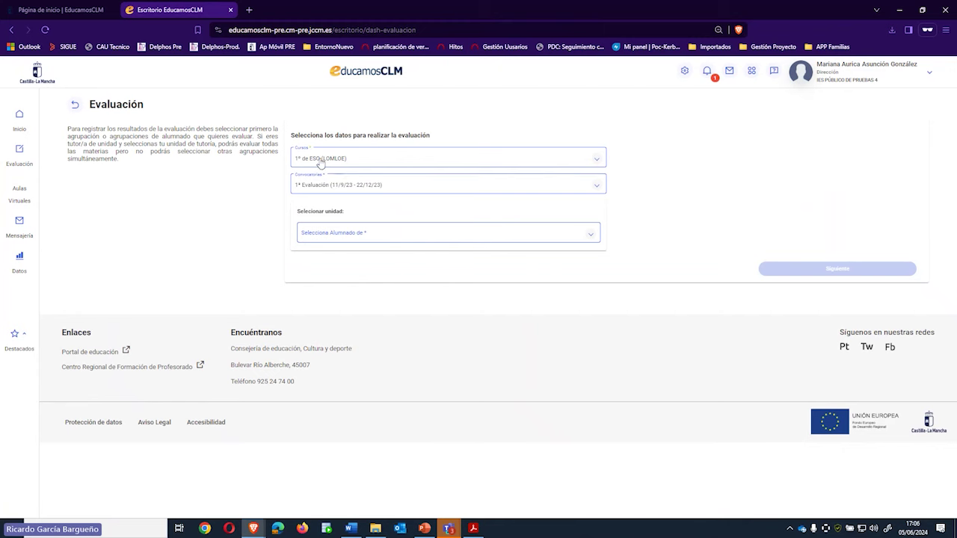
pyautogui.click(320, 158)
pyautogui.scroll(-1, 325, 241)
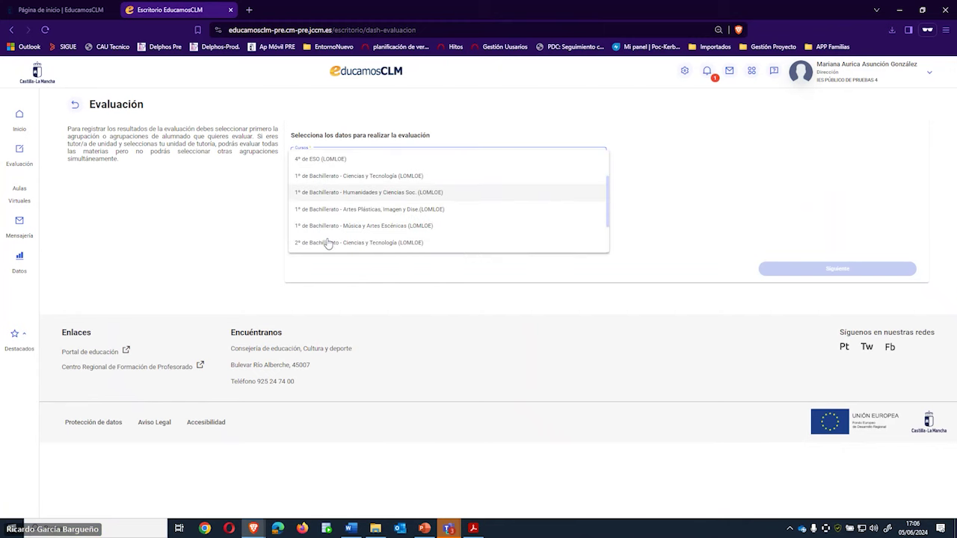
pyautogui.scroll(-1, 351, 236)
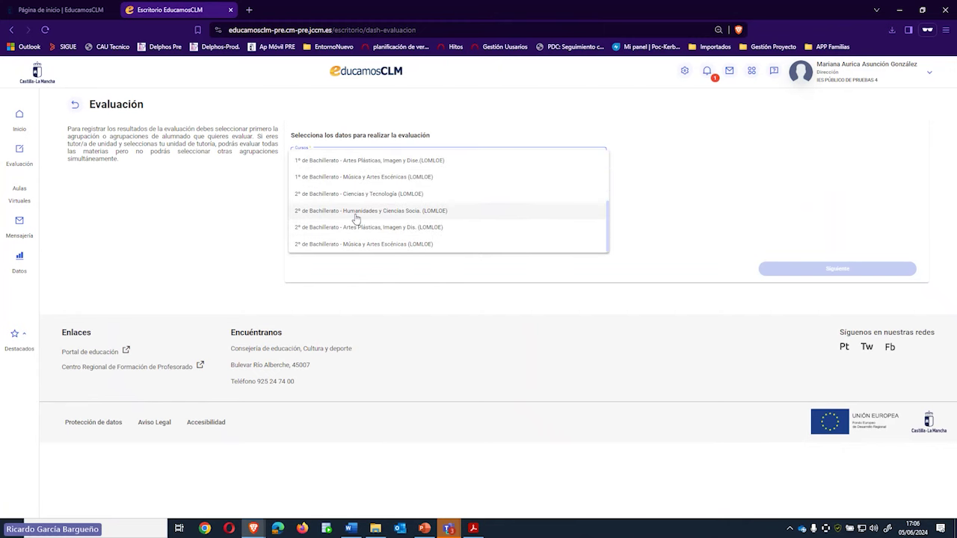
pyautogui.click(350, 195)
pyautogui.click(329, 189)
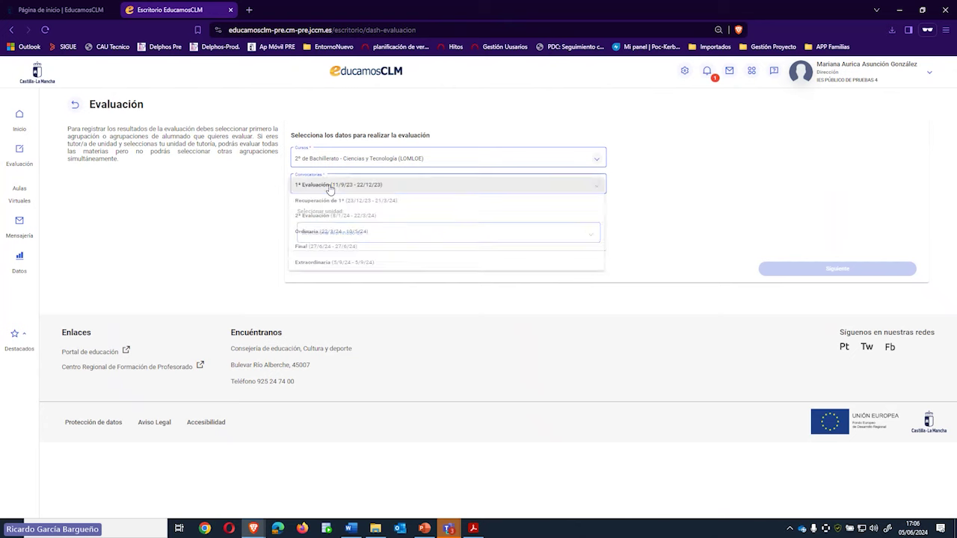
pyautogui.click(310, 268)
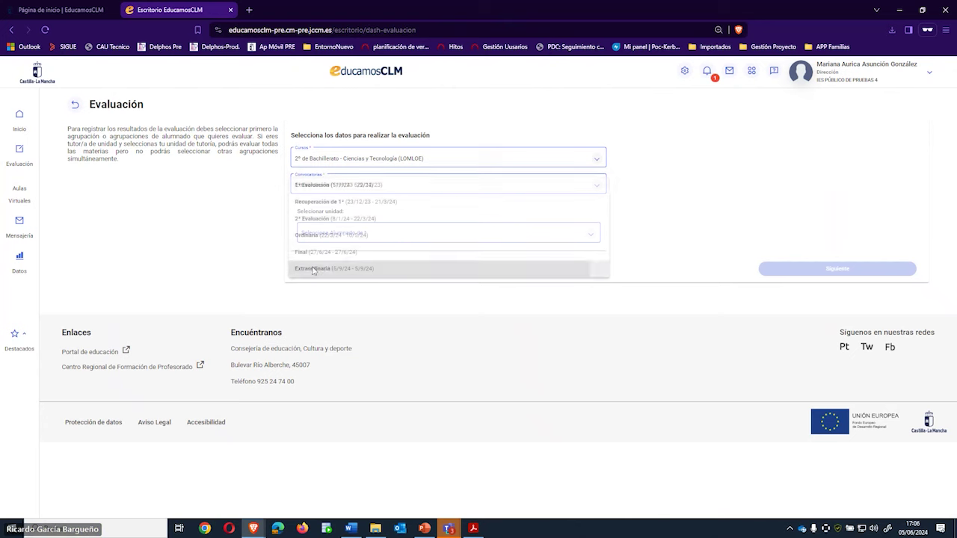
pyautogui.click(323, 241)
pyautogui.click(318, 252)
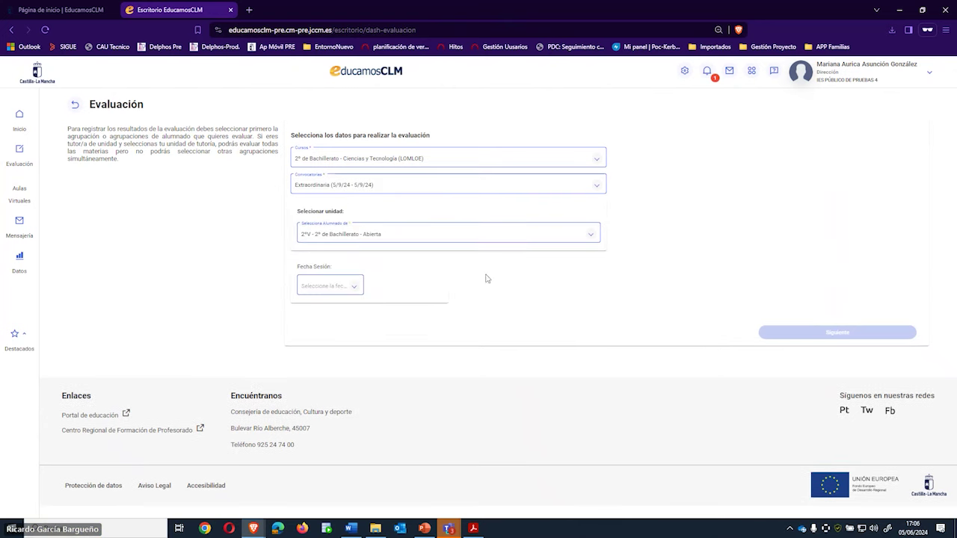
# Select the 05/06/2024 session and continue to the 2ºV Extraordinaria evaluation grid, accepting the notice.
pyautogui.click(358, 291)
pyautogui.click(351, 287)
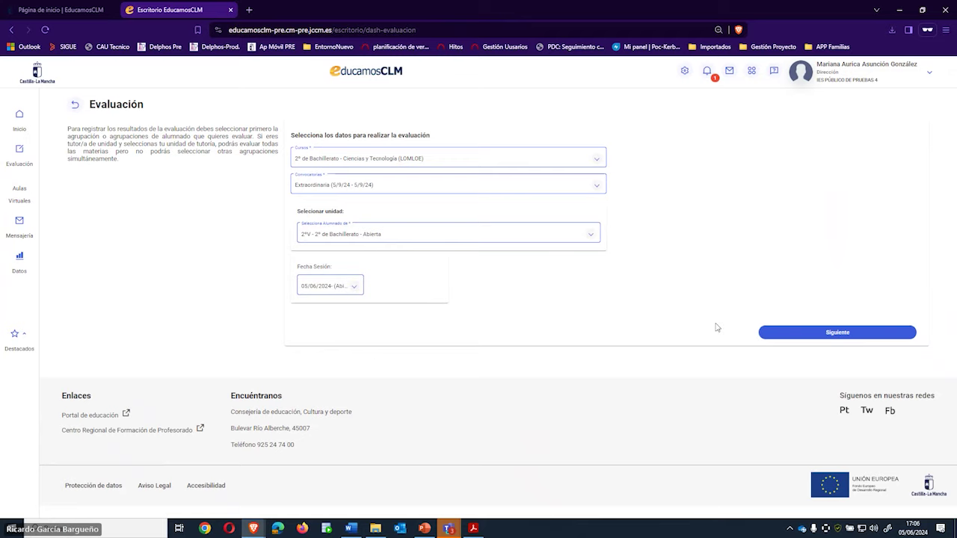
pyautogui.click(800, 339)
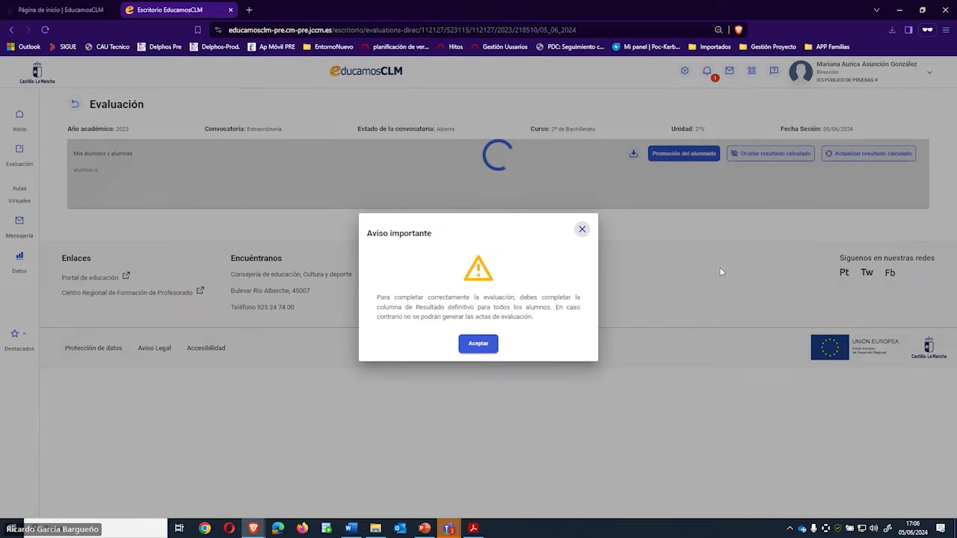
pyautogui.click(480, 344)
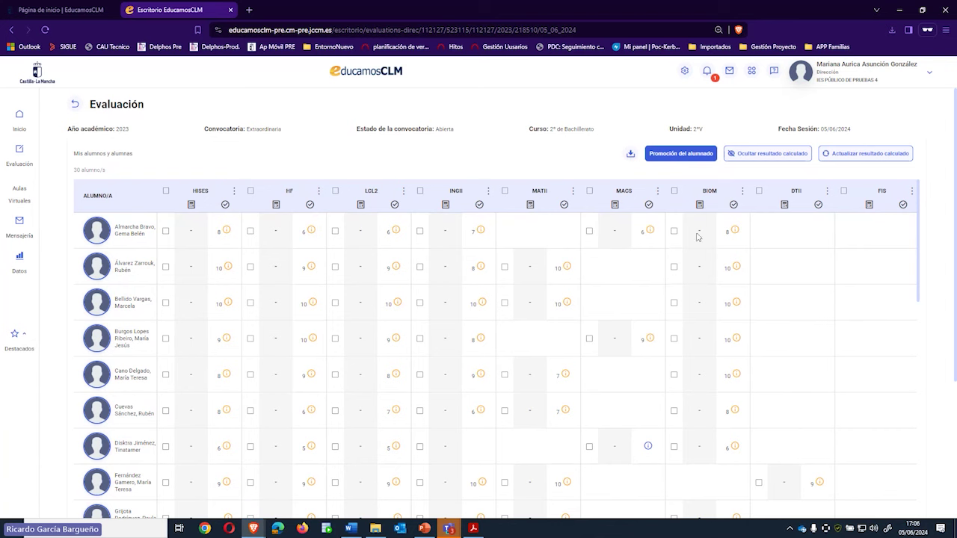
# Open the student promotion page for 2ºV and look through its full student list.
pyautogui.click(666, 155)
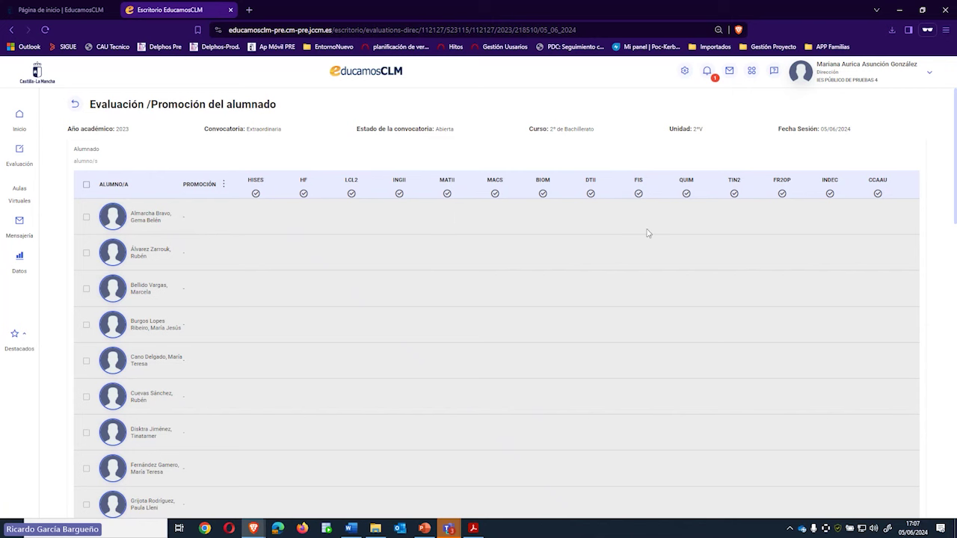
pyautogui.scroll(-10, 625, 172)
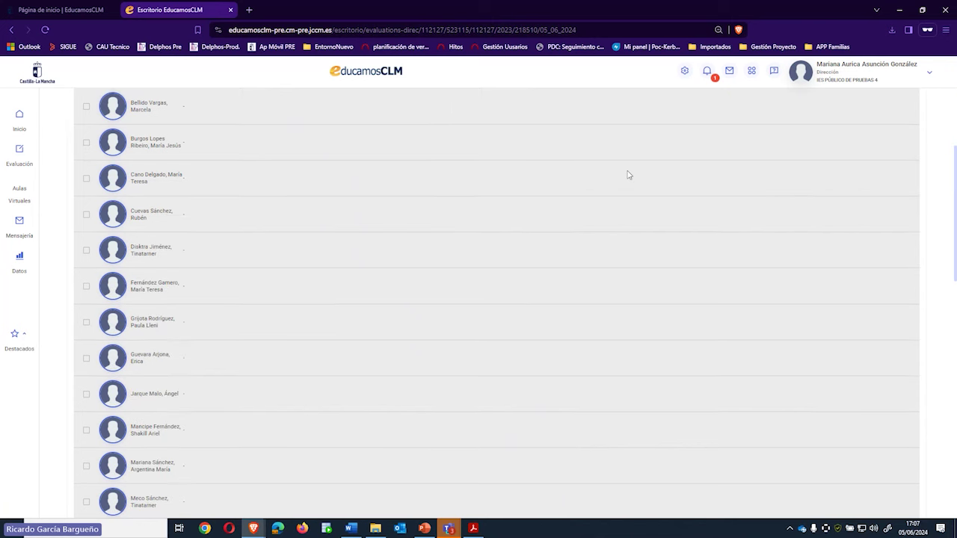
pyautogui.scroll(-5, 628, 175)
pyautogui.scroll(15, 628, 175)
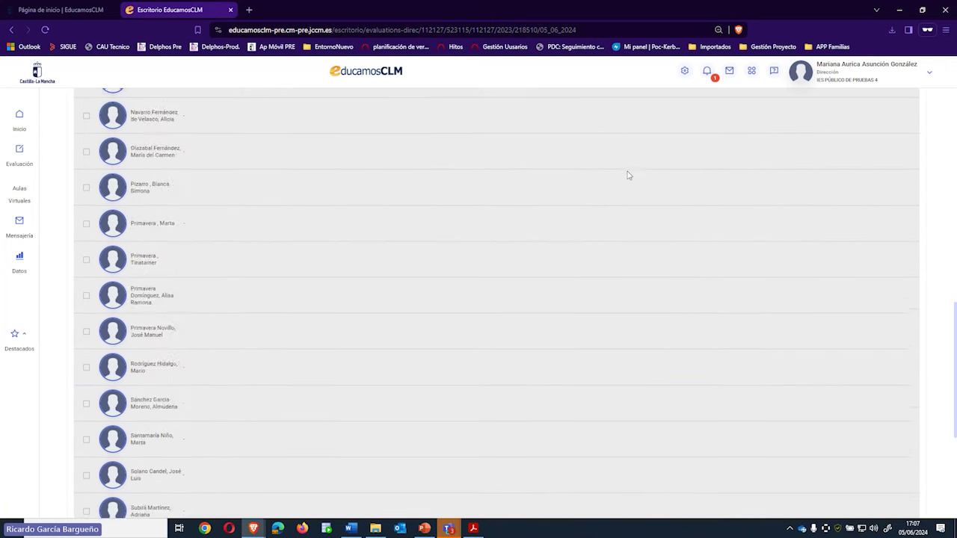
pyautogui.scroll(2, 628, 175)
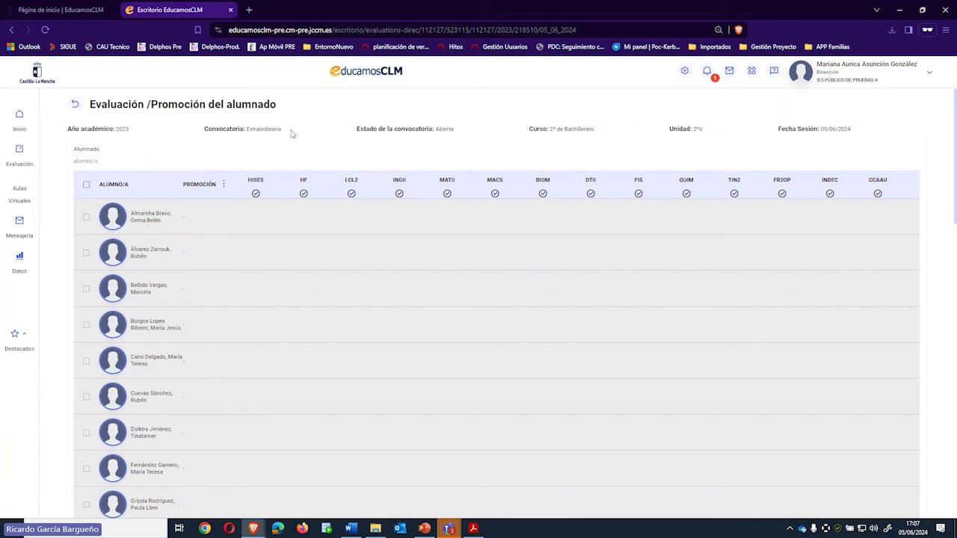
# Go back to the evaluation selection and choose 1º de Bachillerato - Ciencias y Tecnología (LOMLOE), the Ordinaria (22/3/24 - 10/5/24) convocatoria and unit 1ºU.
pyautogui.click(74, 104)
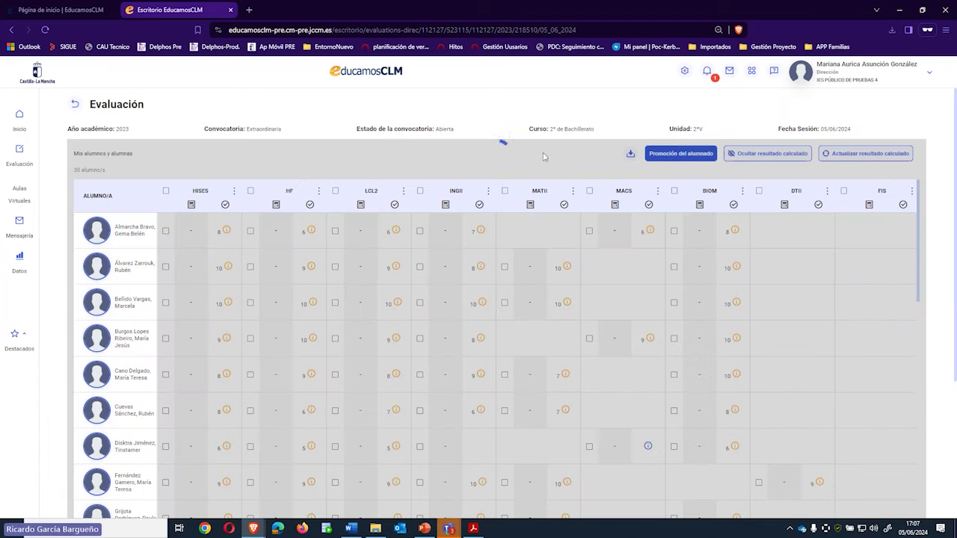
pyautogui.click(74, 106)
pyautogui.click(363, 160)
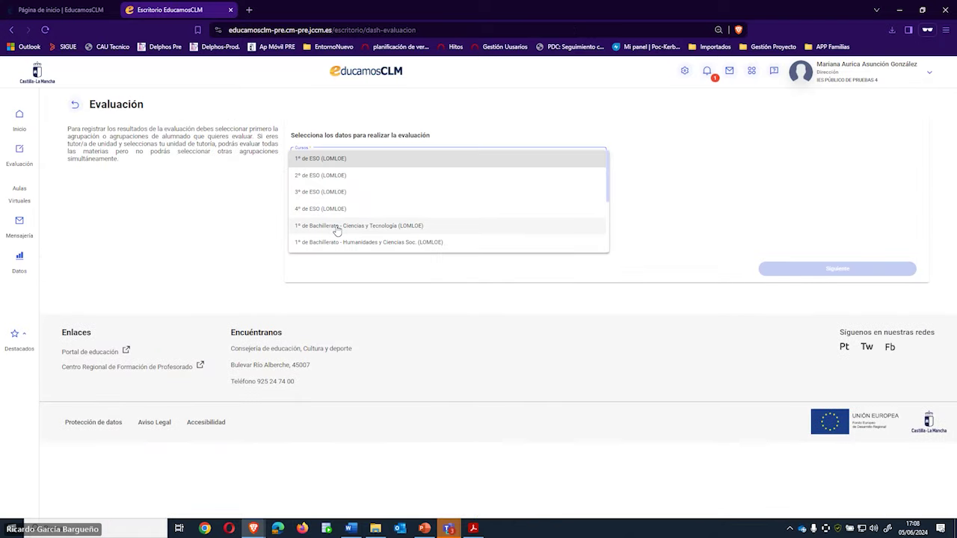
pyautogui.click(335, 227)
pyautogui.click(323, 187)
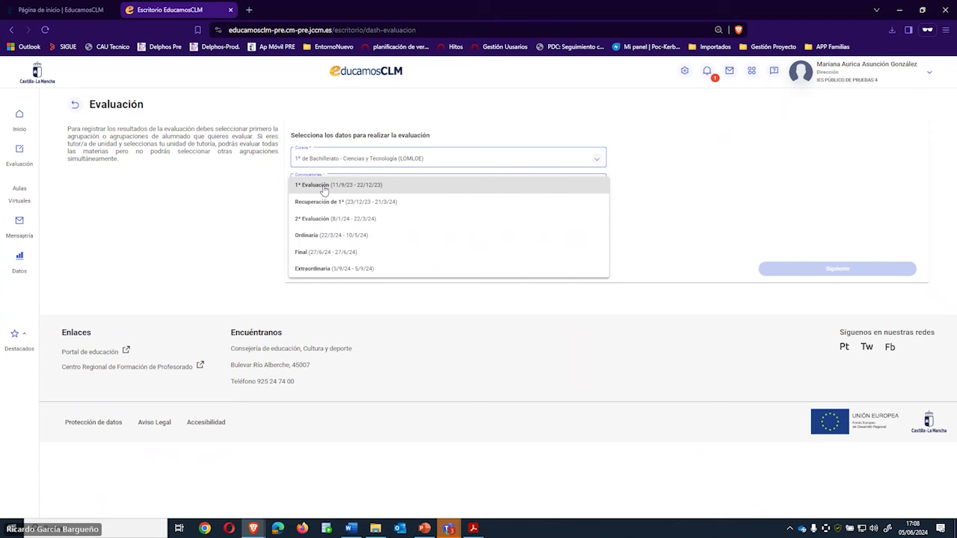
pyautogui.click(317, 235)
pyautogui.click(325, 230)
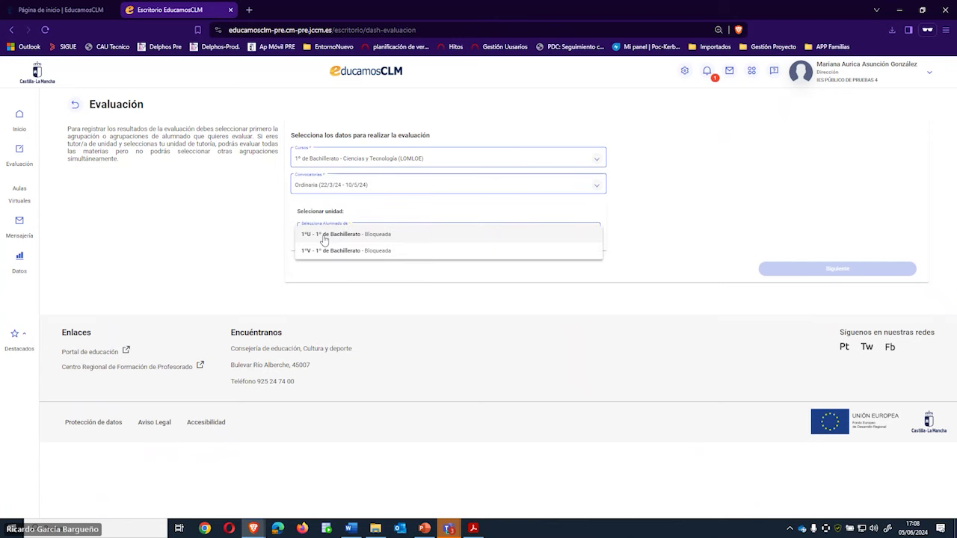
pyautogui.click(324, 237)
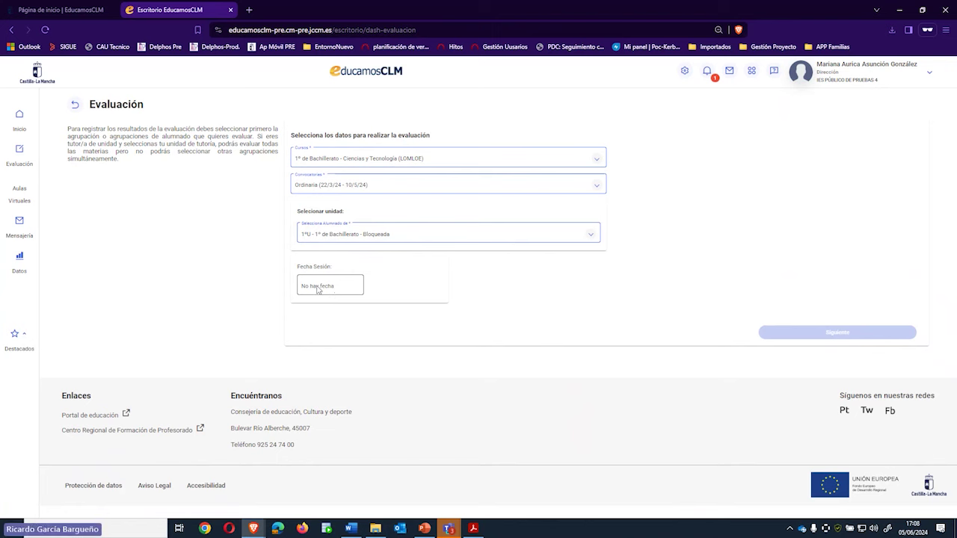
# Try unit 1ºV for the 1º de Bachillerato Ordinaria convocatoria.
pyautogui.click(339, 235)
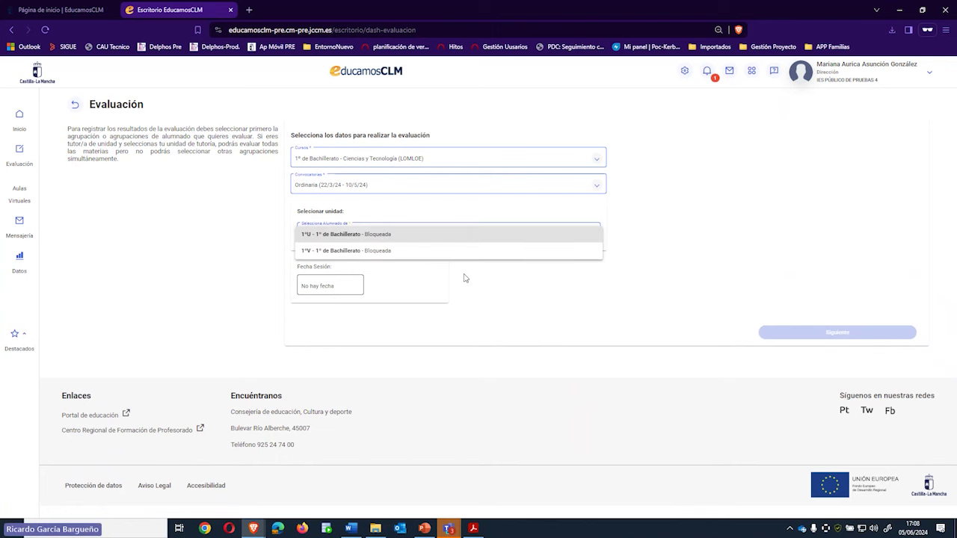
pyautogui.click(418, 268)
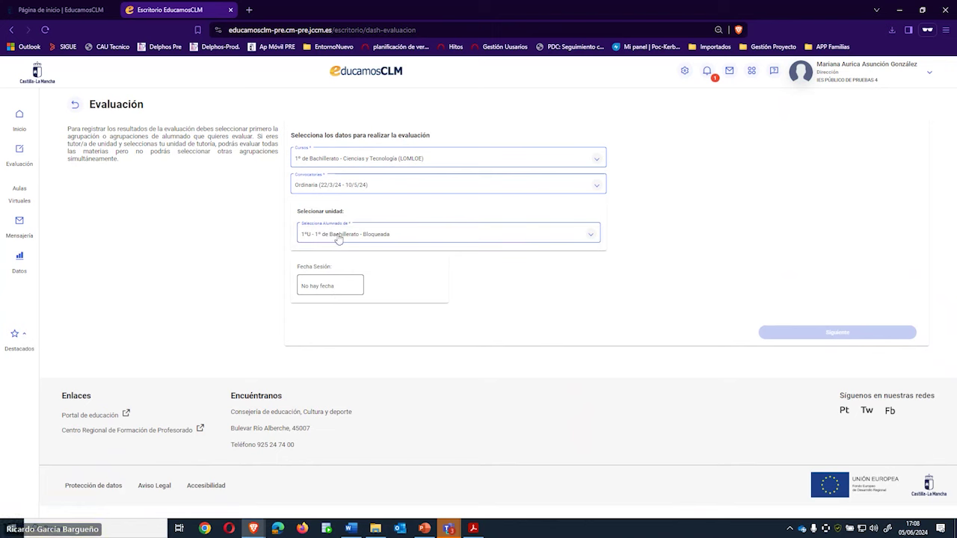
pyautogui.click(335, 235)
pyautogui.click(341, 252)
# Try the Extraordinaria (5/9/24 - 5/9/24) convocatoria with unit 1ºU of 1º de Bachillerato.
pyautogui.click(330, 187)
pyautogui.click(316, 218)
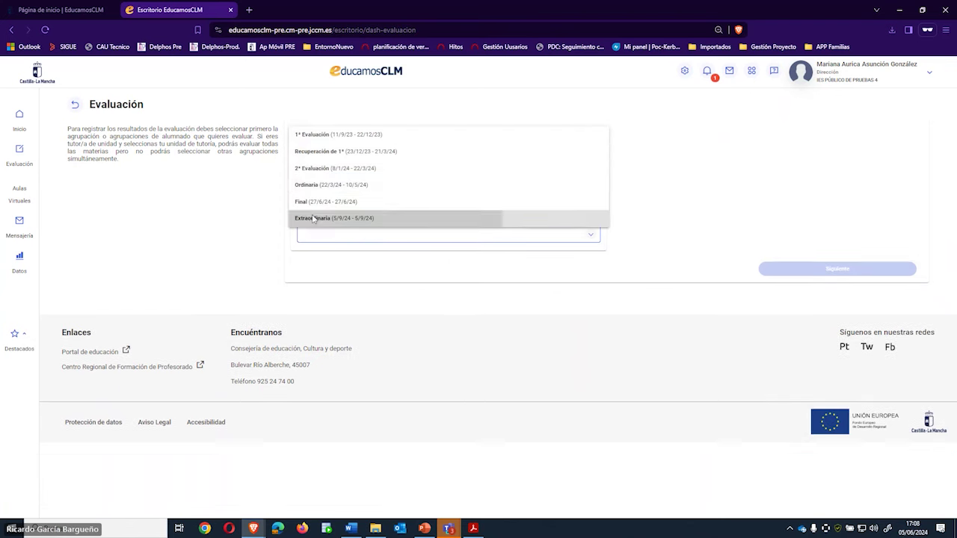
pyautogui.click(338, 234)
pyautogui.click(327, 237)
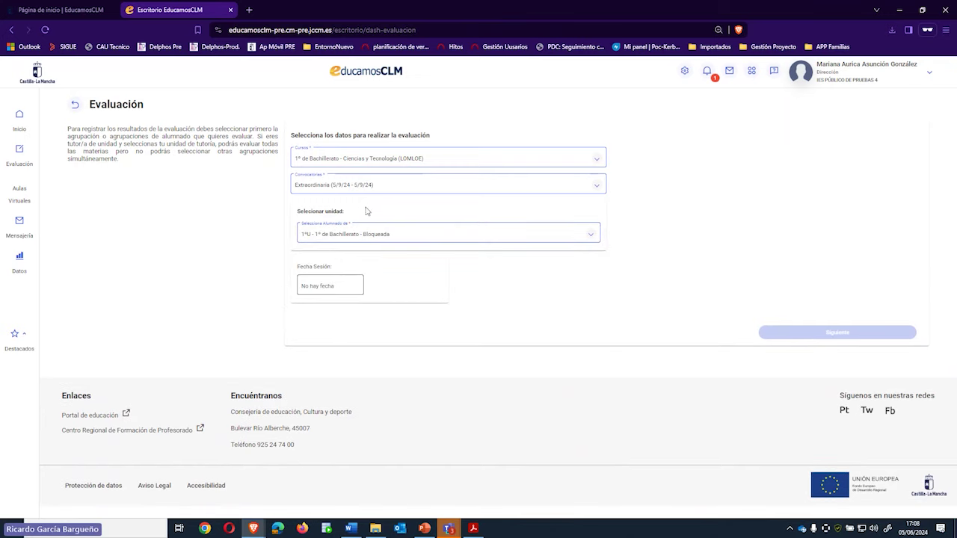
# Change the course to 1º de ESO (LOMLOE) and select the Final (27/6/24 - 27/6/24) convocatoria with unit 1ºU.
pyautogui.click(358, 159)
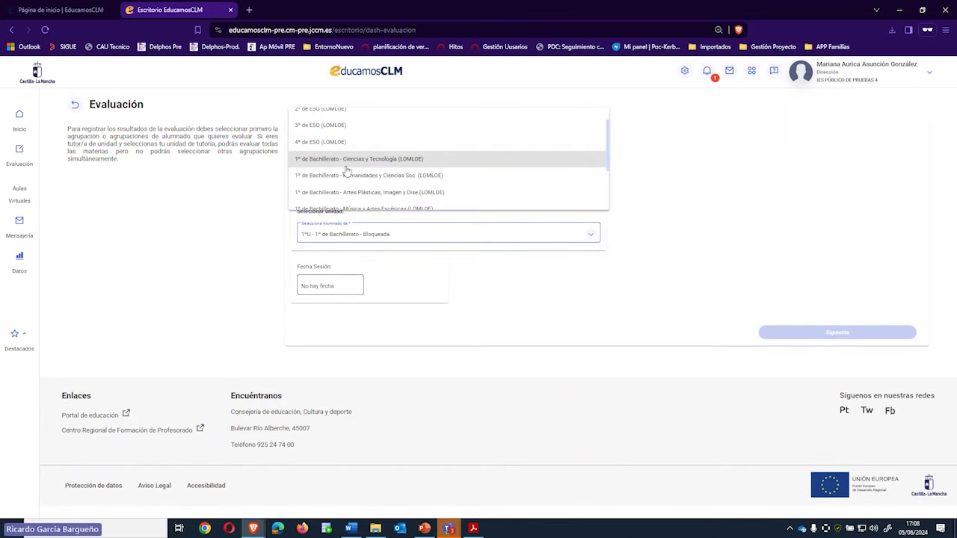
pyautogui.click(314, 118)
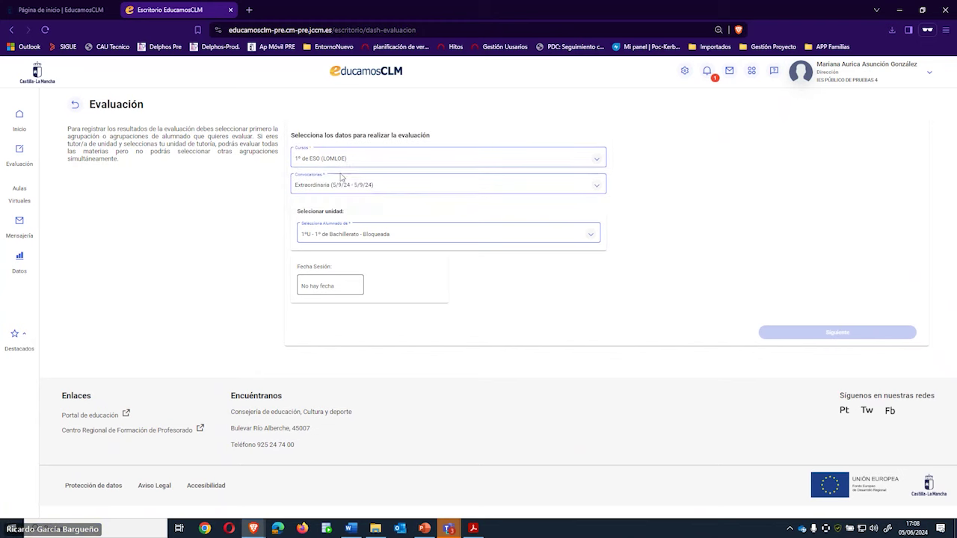
pyautogui.click(331, 238)
pyautogui.click(324, 235)
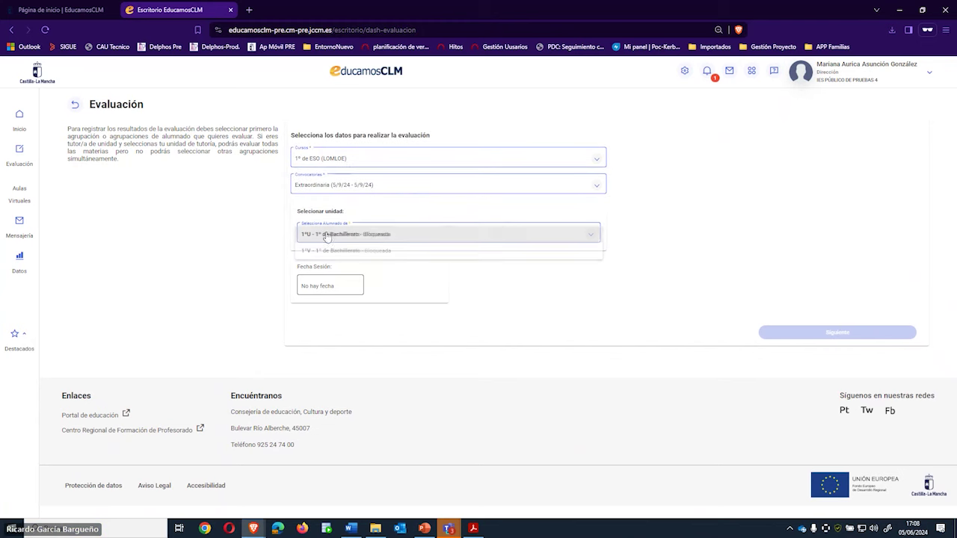
pyautogui.click(323, 187)
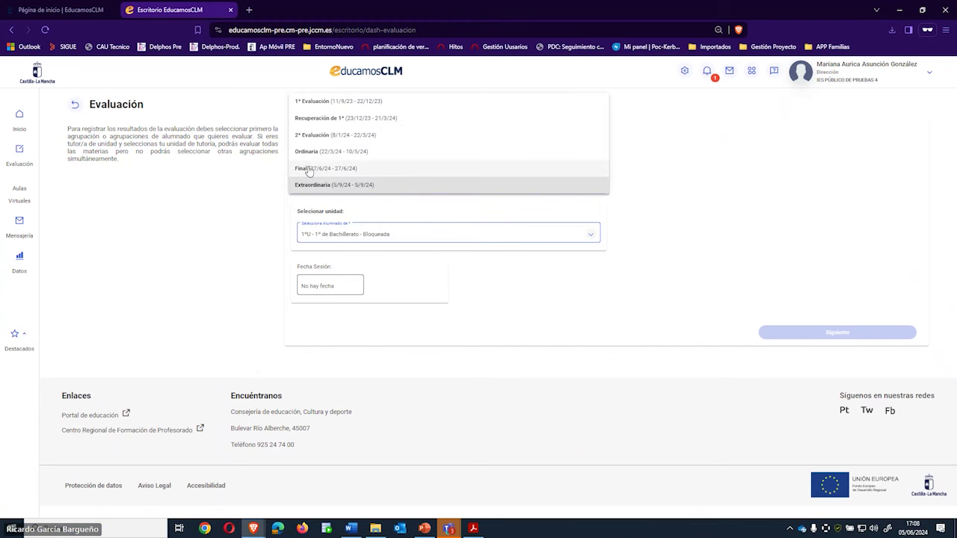
pyautogui.click(307, 168)
pyautogui.click(327, 235)
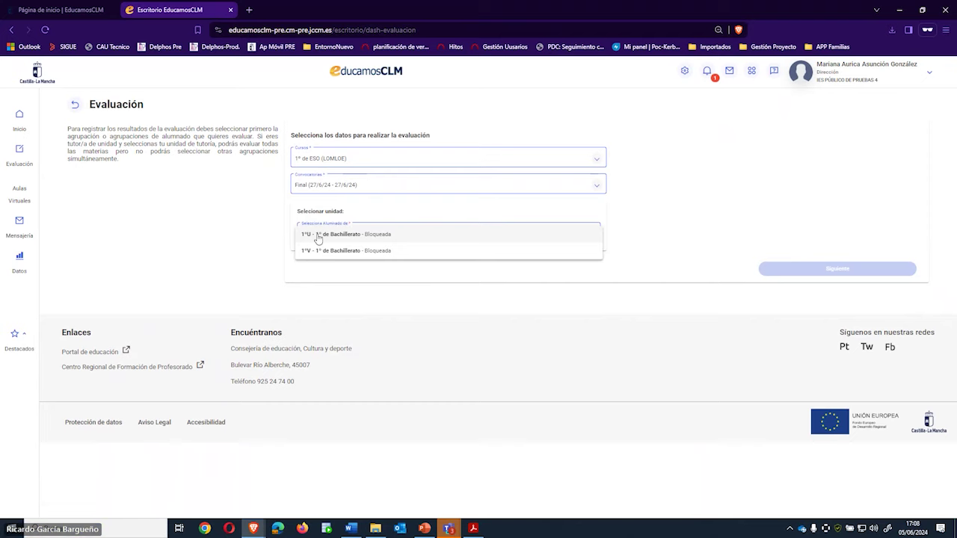
pyautogui.click(317, 235)
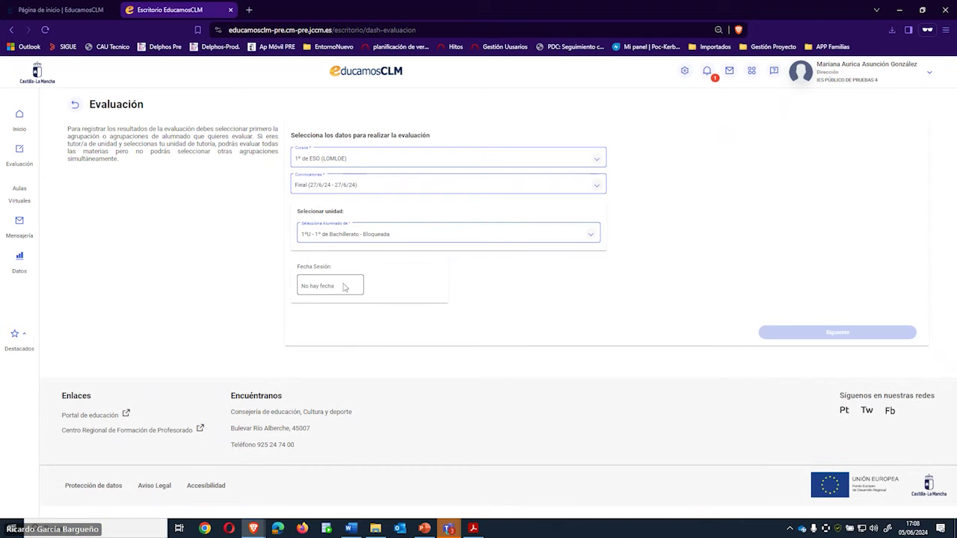
# Try units 1ºV and 1ºU for the 1º de ESO Final convocatoria, looking for a session date.
pyautogui.click(355, 237)
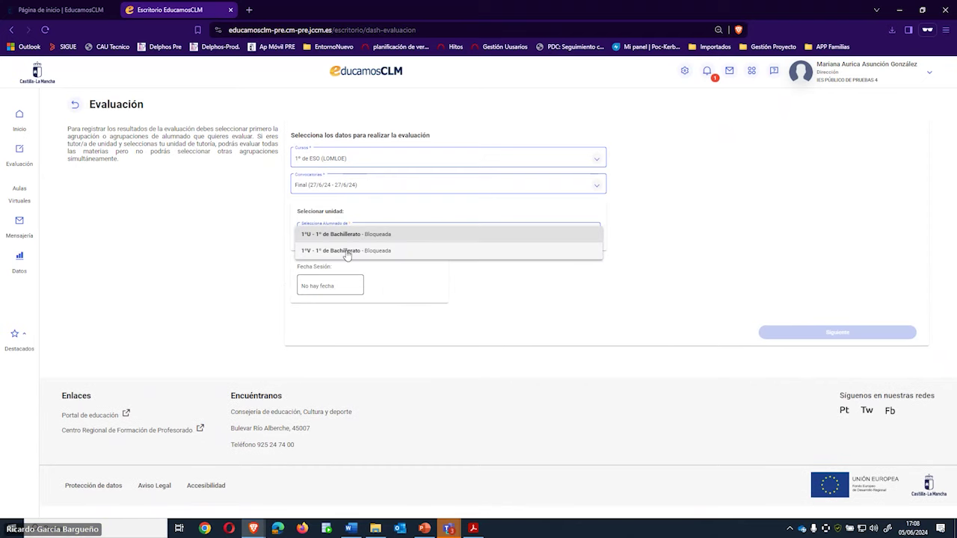
pyautogui.click(366, 236)
pyautogui.click(363, 235)
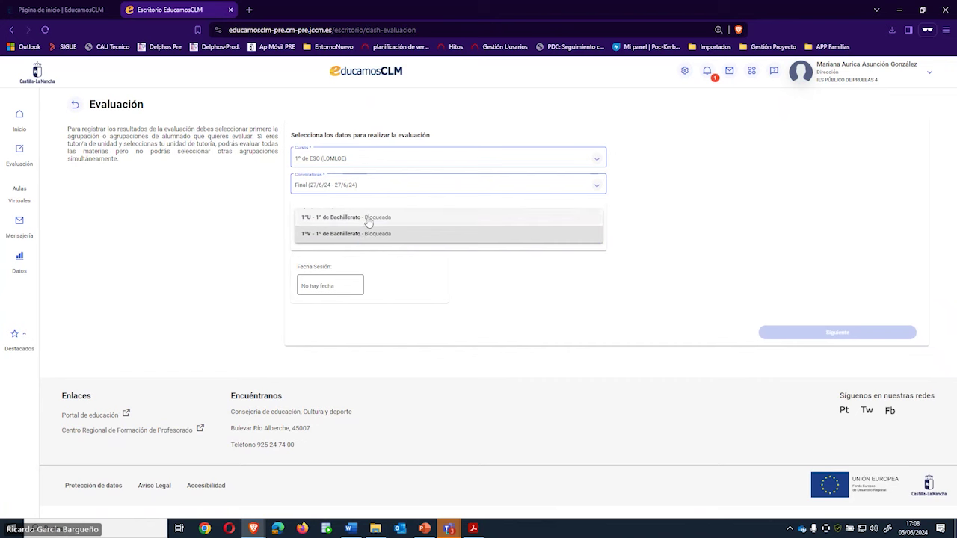
pyautogui.click(369, 218)
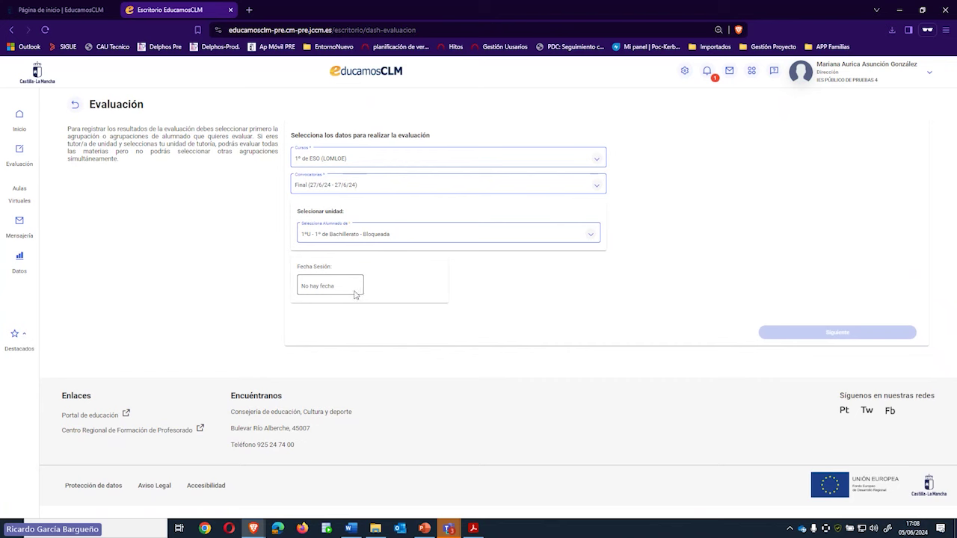
pyautogui.click(333, 160)
pyautogui.click(333, 161)
pyautogui.click(316, 241)
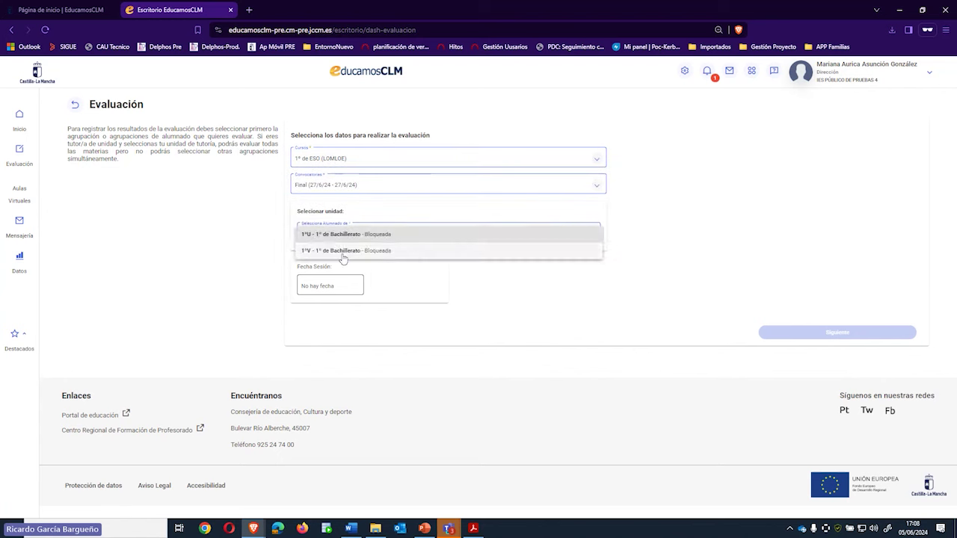
pyautogui.click(342, 256)
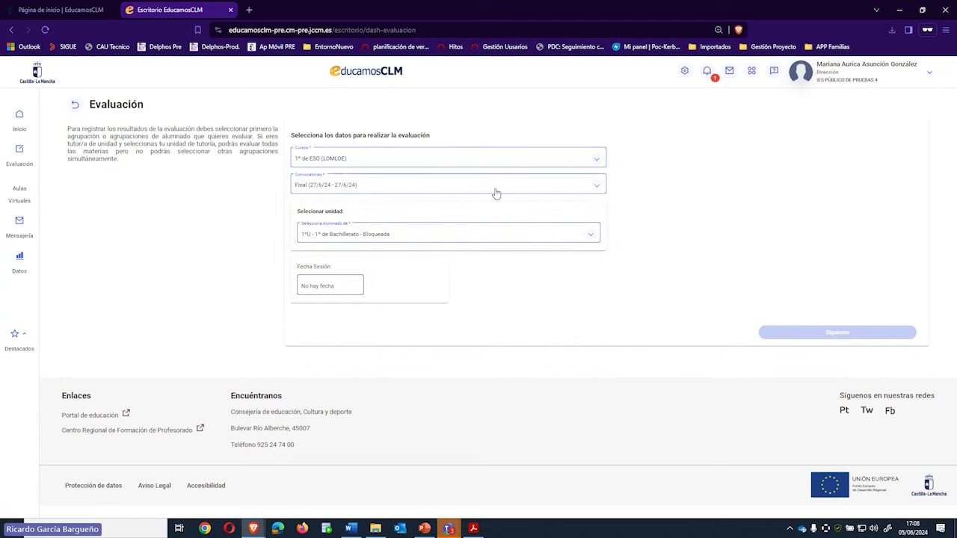
pyautogui.click(328, 238)
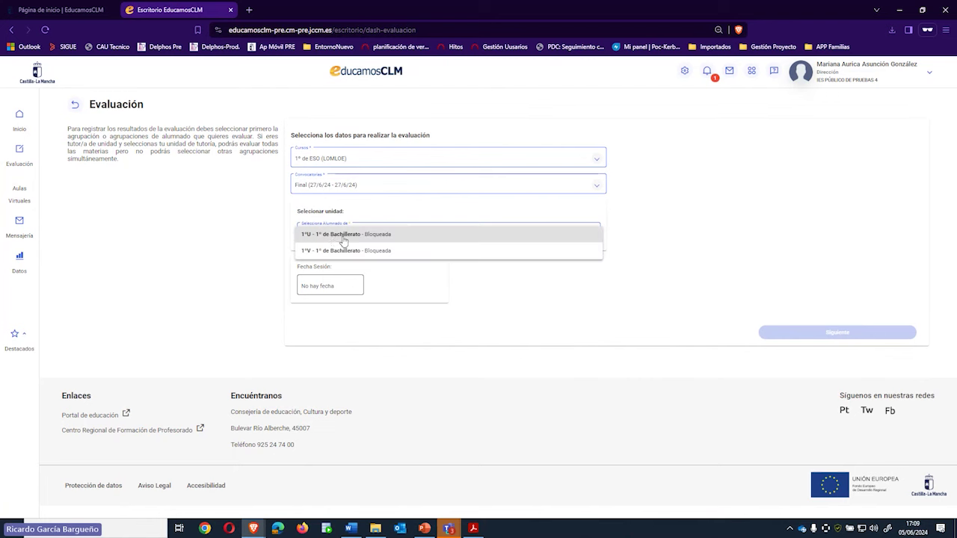
pyautogui.click(327, 160)
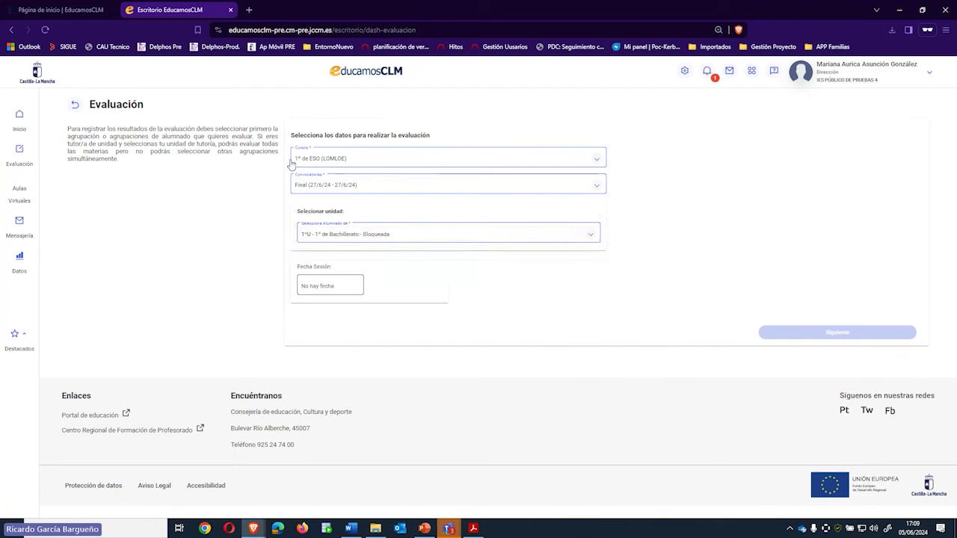
# Try to reopen Convocatorias de evaluación from the home desktop to reload the evaluation selection.
pyautogui.click(22, 154)
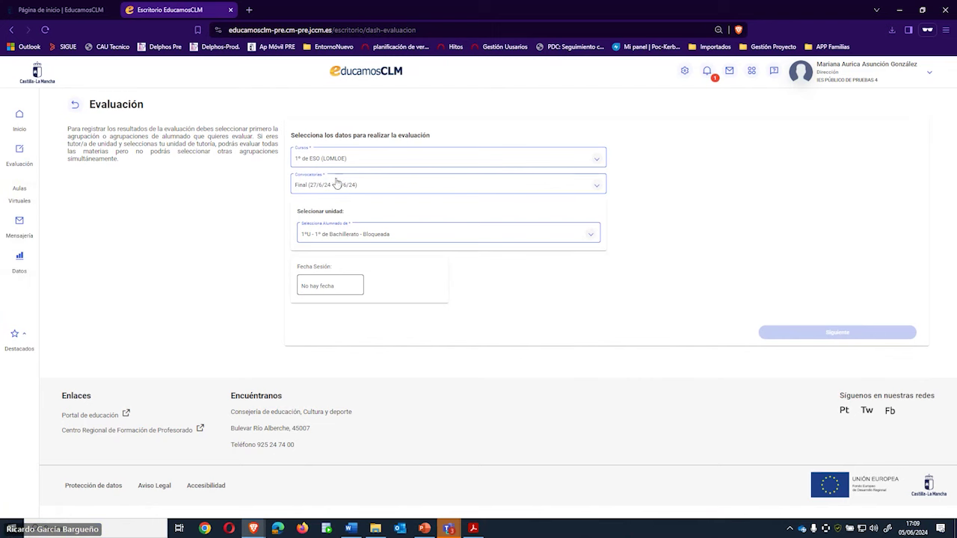
pyautogui.click(24, 133)
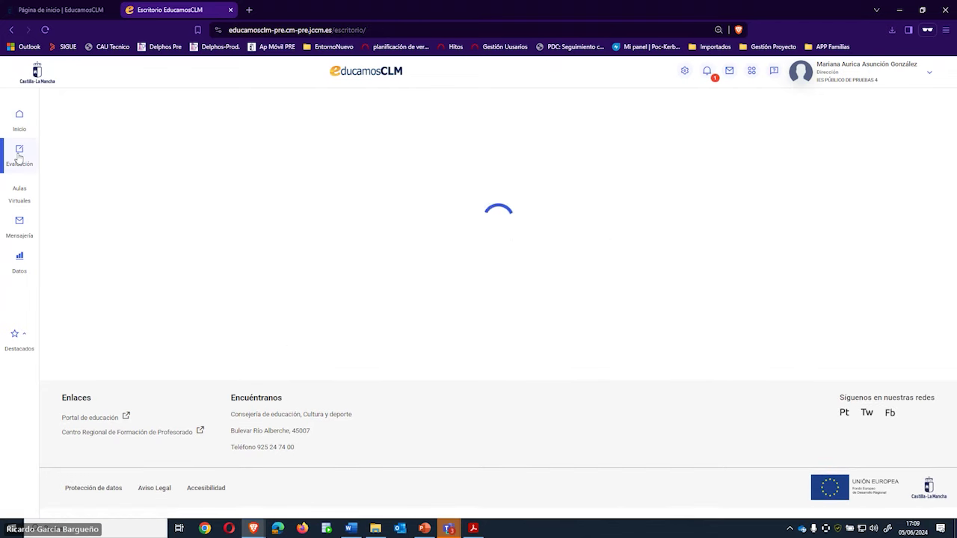
pyautogui.moveTo(20, 156)
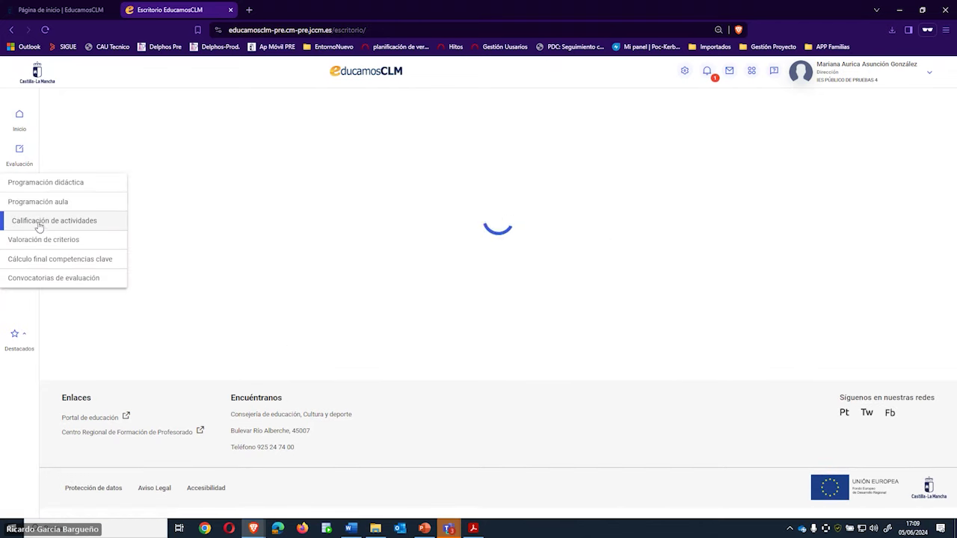
pyautogui.click(53, 278)
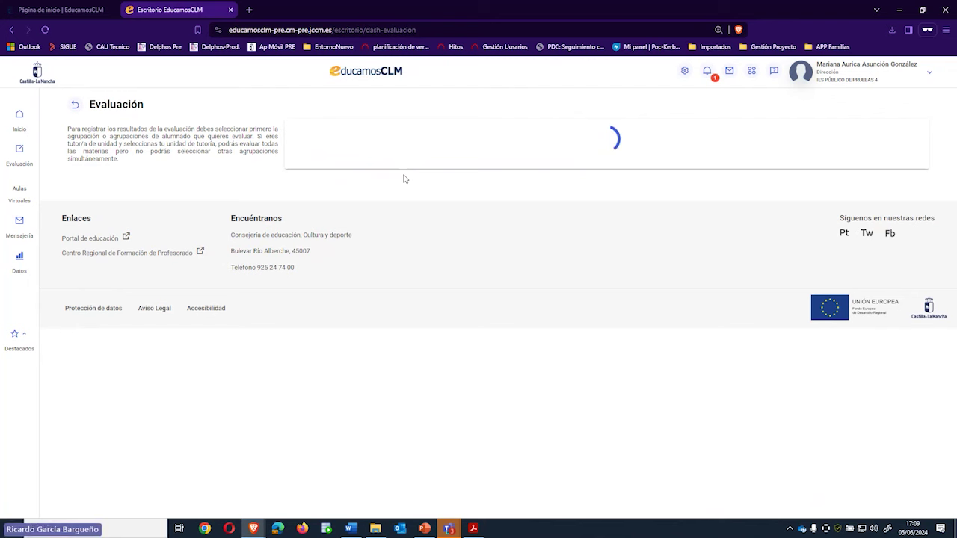
# Reload the desktop from the application panel and switch to the Dirección profile at IES PÚBLICO DE PRUEBAS 4.
pyautogui.click(749, 77)
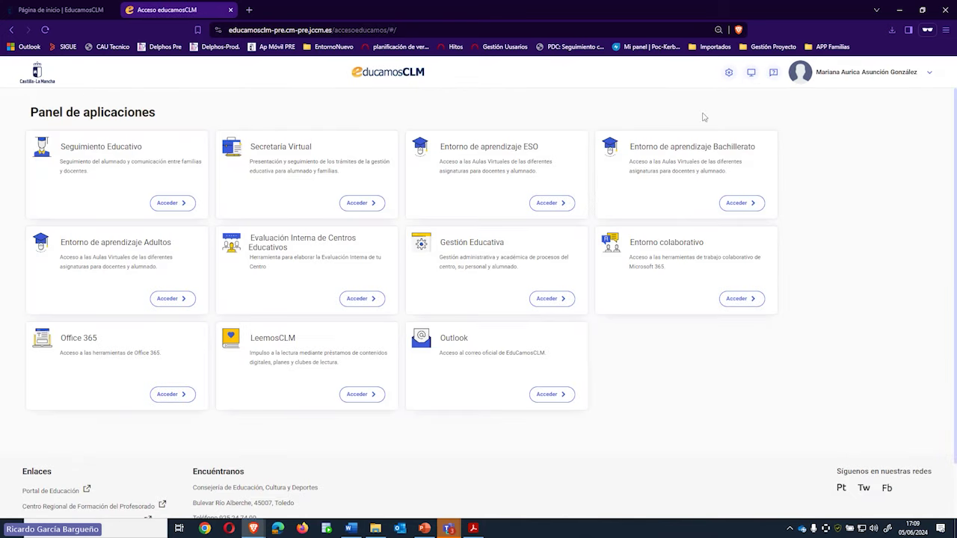
pyautogui.click(751, 72)
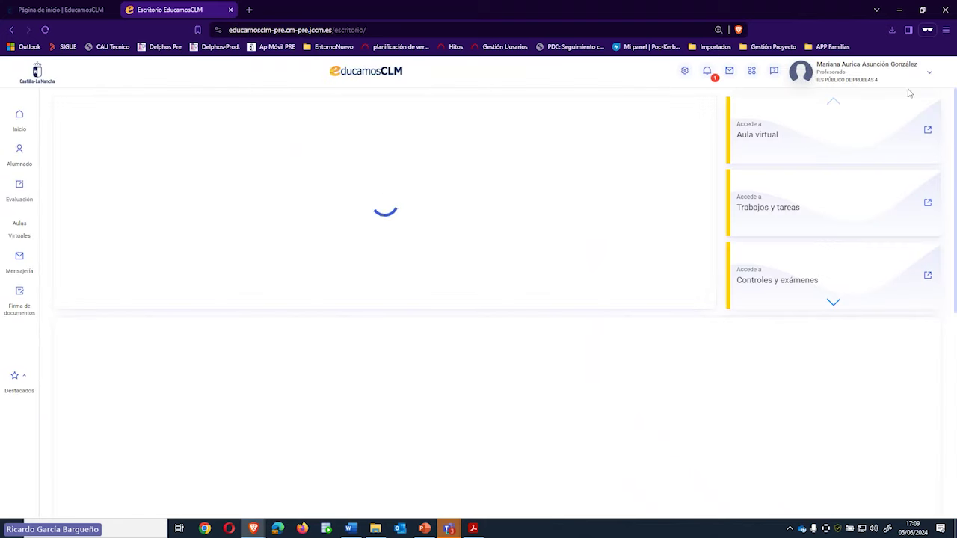
pyautogui.click(930, 75)
pyautogui.click(911, 109)
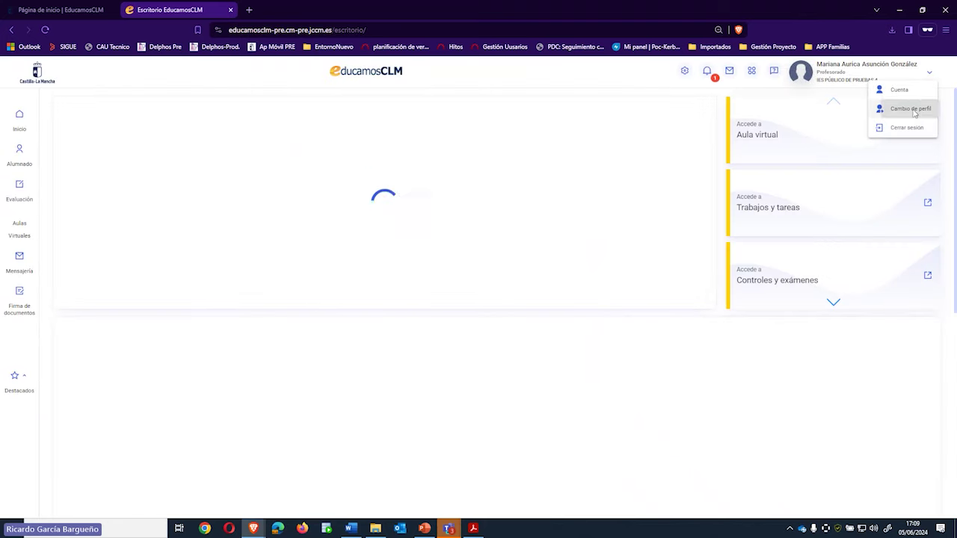
pyautogui.click(684, 166)
pyautogui.click(647, 201)
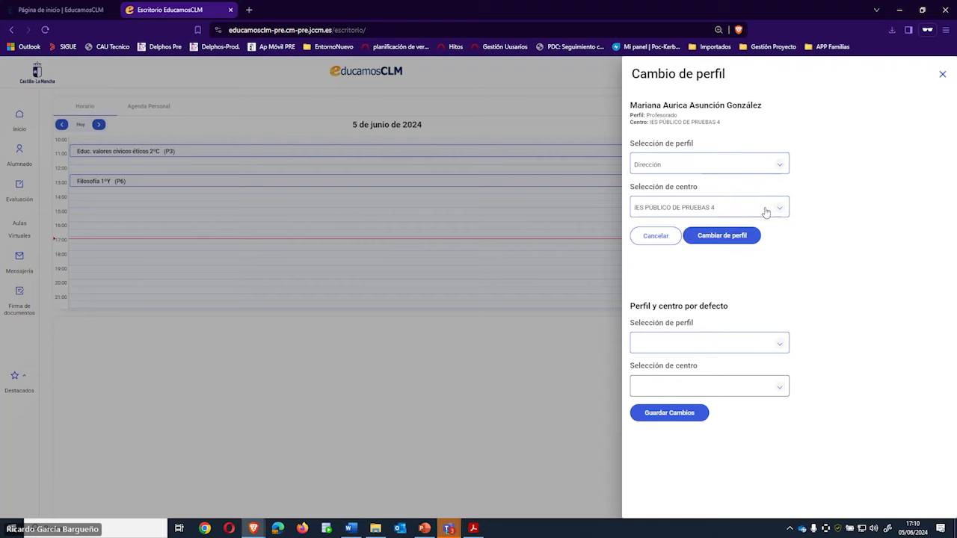
pyautogui.click(722, 234)
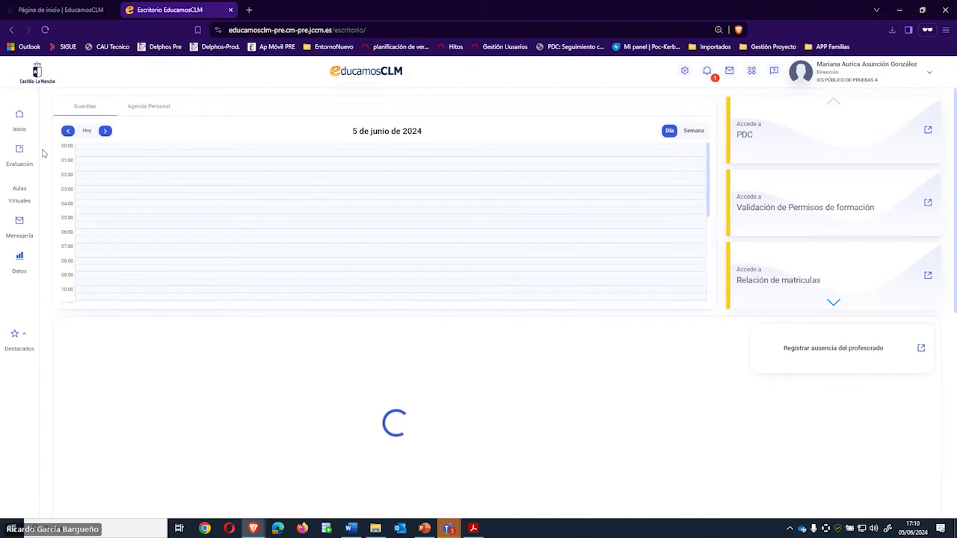
# Open Convocatorias de evaluación and select the Final (27/6/24 - 27/6/24) convocatoria and unit 1ºA of 1º de ESO.
pyautogui.click(19, 153)
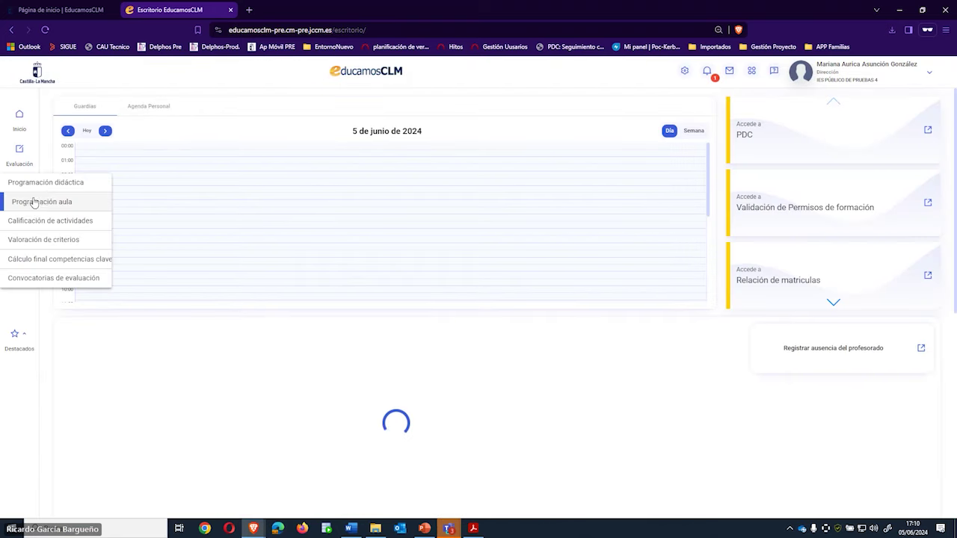
pyautogui.click(42, 277)
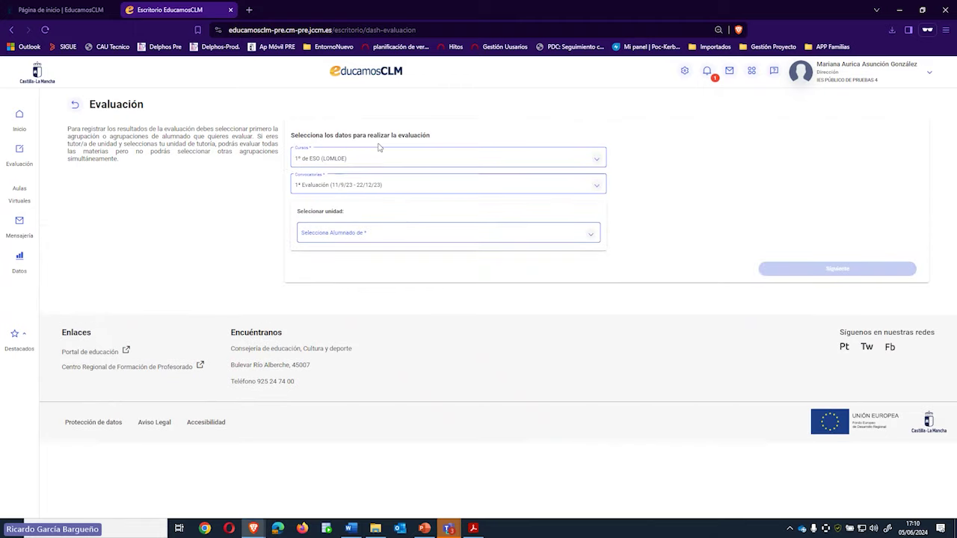
pyautogui.click(318, 189)
pyautogui.click(310, 252)
pyautogui.click(331, 231)
pyautogui.click(322, 236)
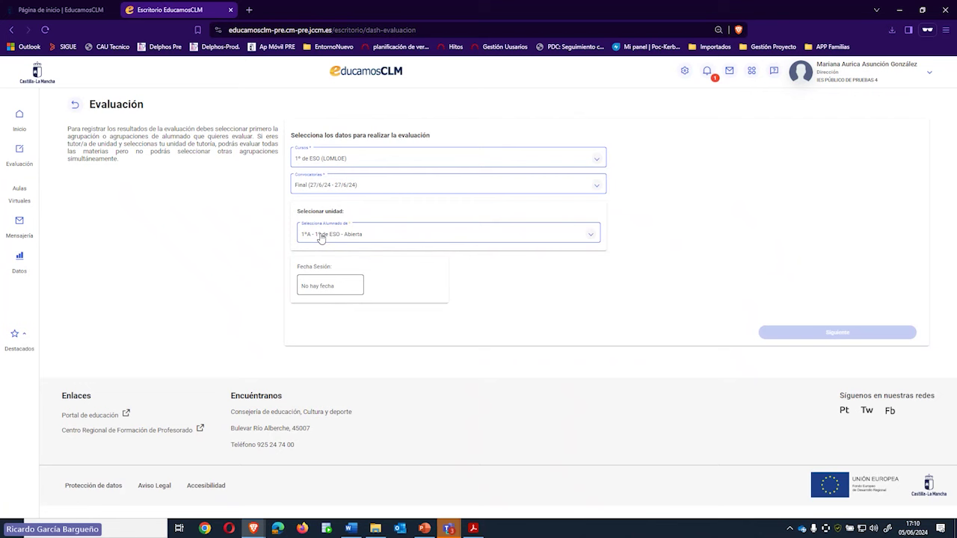
# Choose the 06/06/2024 session, open the evaluation of unit 1ºA and accept the important notice.
pyautogui.click(349, 292)
pyautogui.click(346, 291)
pyautogui.click(815, 332)
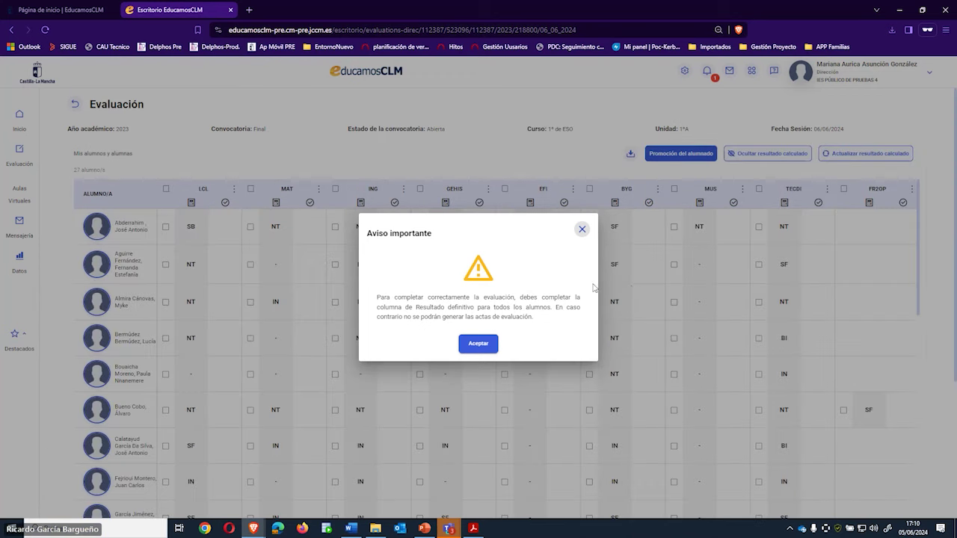
pyautogui.click(482, 346)
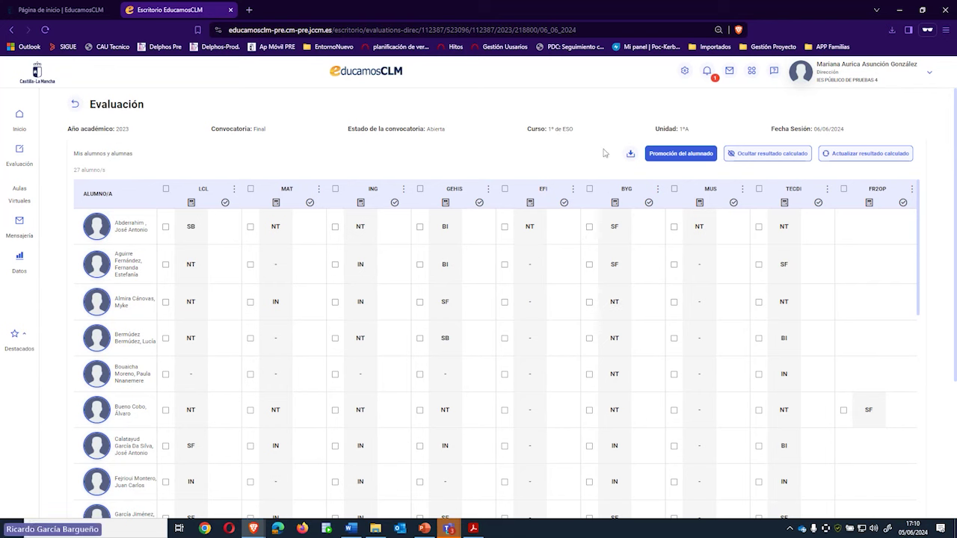
# Pass the calculated result to the final grade for the first student in LCL and MAT.
pyautogui.click(166, 227)
pyautogui.click(234, 189)
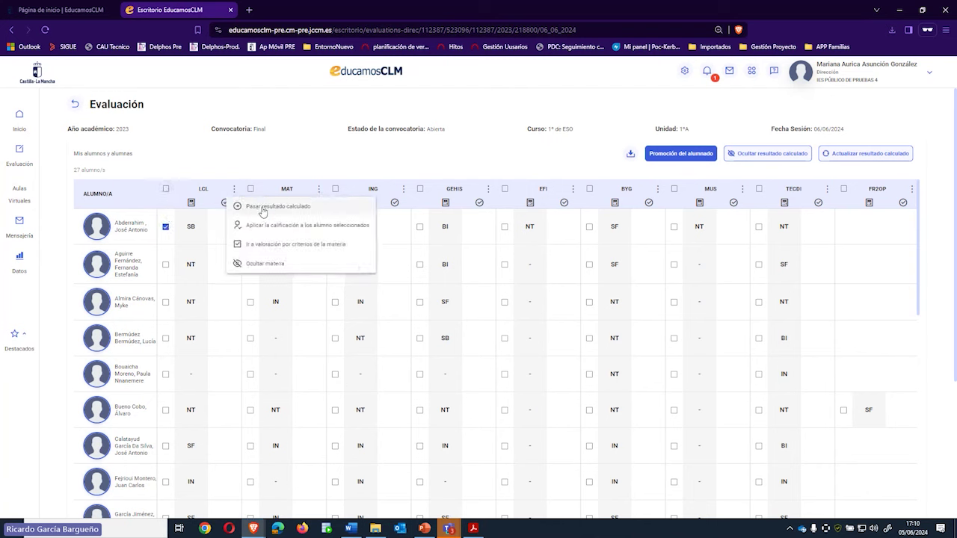
pyautogui.click(266, 209)
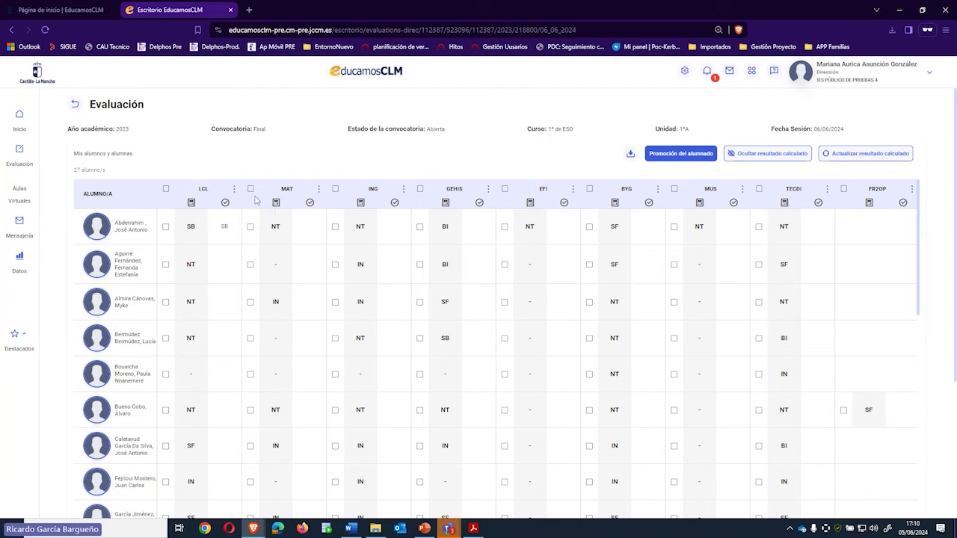
pyautogui.click(251, 227)
pyautogui.click(320, 190)
pyautogui.click(365, 208)
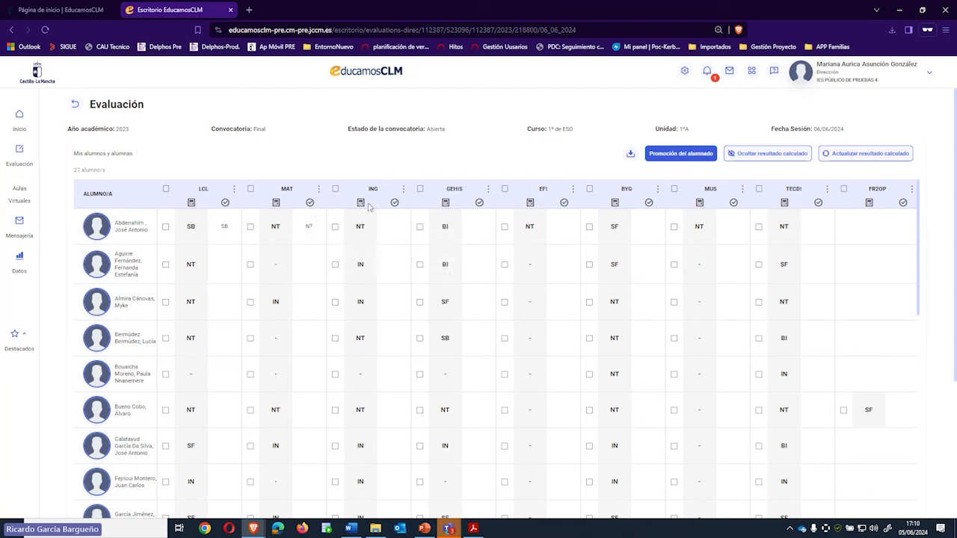
# Pass the calculated result to the final grade for the first student in ING and GEHIS.
pyautogui.click(335, 227)
pyautogui.click(403, 189)
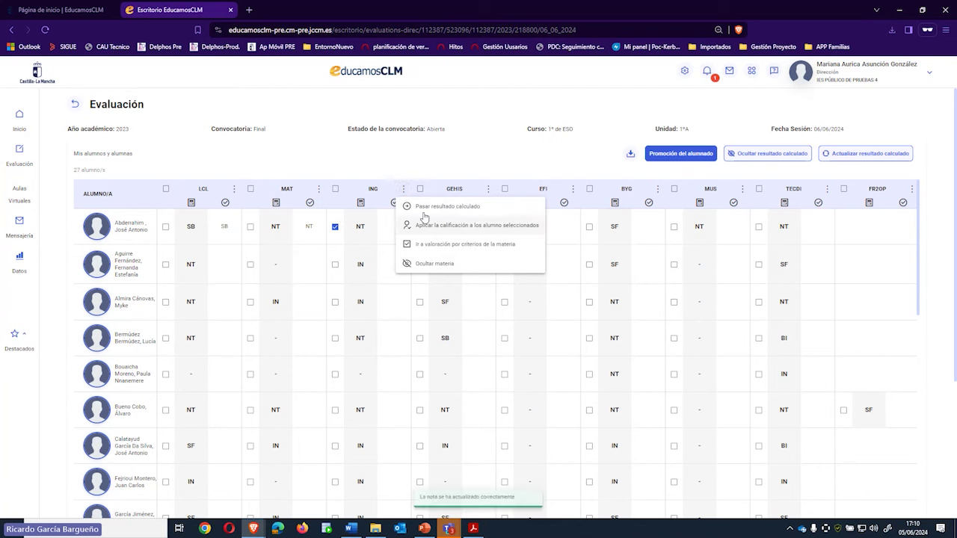
pyautogui.click(423, 211)
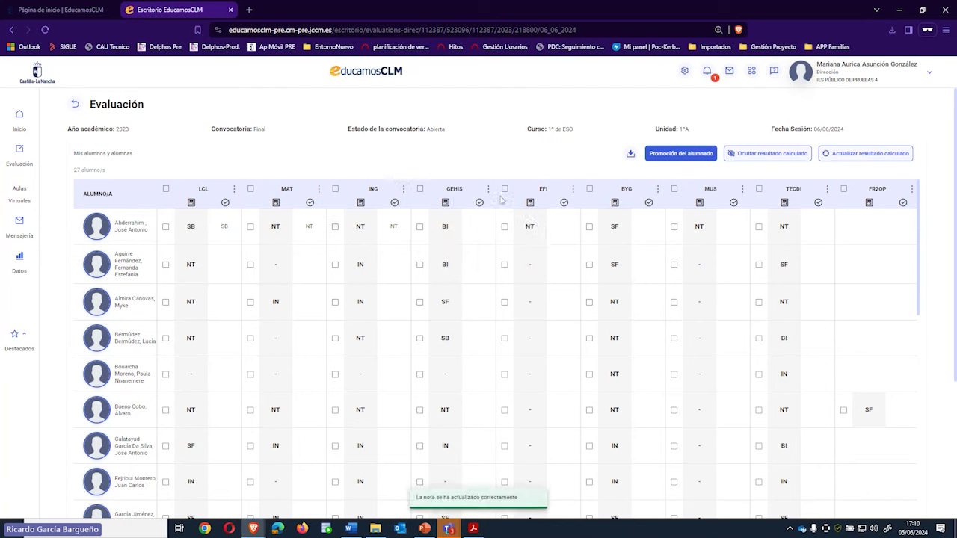
pyautogui.click(420, 226)
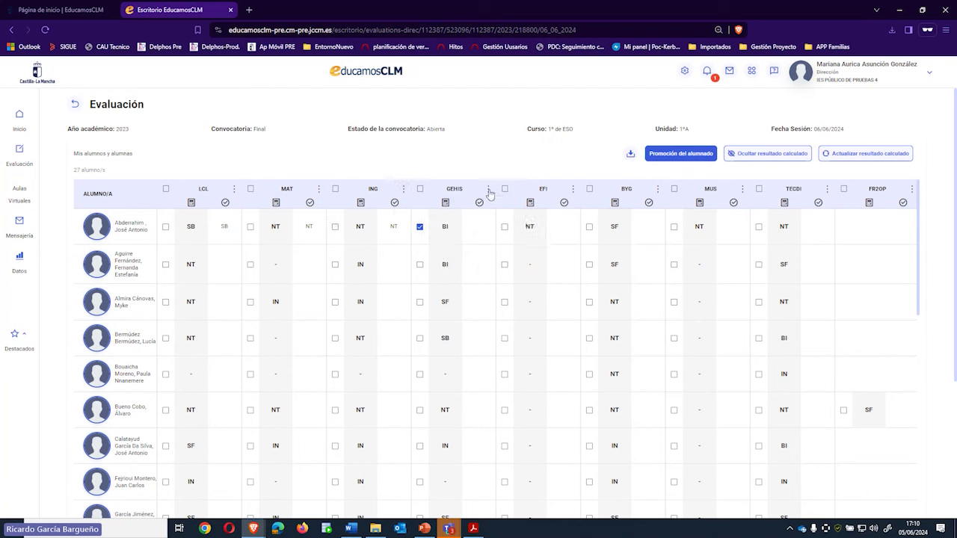
pyautogui.click(488, 192)
pyautogui.click(513, 210)
pyautogui.click(394, 201)
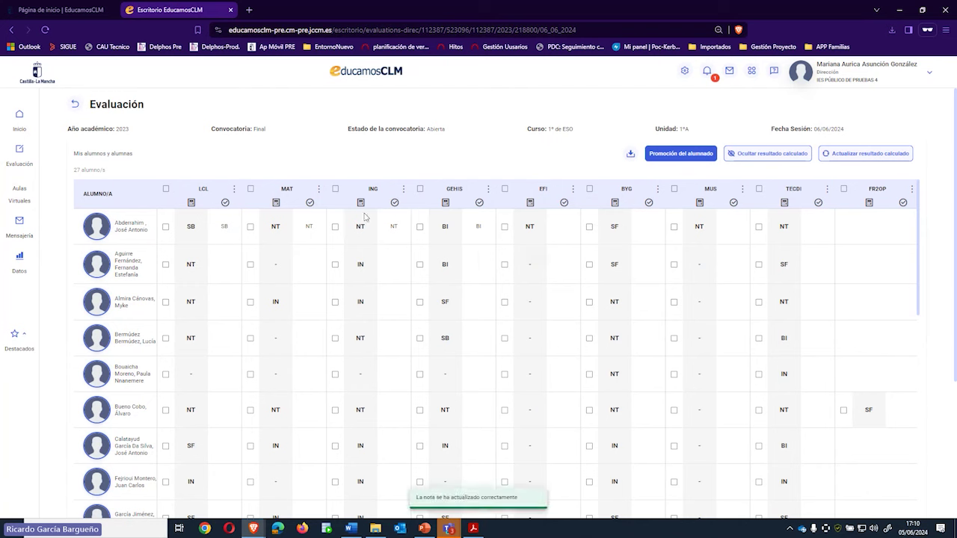
# Pass the calculated result to the final grade for the first student in EFI, BYG and MUS.
pyautogui.click(505, 190)
pyautogui.click(504, 189)
pyautogui.click(505, 227)
pyautogui.click(573, 190)
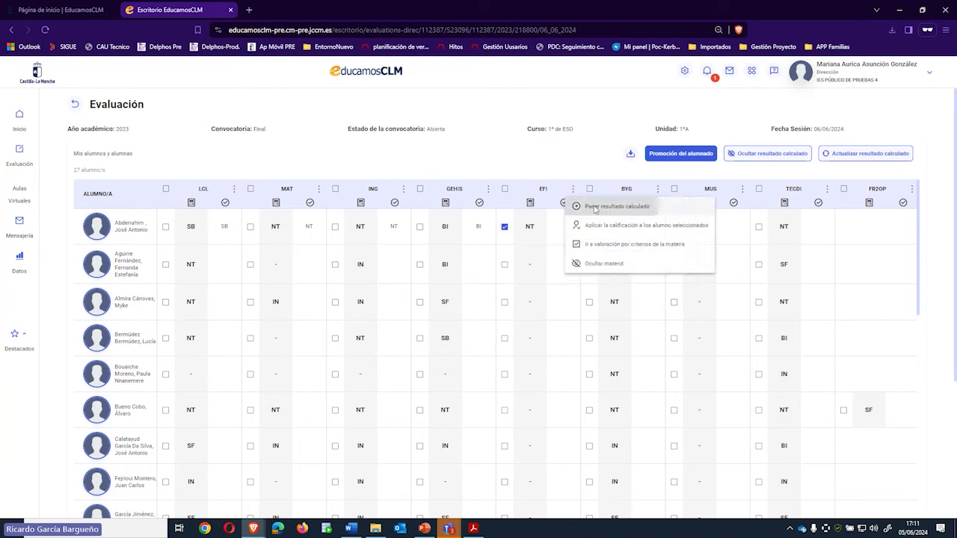
pyautogui.click(587, 204)
pyautogui.click(589, 226)
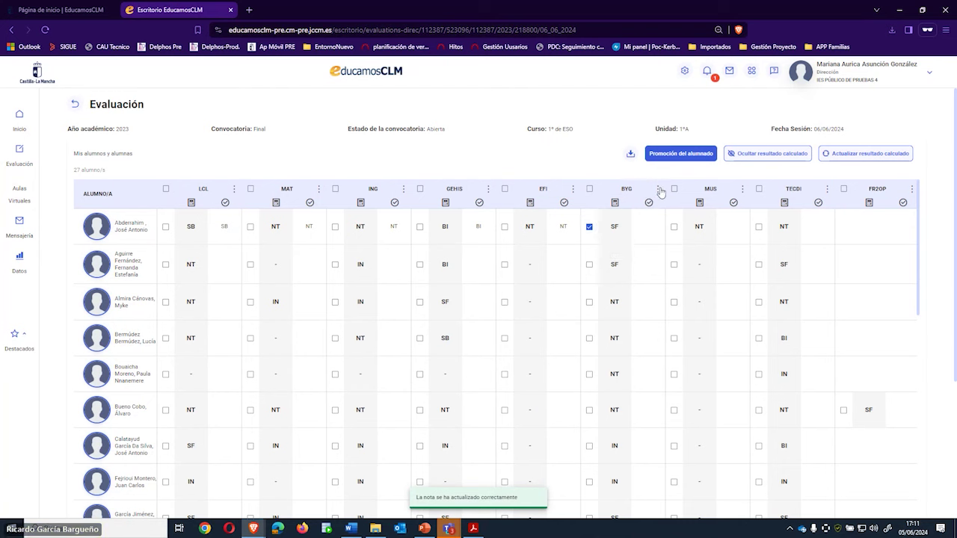
pyautogui.click(657, 189)
pyautogui.click(668, 206)
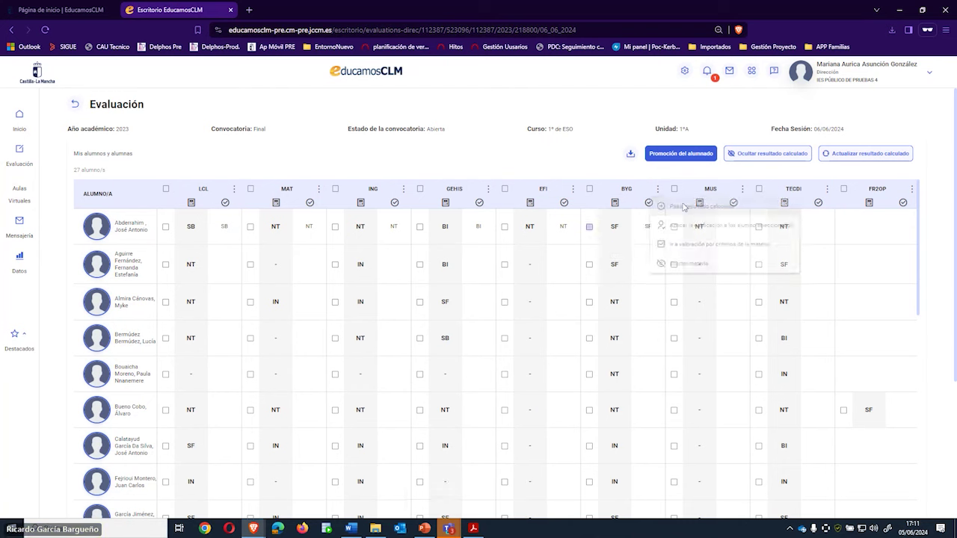
pyautogui.click(742, 189)
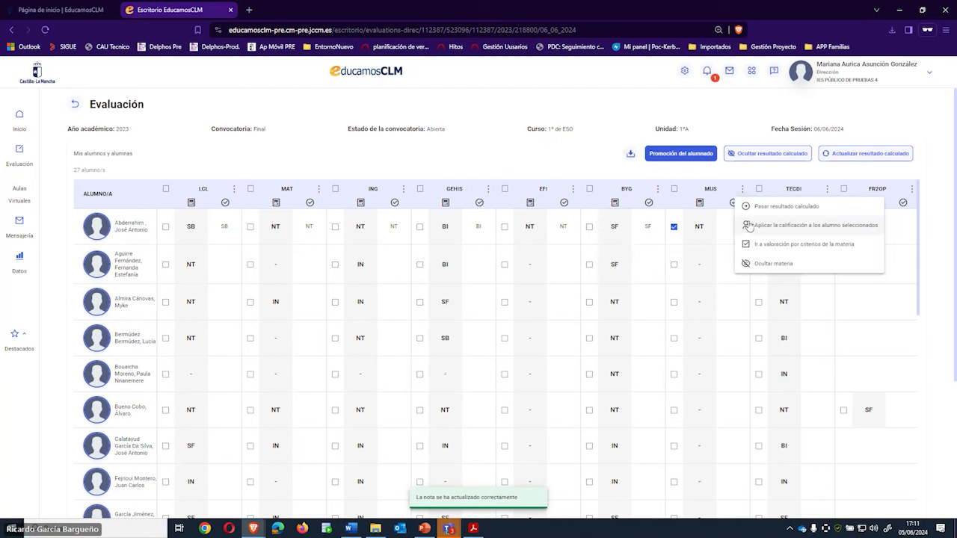
pyautogui.click(756, 208)
# Pass the calculated result to the final grade for the second student in BYG.
pyautogui.scroll(-4, 610, 460)
pyautogui.scroll(-6, 610, 459)
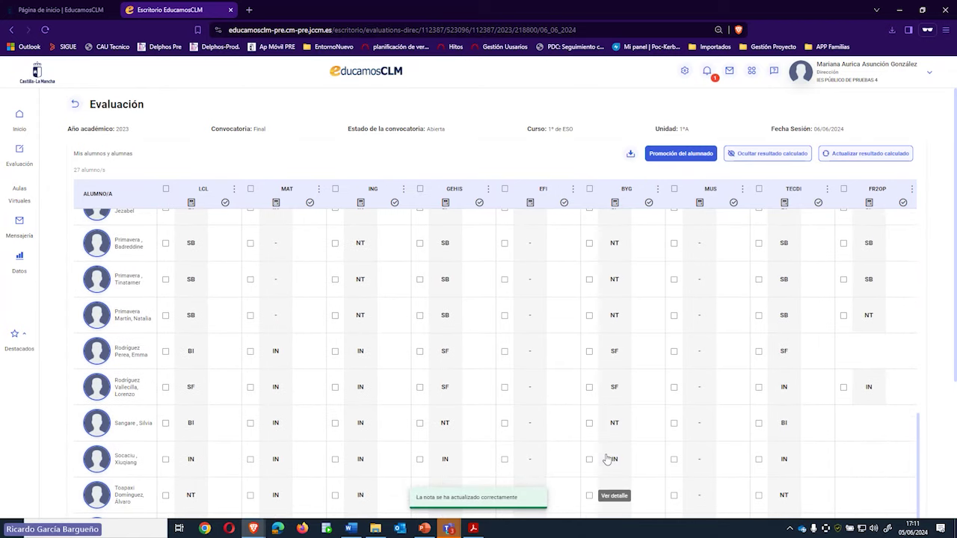
pyautogui.scroll(-4, 815, 400)
pyautogui.moveTo(693, 403); pyautogui.dragTo(917, 405)
pyautogui.scroll(5, 741, 310)
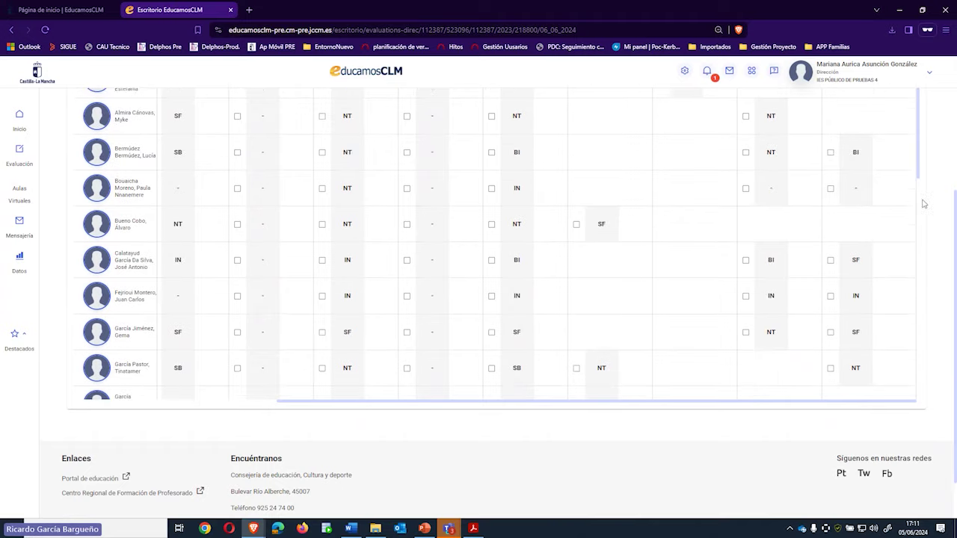
pyautogui.scroll(5, 927, 200)
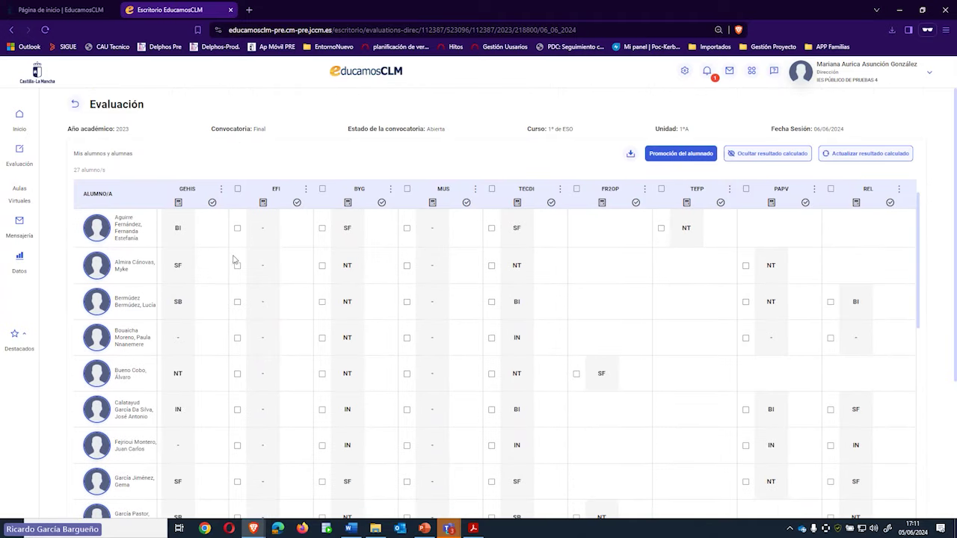
pyautogui.click(323, 228)
pyautogui.click(390, 189)
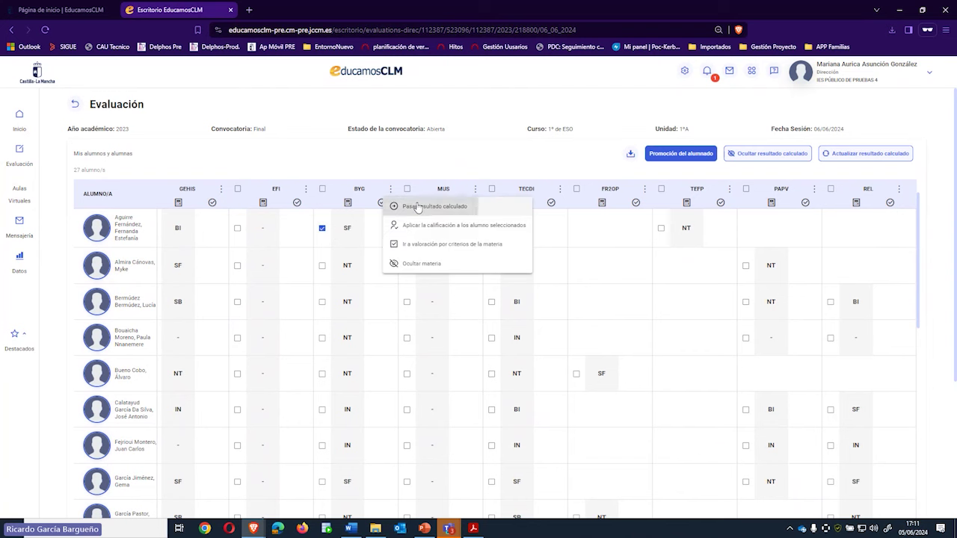
pyautogui.click(441, 206)
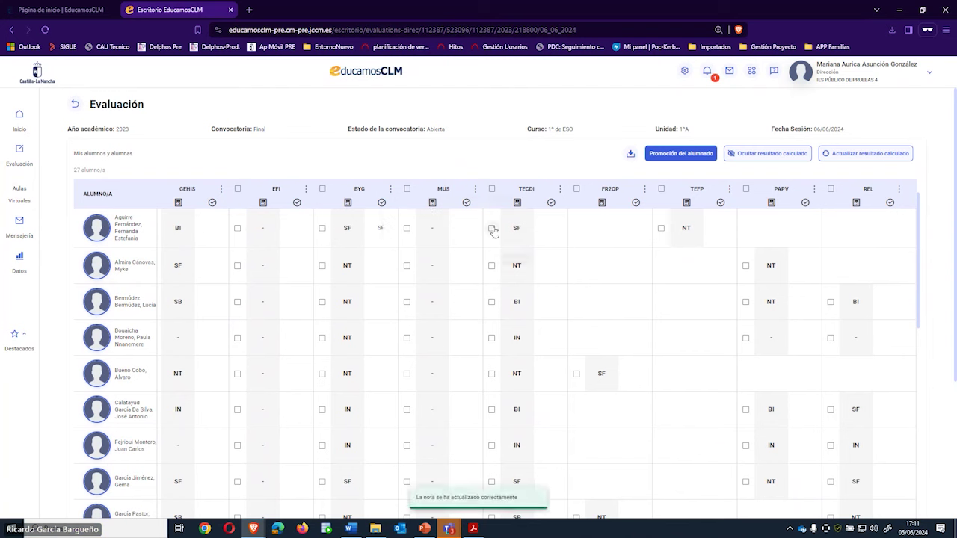
# Pass the calculated result to the final grade for the second student in TECDI and TEFP.
pyautogui.click(491, 229)
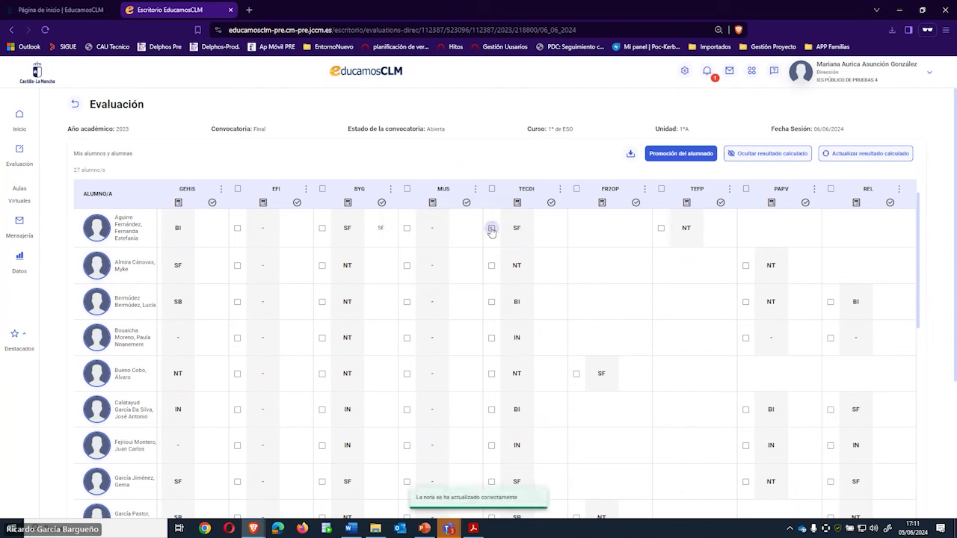
pyautogui.click(560, 189)
pyautogui.click(613, 207)
pyautogui.click(661, 228)
pyautogui.click(730, 189)
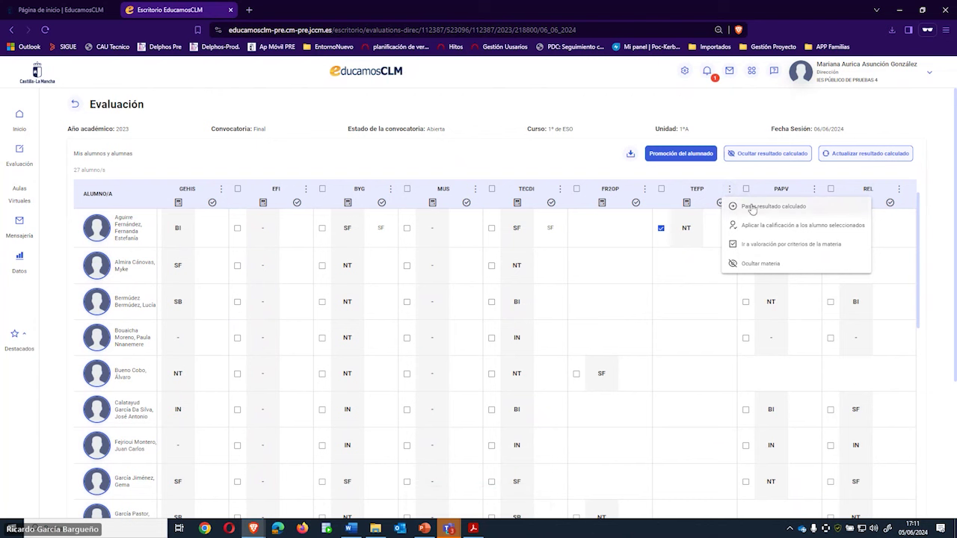
pyautogui.click(752, 207)
# Check the first student's status on the Promoción del alumnado page and return to the unit's grade table.
pyautogui.scroll(-7, 597, 479)
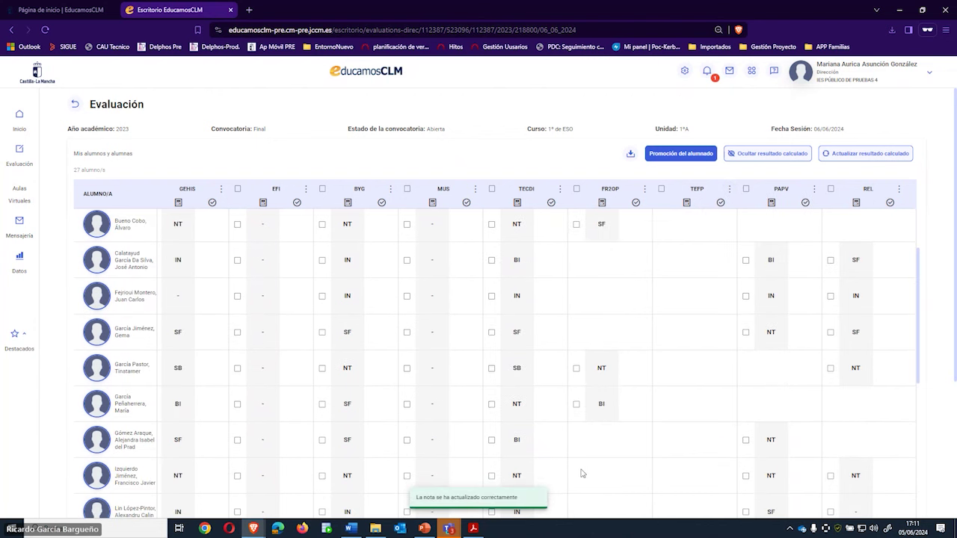
pyautogui.scroll(7, 605, 461)
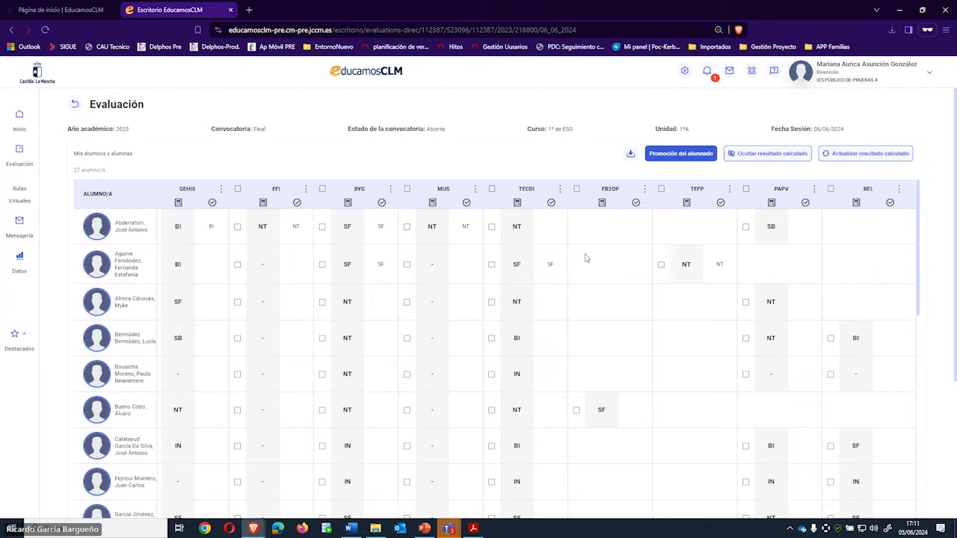
pyautogui.click(690, 154)
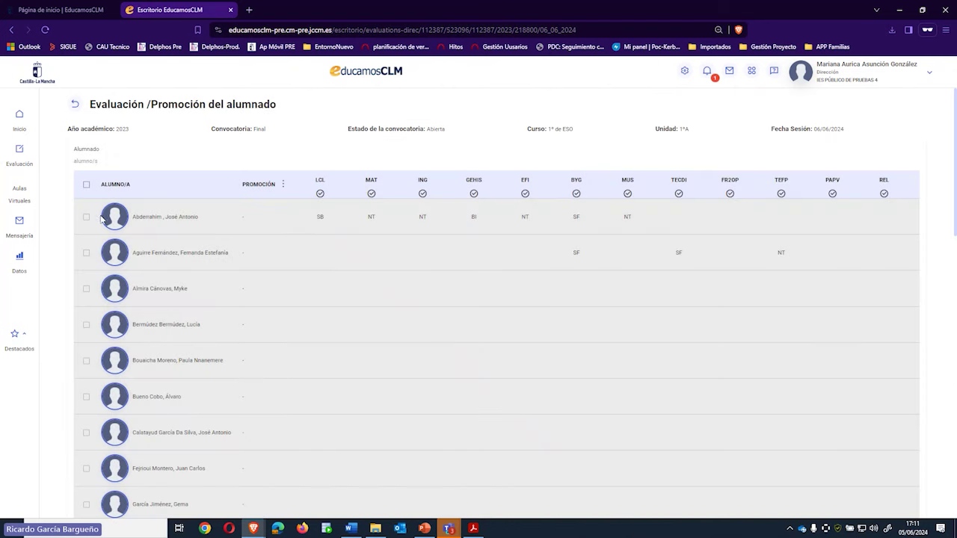
pyautogui.click(76, 109)
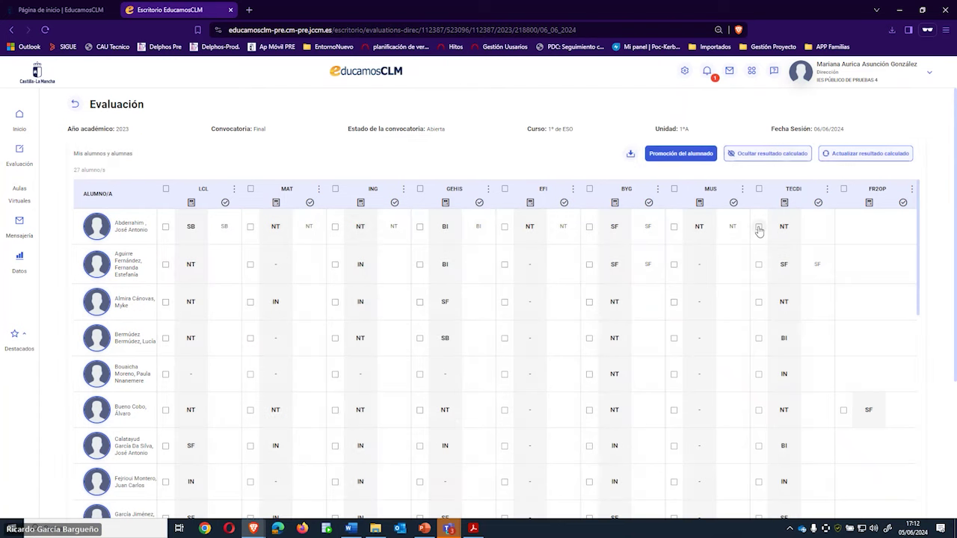
# Pass the calculated result to the final grade for the first student in TECDI.
pyautogui.click(759, 226)
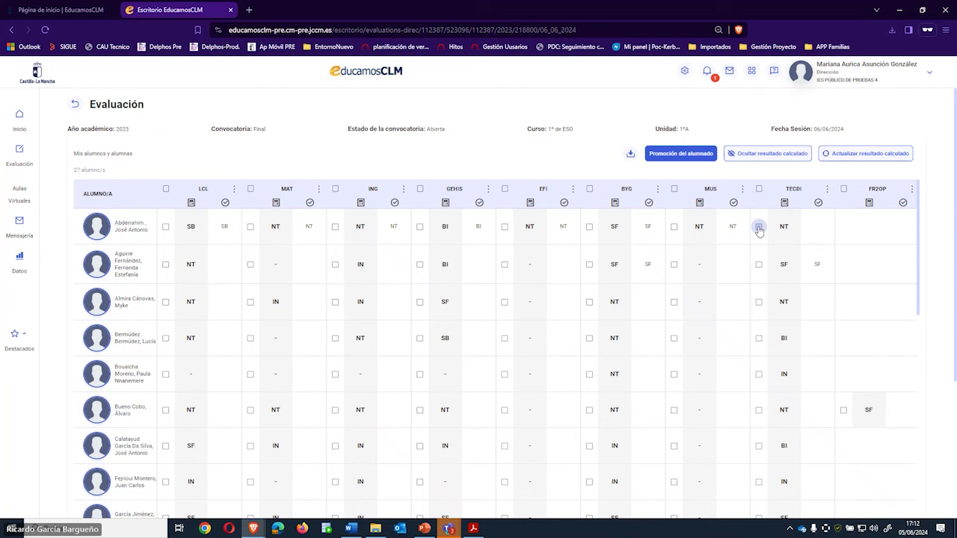
pyautogui.click(828, 190)
pyautogui.click(740, 206)
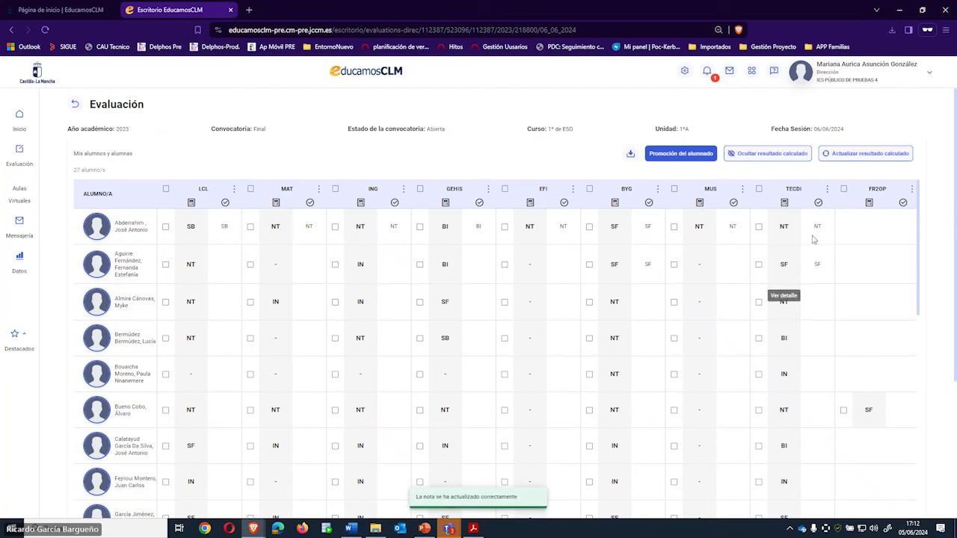
# Pass the calculated result to the final grade for the third student in PAPV.
pyautogui.scroll(-8, 635, 458)
pyautogui.scroll(-5, 635, 460)
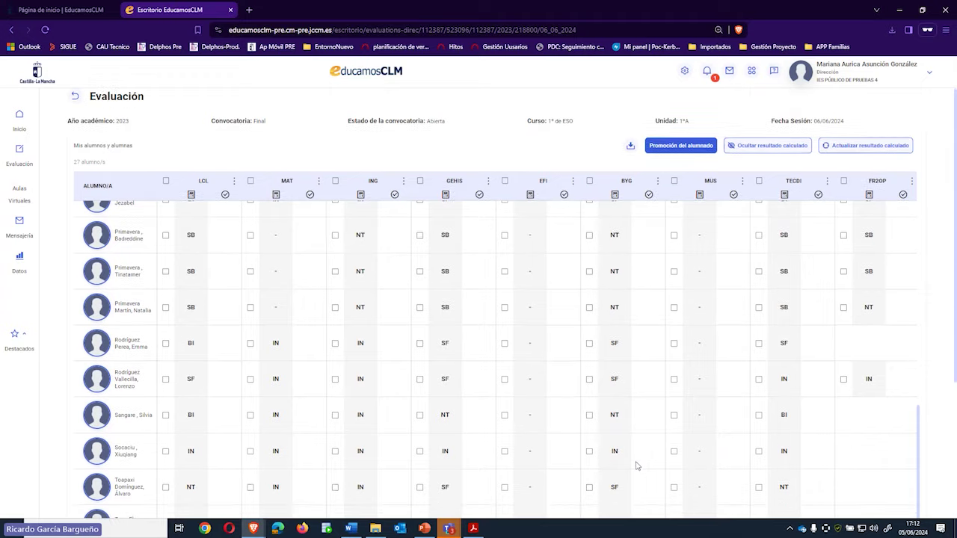
pyautogui.tripleClick(632, 357)
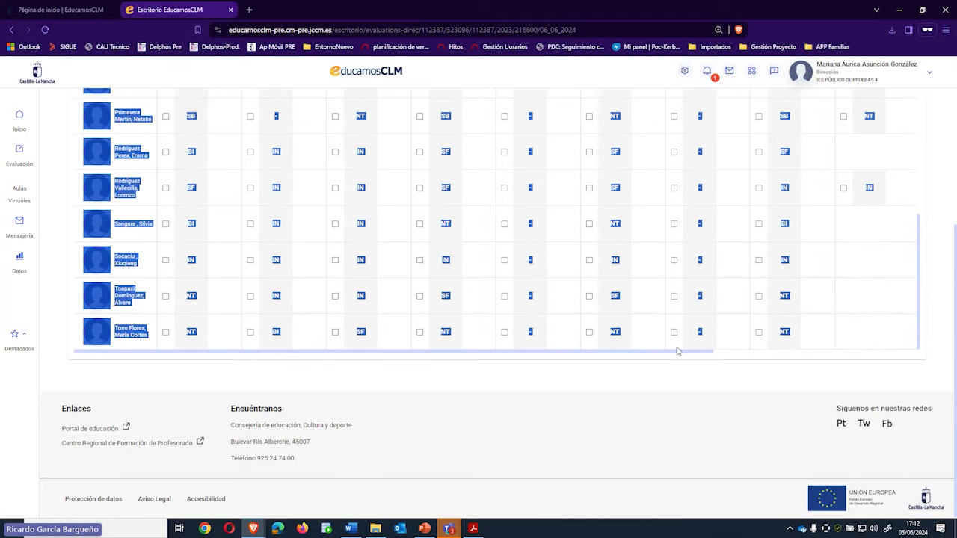
pyautogui.moveTo(703, 351); pyautogui.dragTo(903, 354)
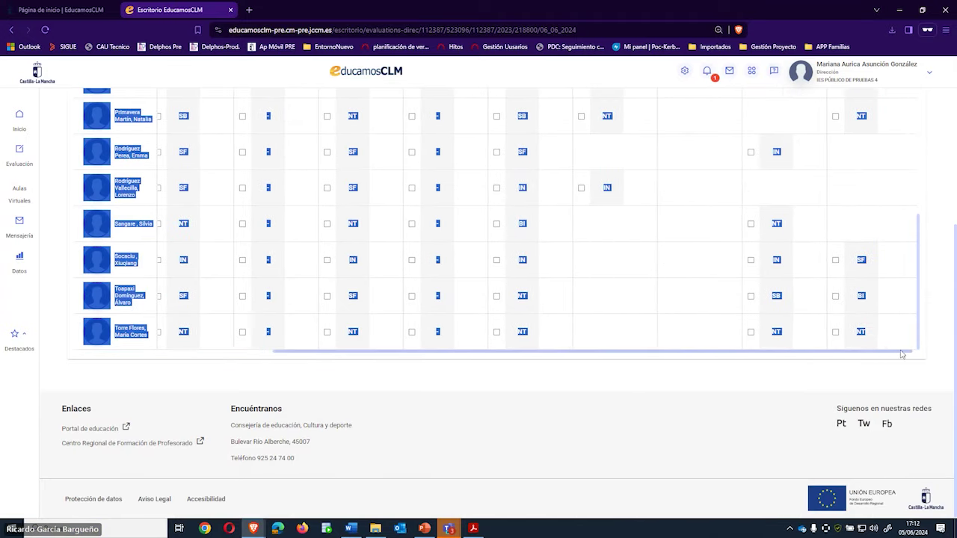
pyautogui.click(715, 379)
pyautogui.scroll(5, 807, 239)
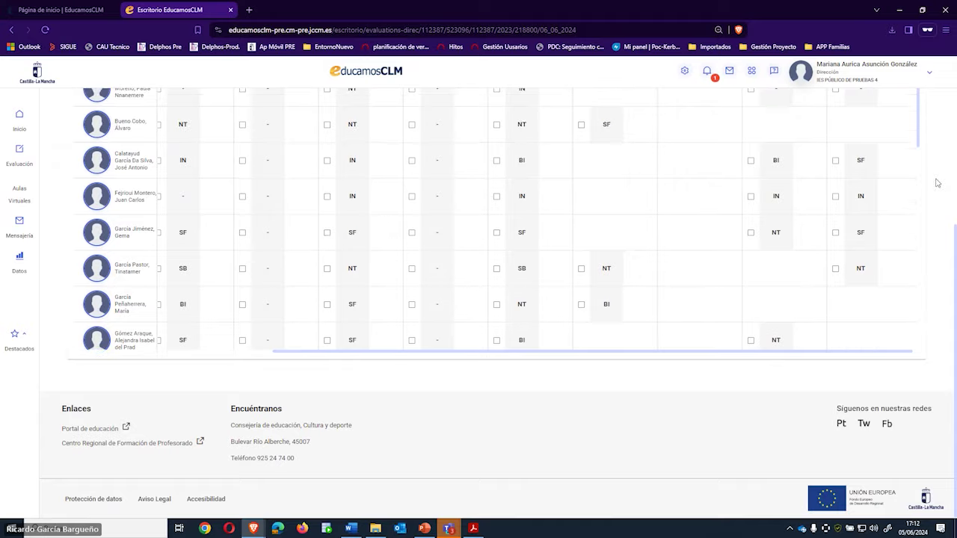
pyautogui.scroll(5, 943, 177)
pyautogui.click(751, 217)
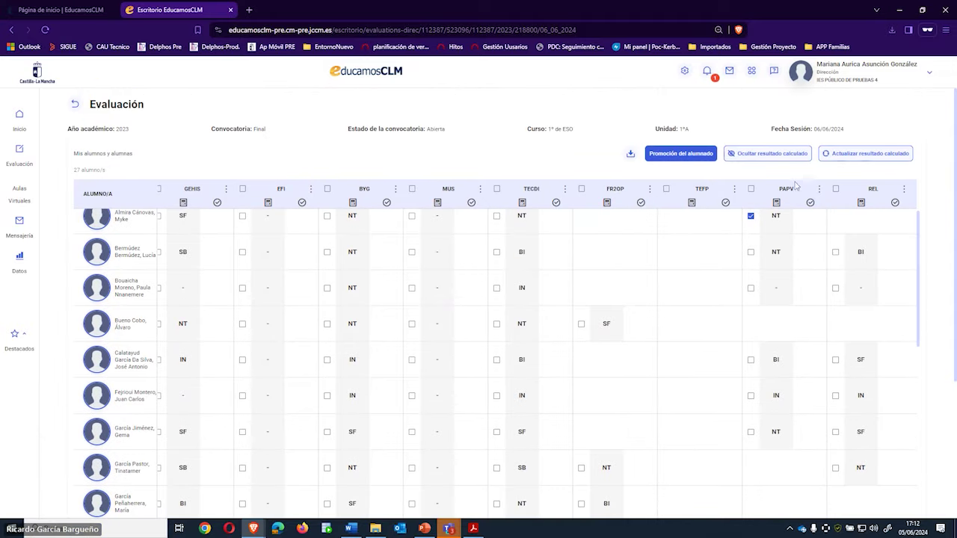
pyautogui.click(820, 189)
pyautogui.click(748, 208)
pyautogui.scroll(2, 818, 306)
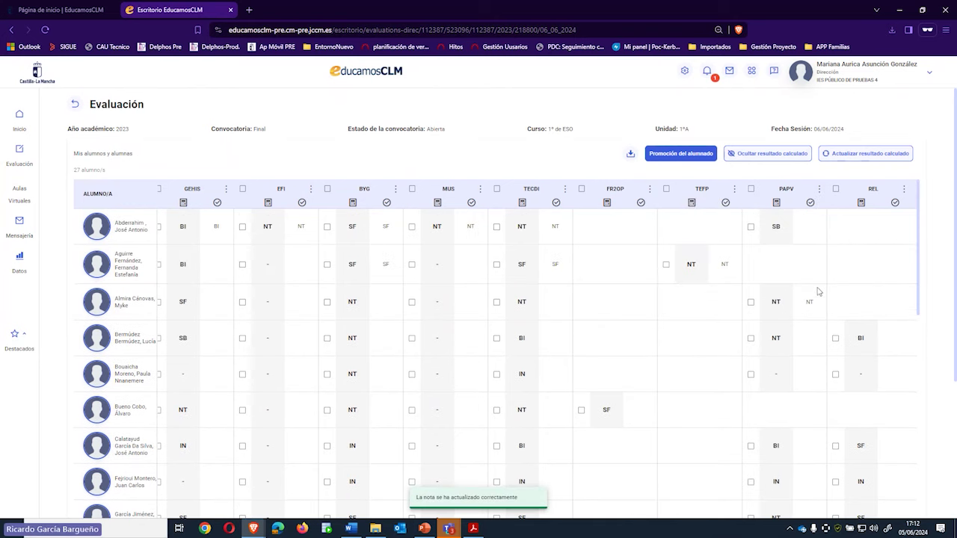
# Pass the calculated result to the final grade for the first student in PAPV.
pyautogui.click(751, 228)
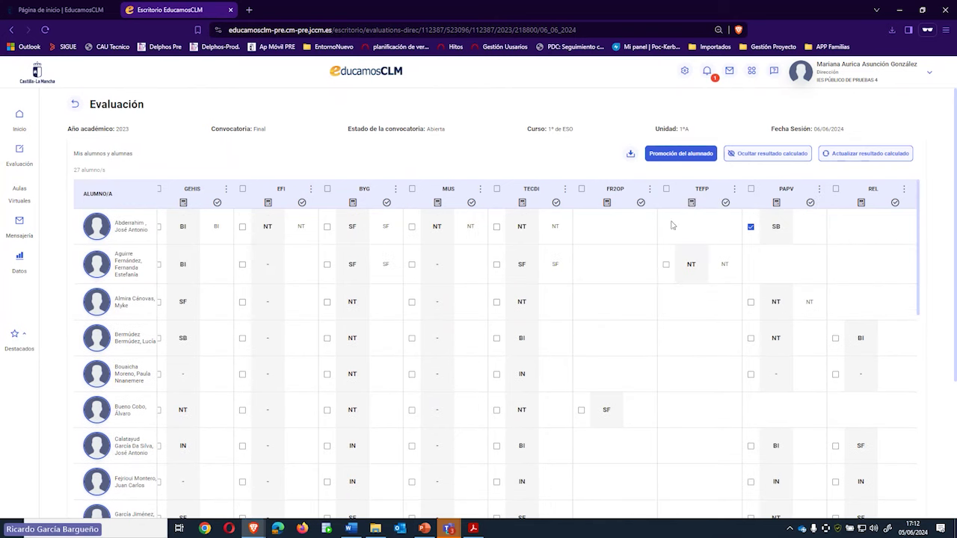
pyautogui.click(818, 192)
pyautogui.click(738, 208)
# Open the Promoción del alumnado page and set the first student's promotion to Promociona.
pyautogui.click(687, 154)
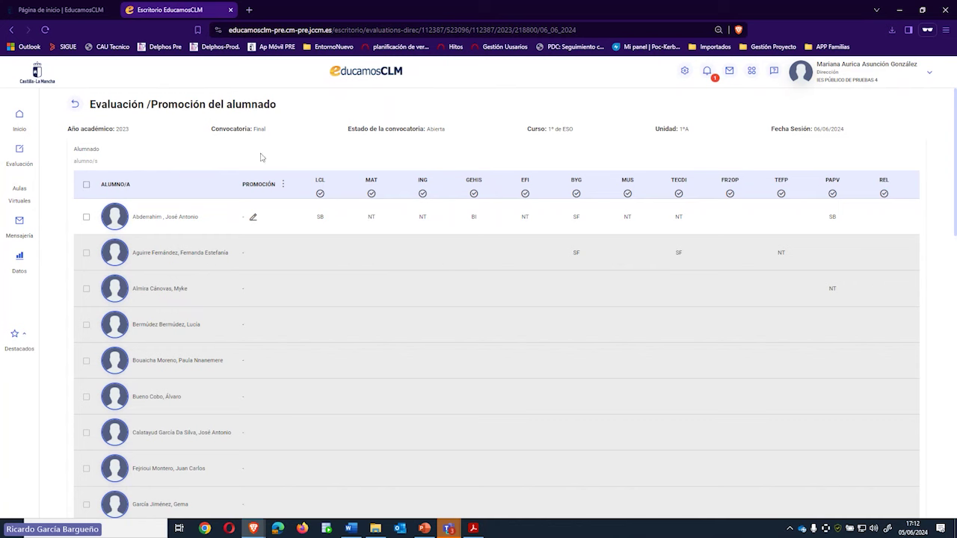
pyautogui.click(254, 218)
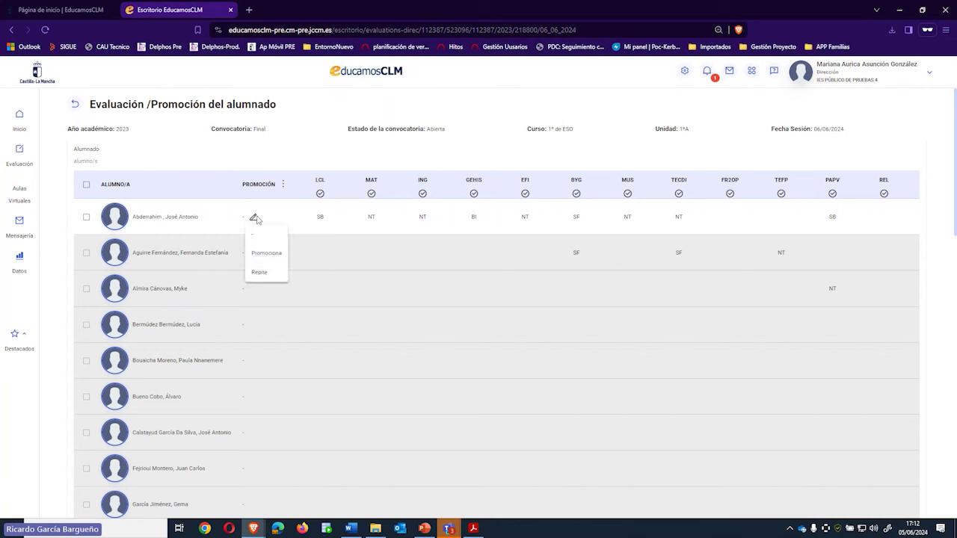
pyautogui.click(267, 254)
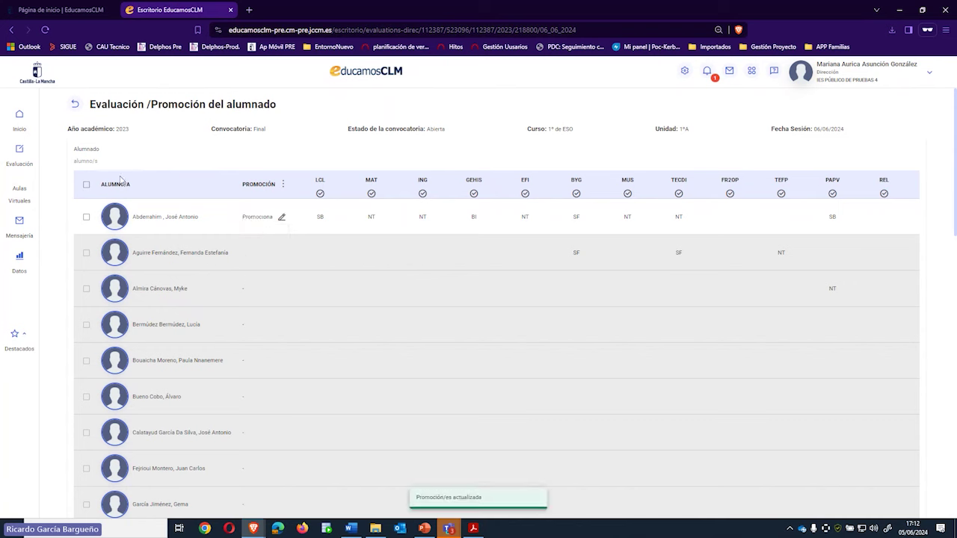
# View the bulk options of the Promoción column without applying any, and return to the unit's grade table.
pyautogui.click(285, 184)
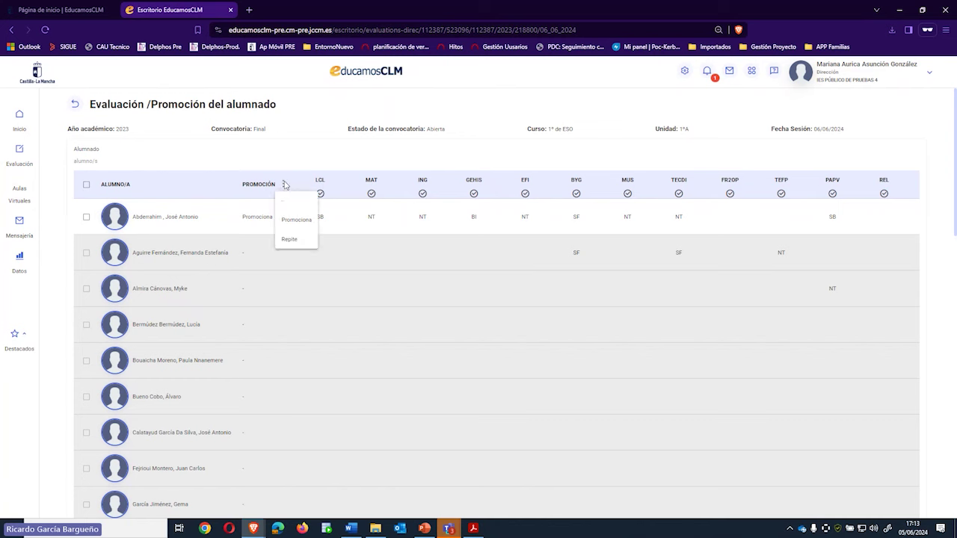
pyautogui.click(278, 176)
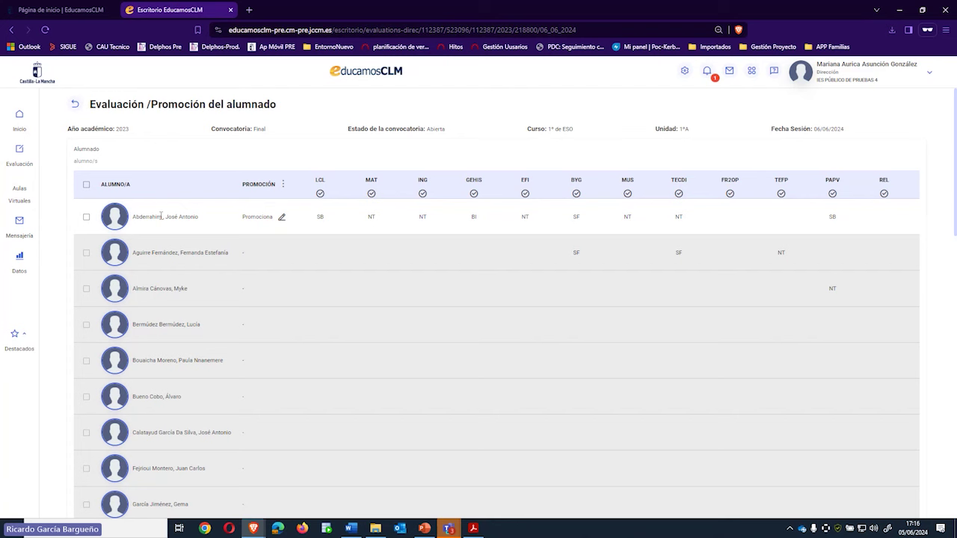
pyautogui.click(76, 106)
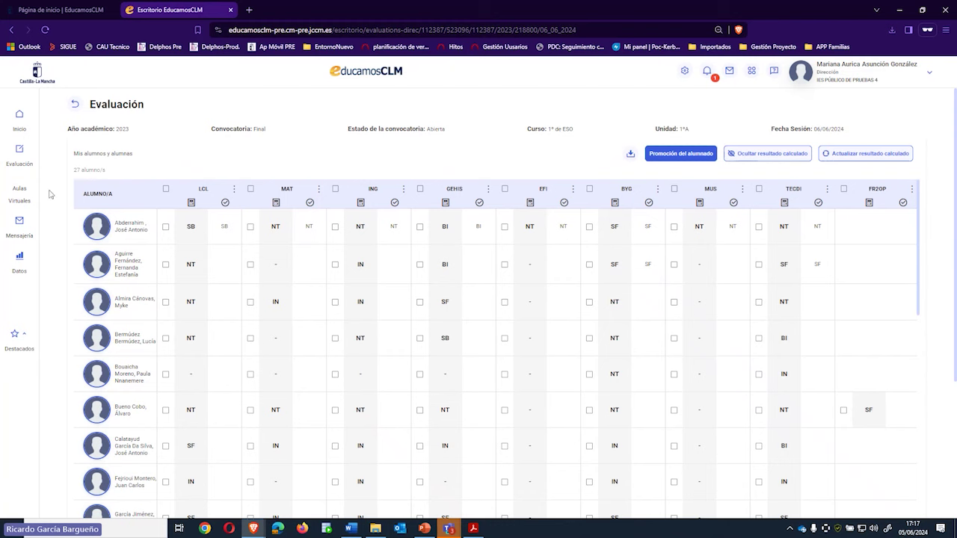
# Return to the desktop home page and open Cálculo final competencias clave from the evaluation options.
pyautogui.click(25, 151)
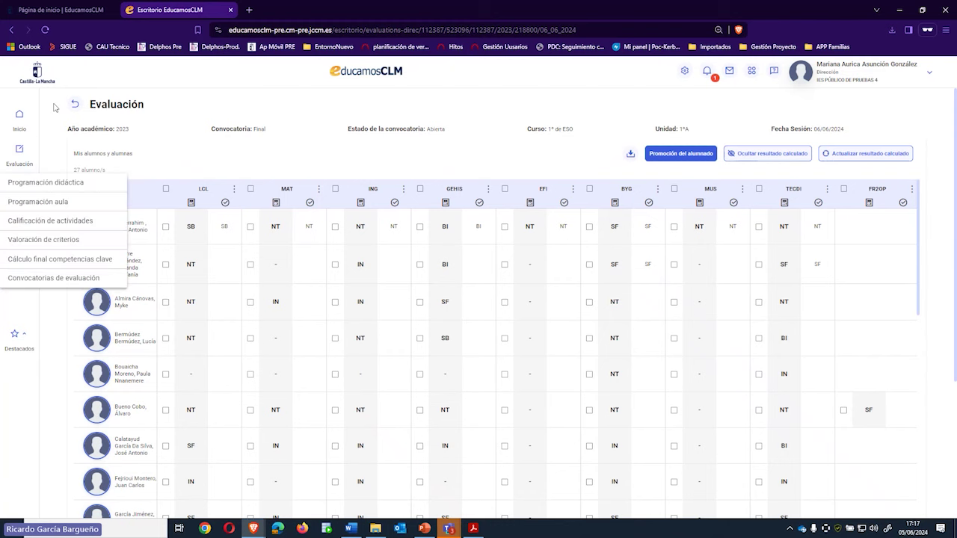
pyautogui.click(19, 118)
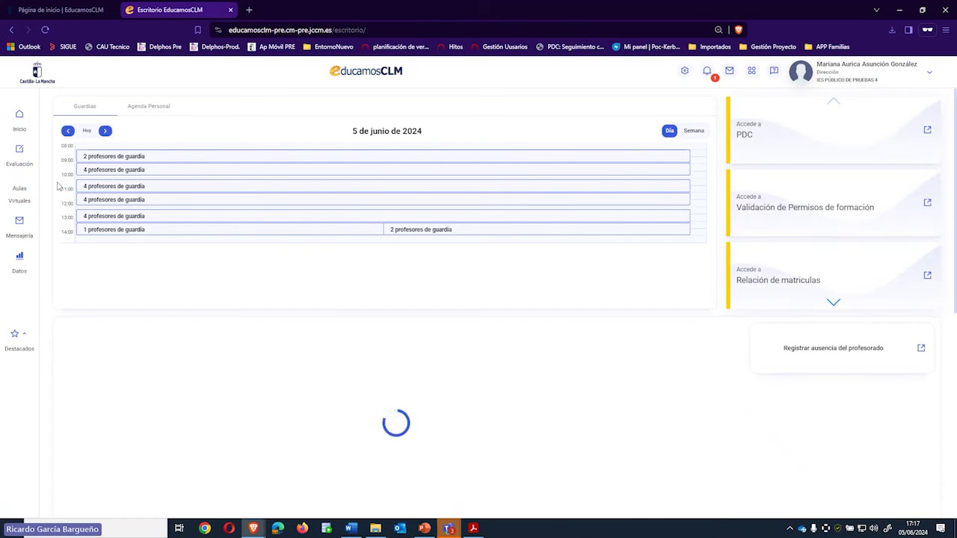
pyautogui.click(20, 160)
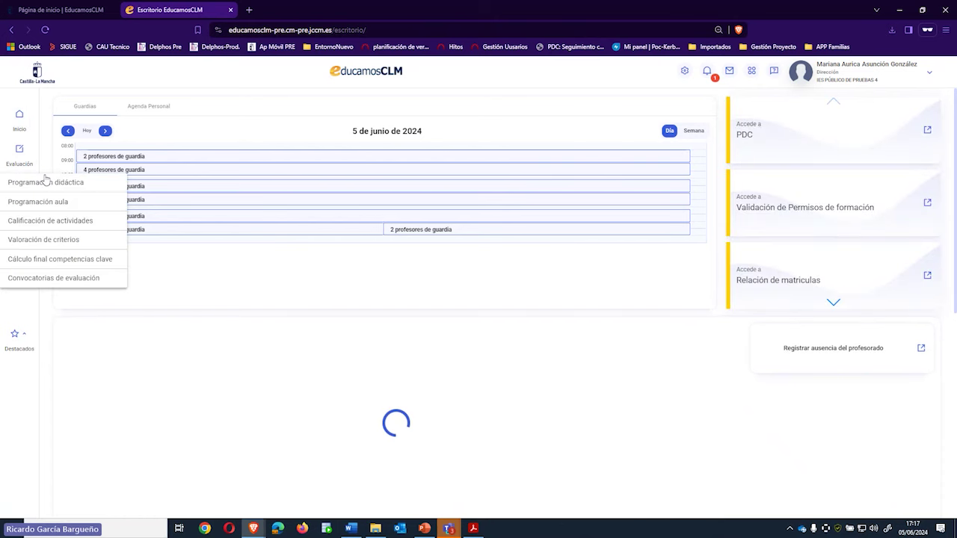
pyautogui.click(92, 261)
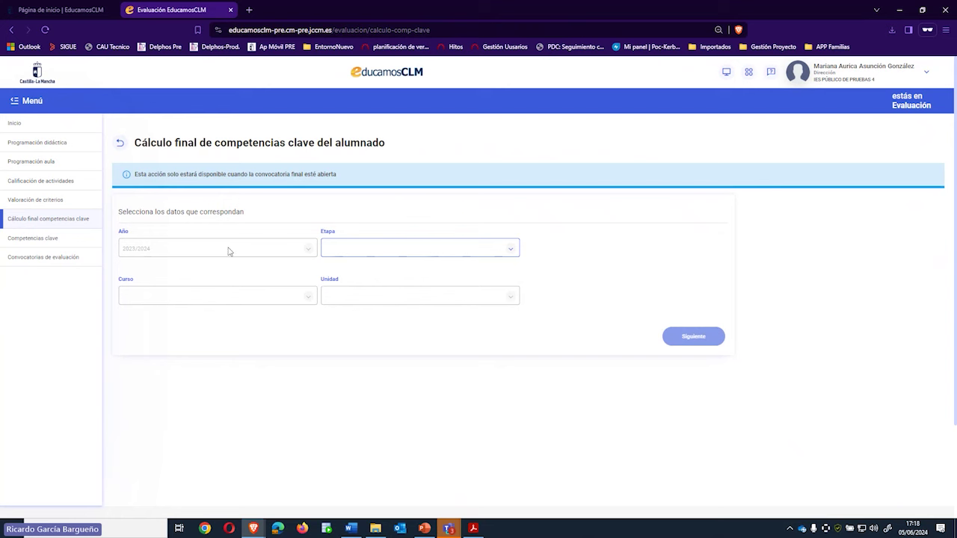
# Select the stage ESO (LOMLOE) and the course 1º de ESO (LOMLOE) for the final key competence calculation.
pyautogui.click(360, 253)
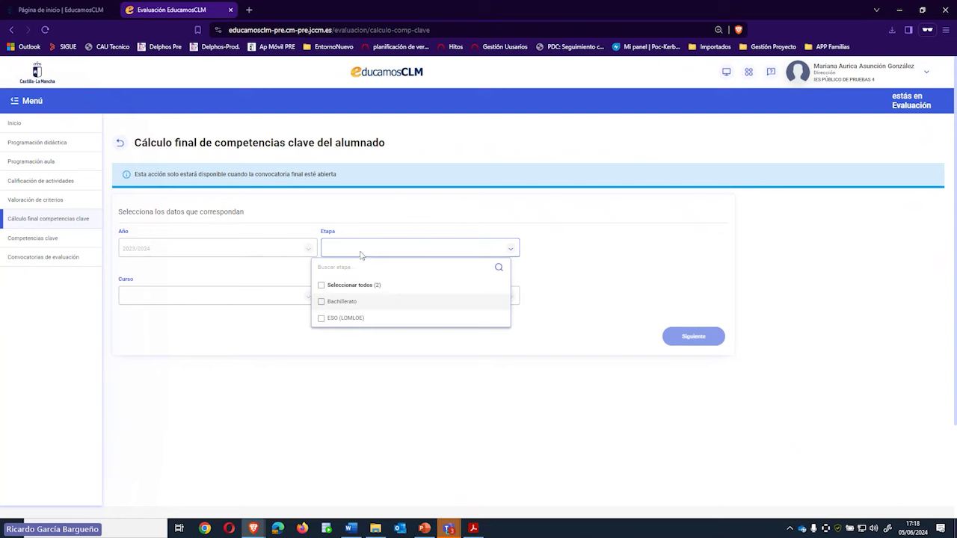
pyautogui.click(322, 320)
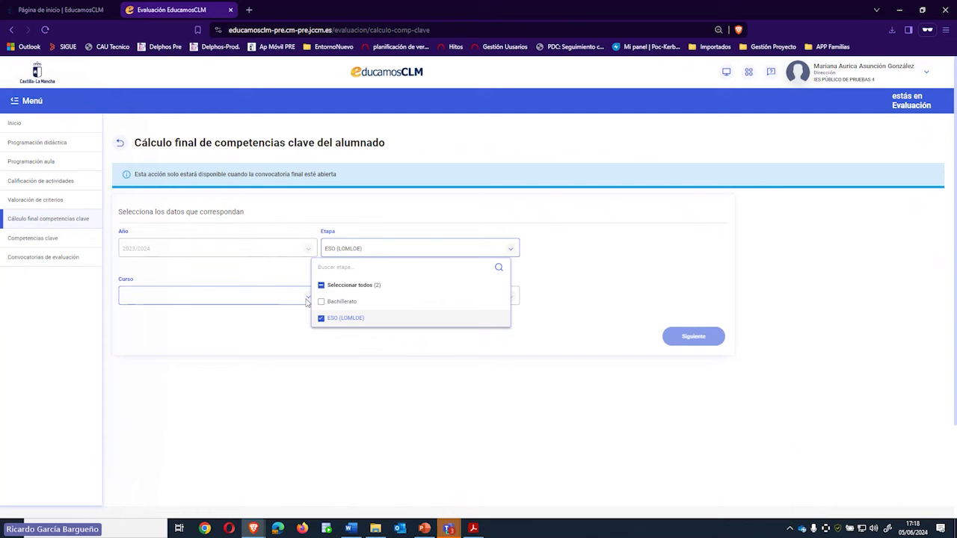
pyautogui.click(309, 299)
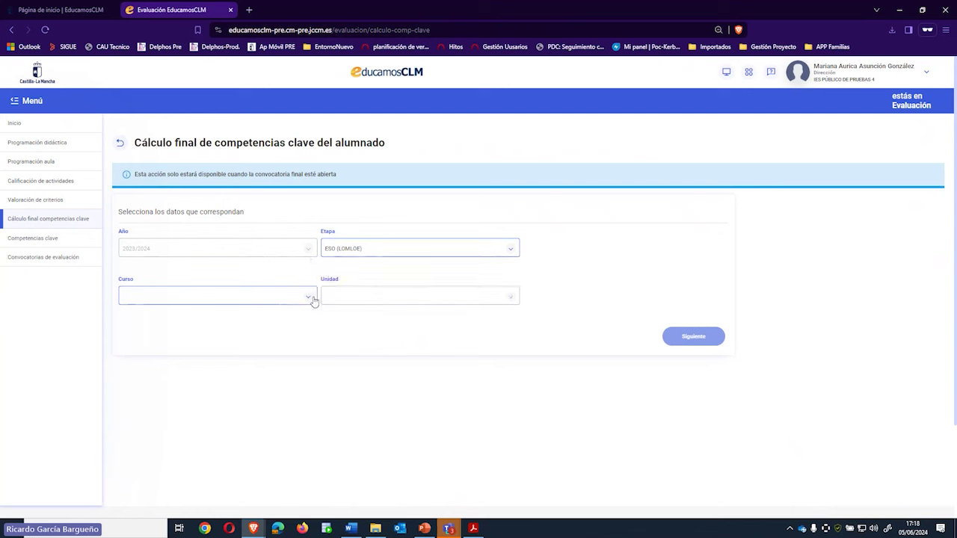
pyautogui.click(310, 300)
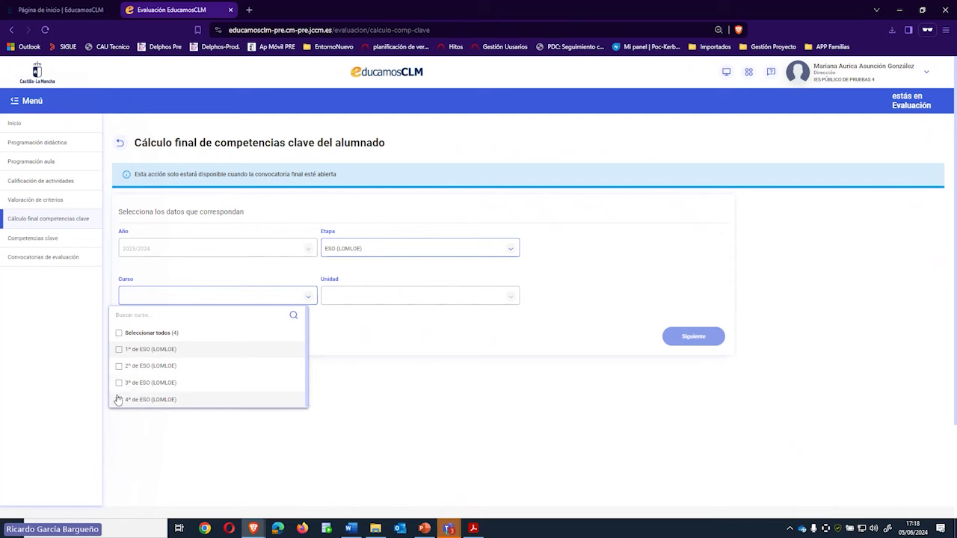
pyautogui.click(119, 367)
pyautogui.click(119, 349)
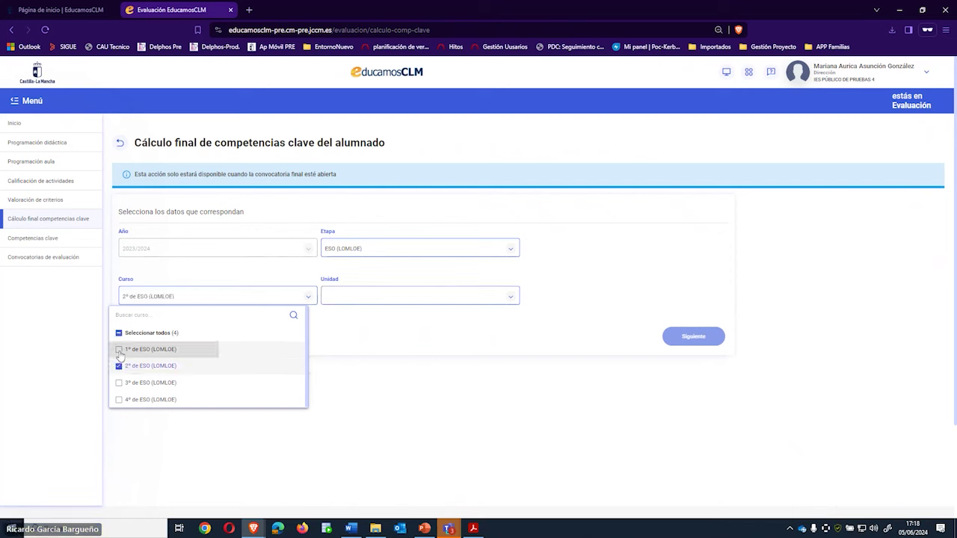
pyautogui.click(119, 366)
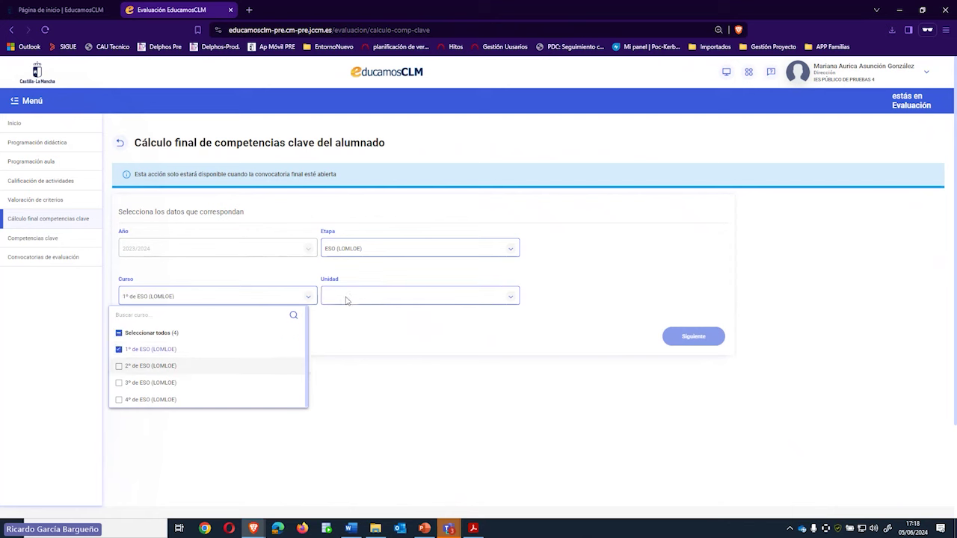
# Choose the unit 1ºA - Final - Abierta and launch its final key competence calculation.
pyautogui.click(346, 301)
pyautogui.click(347, 300)
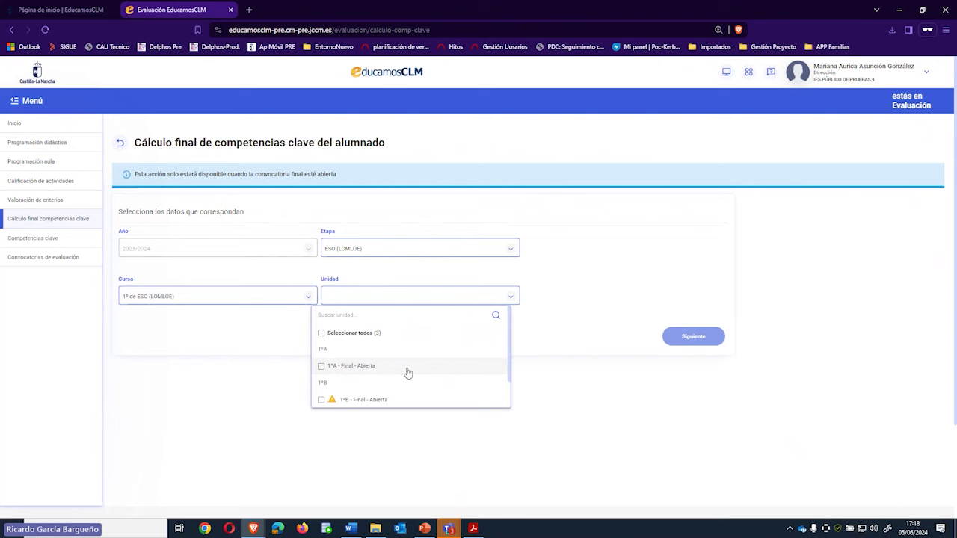
pyautogui.scroll(-1, 451, 343)
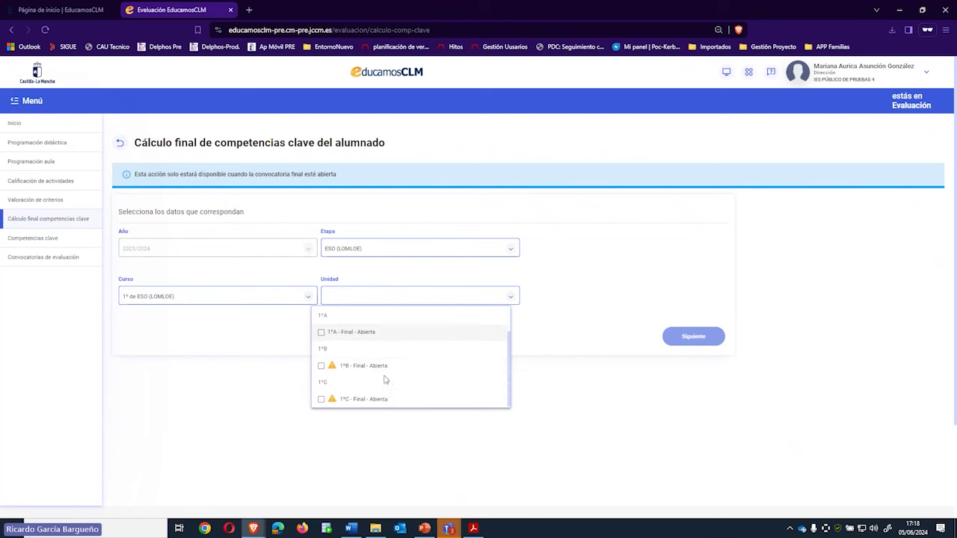
pyautogui.moveTo(332, 373)
pyautogui.click(322, 334)
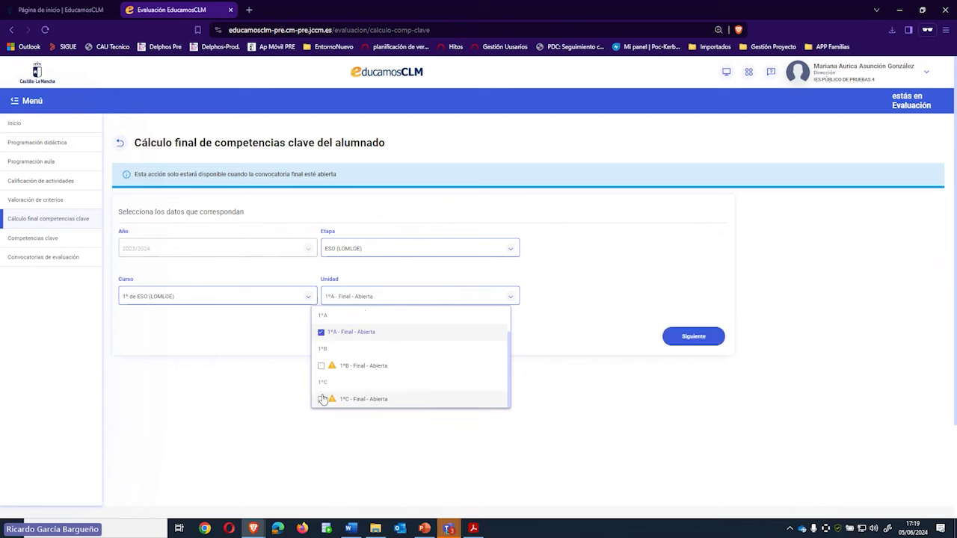
pyautogui.click(698, 339)
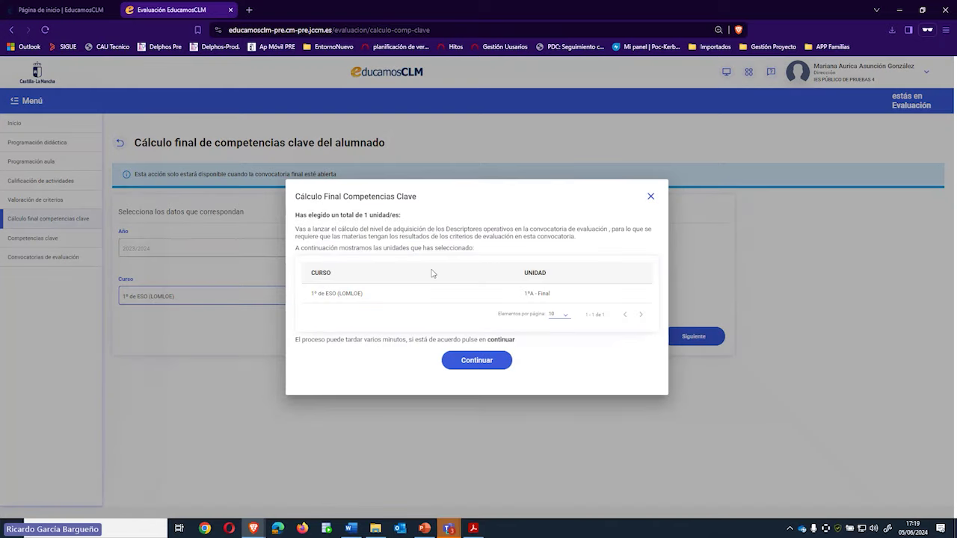
pyautogui.click(484, 363)
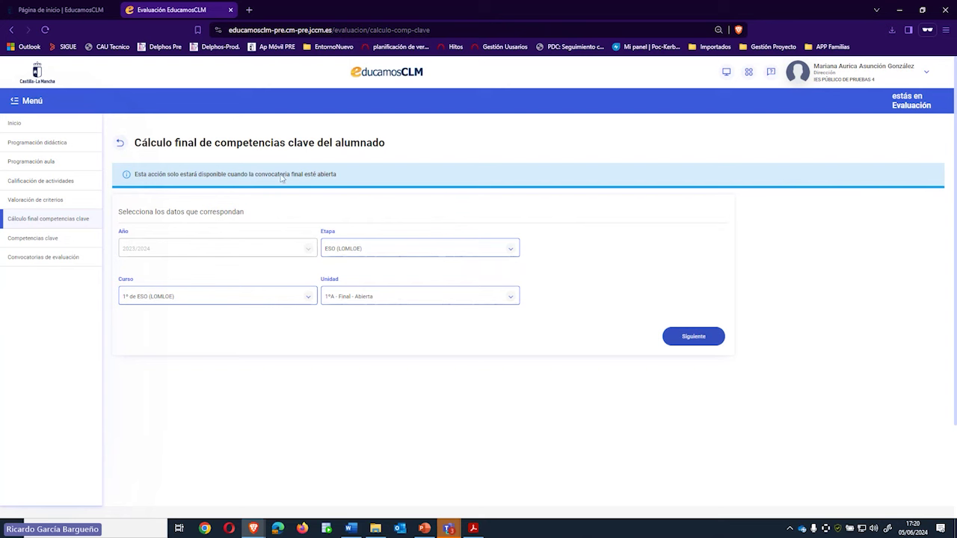
# Open the Programación didáctica of Lengua Castellana y Literatura - LCL - 1º ESO for 1º de ESO (LOMLOE).
pyautogui.click(38, 144)
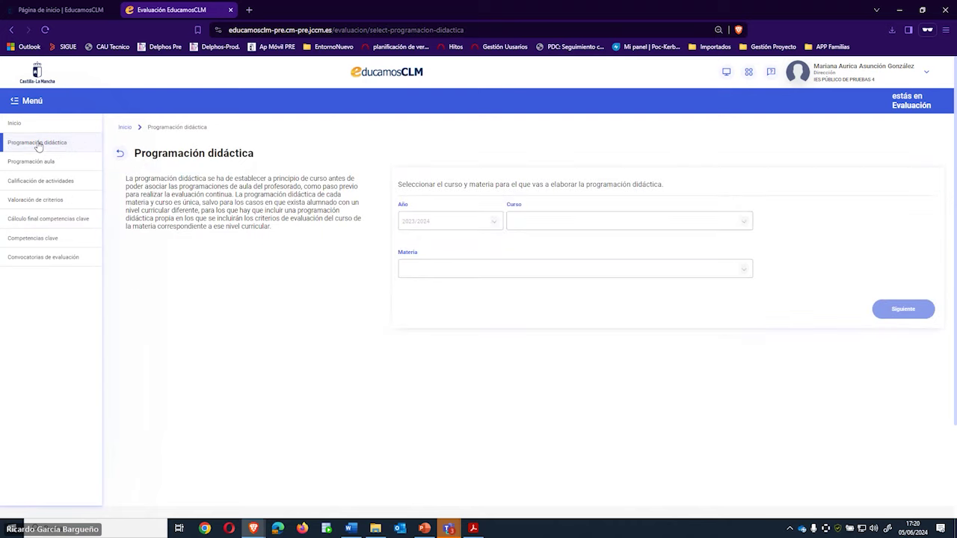
pyautogui.click(555, 224)
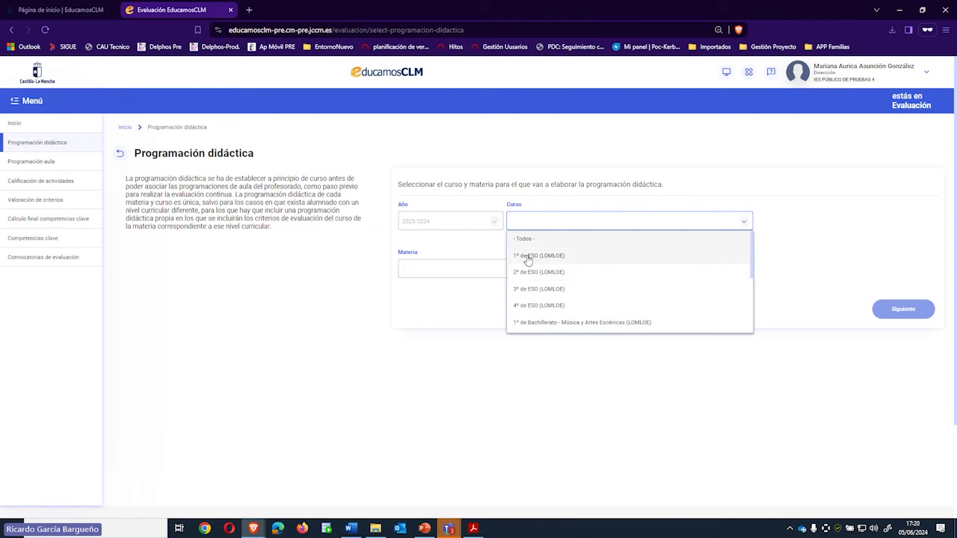
pyautogui.click(528, 257)
pyautogui.click(528, 274)
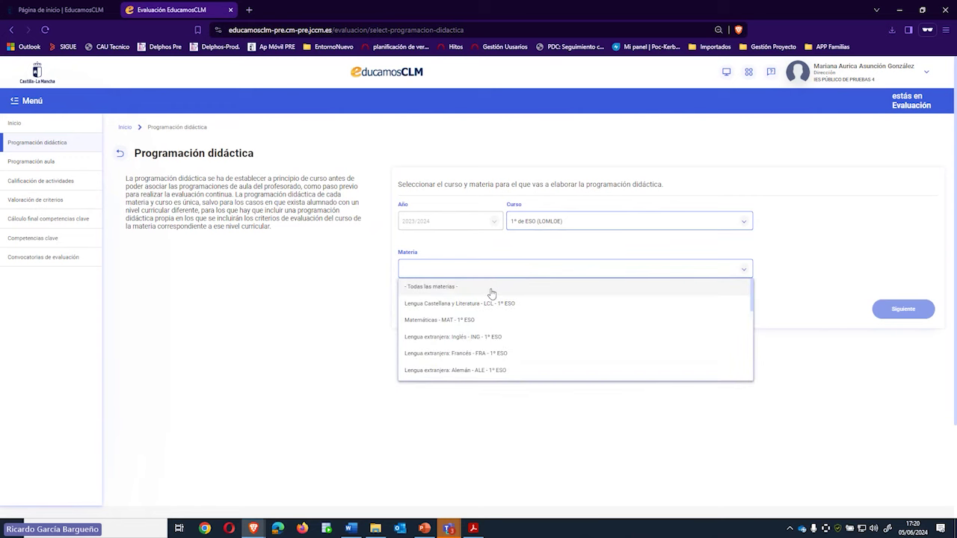
pyautogui.click(439, 304)
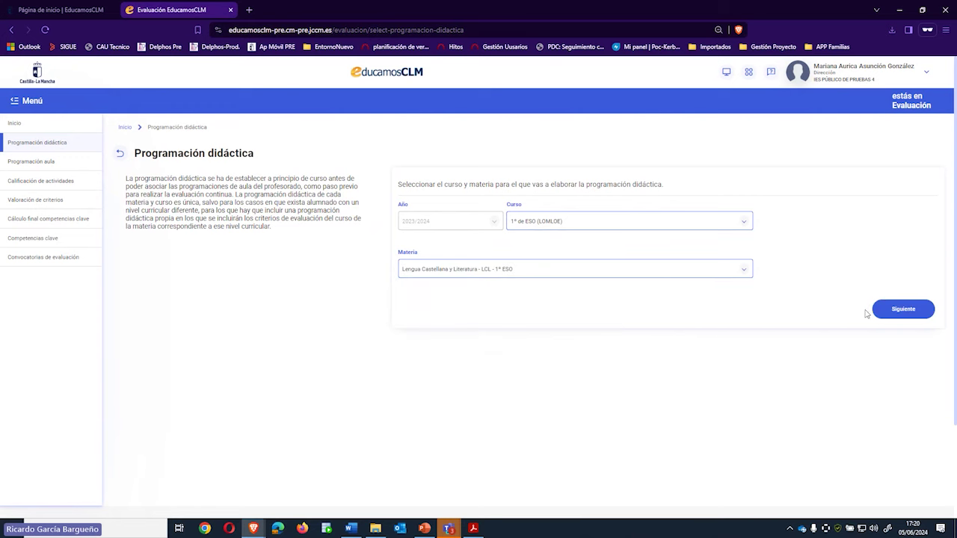
pyautogui.click(901, 311)
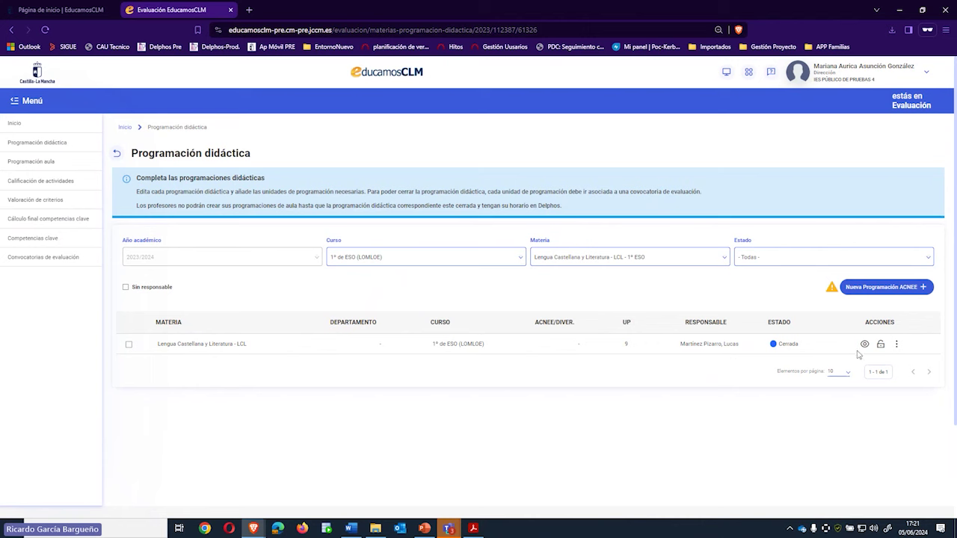
# Assign the first teacher listed under Departamento de Economía as responsible for the Lengua Castellana y Literatura programme and save.
pyautogui.click(897, 349)
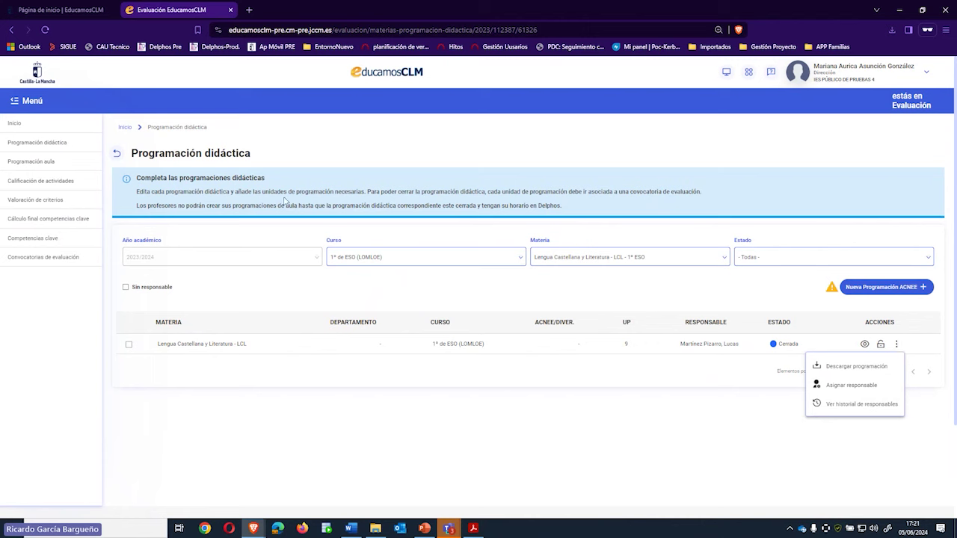
pyautogui.click(848, 386)
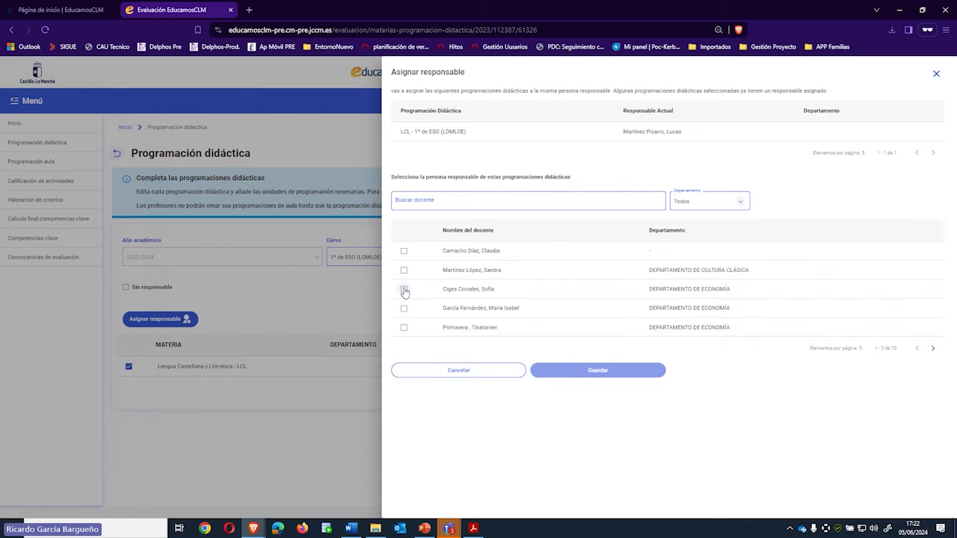
pyautogui.click(404, 289)
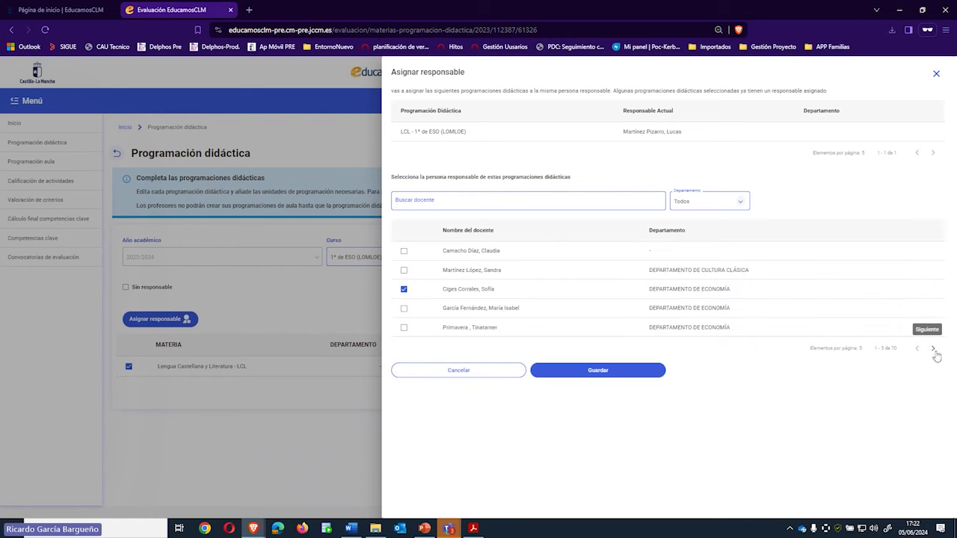
pyautogui.click(436, 199)
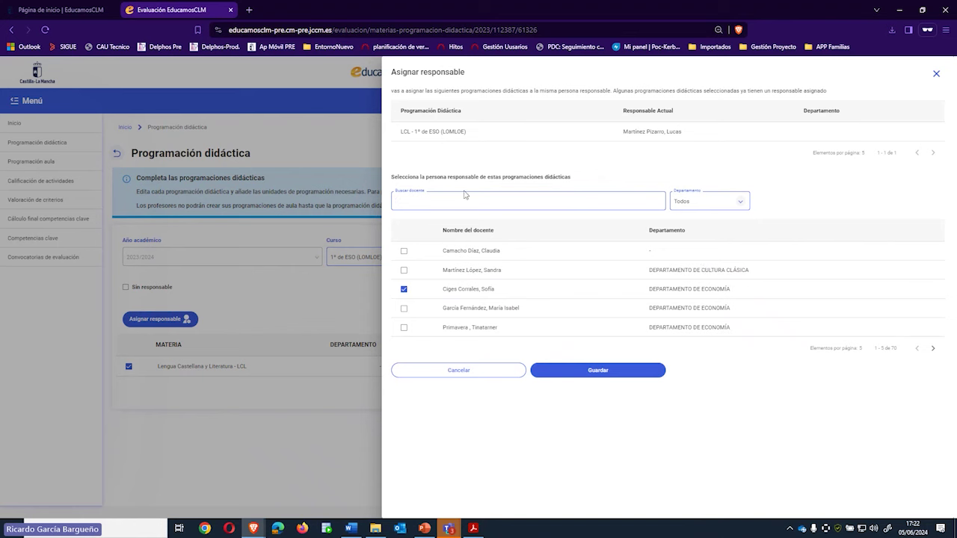
pyautogui.click(692, 209)
pyautogui.click(494, 201)
pyautogui.click(615, 371)
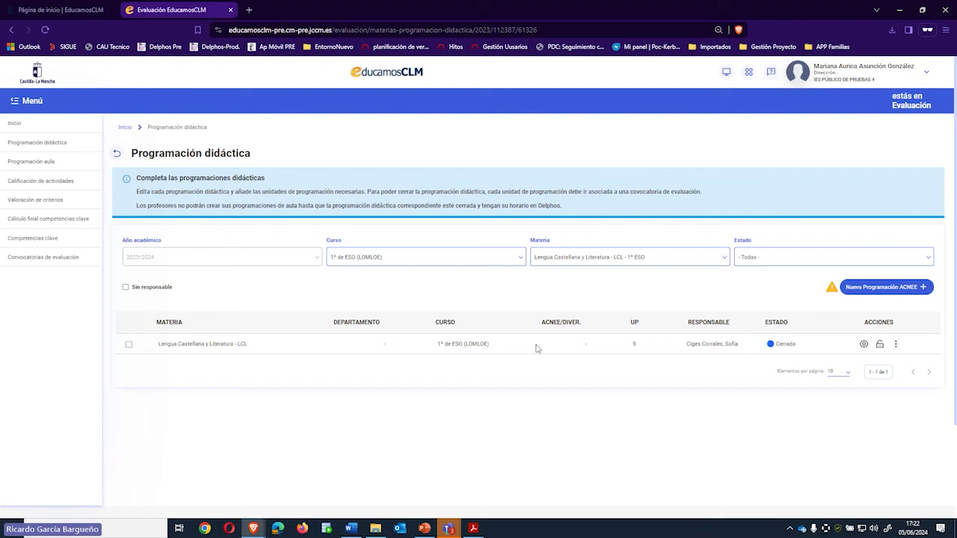
# View the Asignar responsable form again, from both the programme's actions and its row selection, and close it without changes.
pyautogui.click(897, 348)
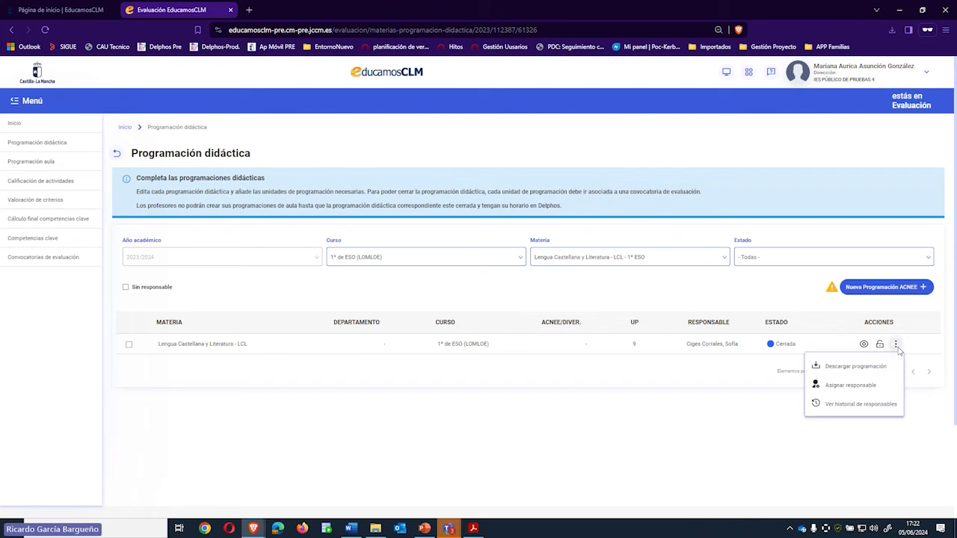
pyautogui.click(870, 387)
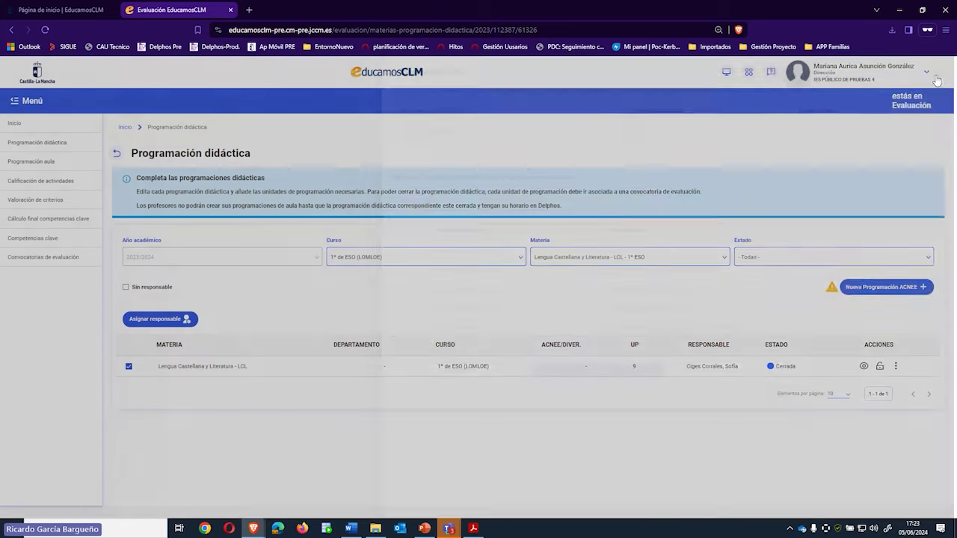
pyautogui.click(936, 73)
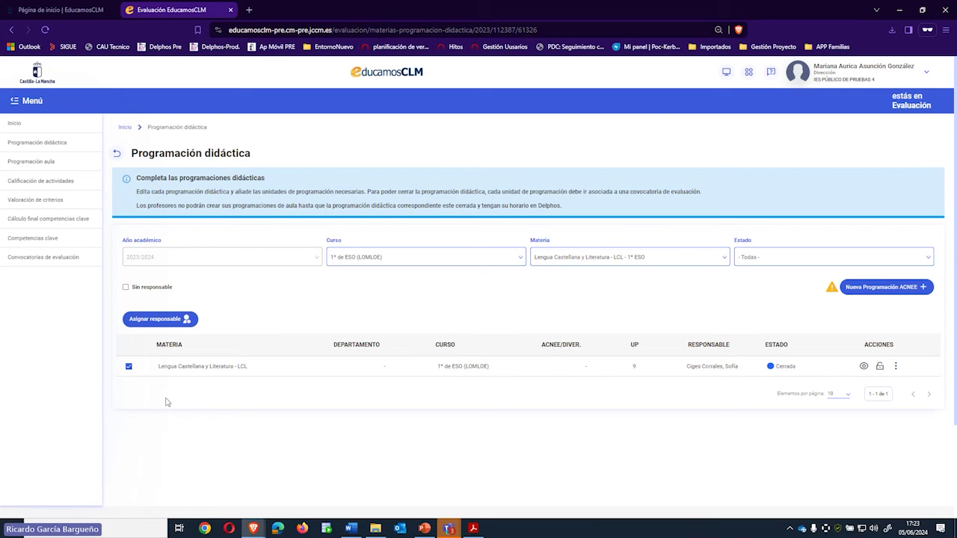
pyautogui.click(165, 320)
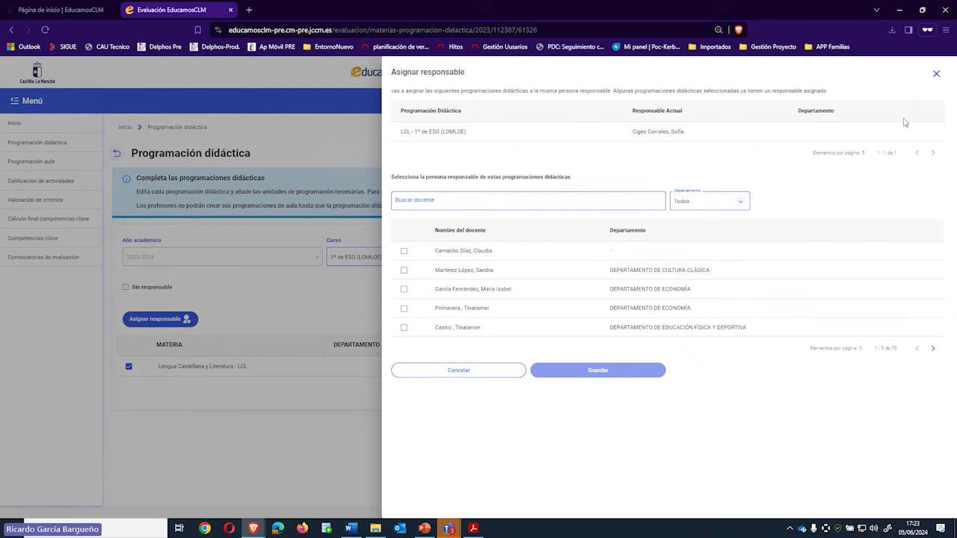
pyautogui.click(936, 75)
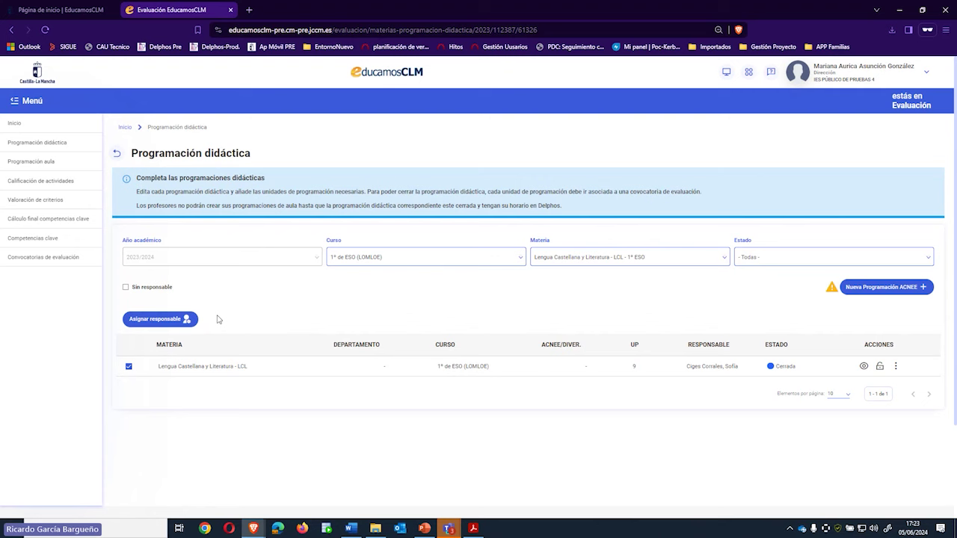
# Examine the programme's Unidades de programación and the details of unit UD1, and return to the unit list.
pyautogui.click(864, 366)
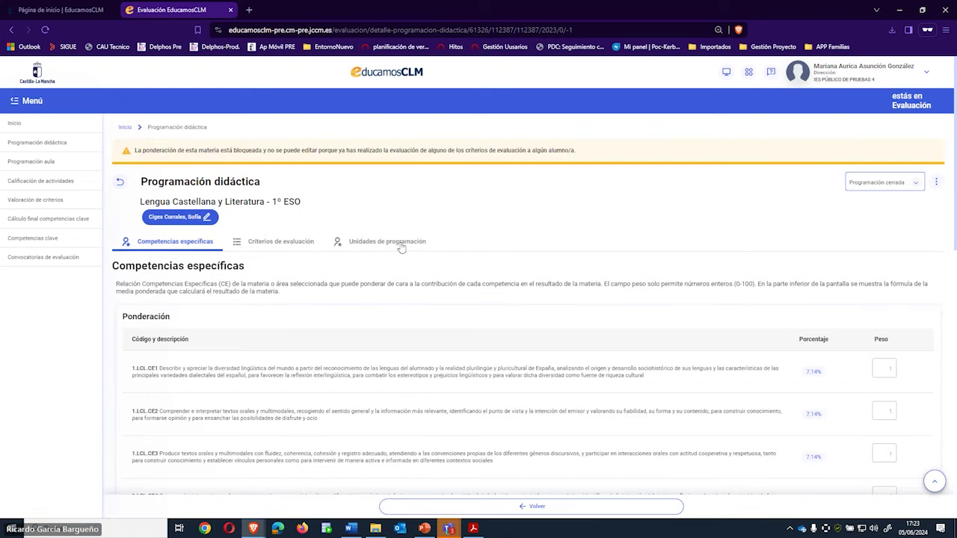
pyautogui.click(377, 243)
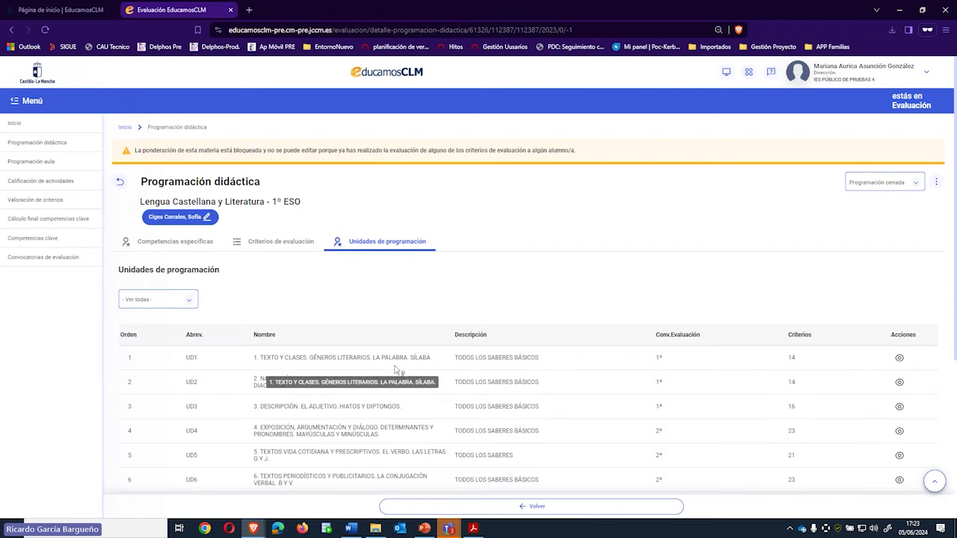
pyautogui.scroll(-2, 661, 317)
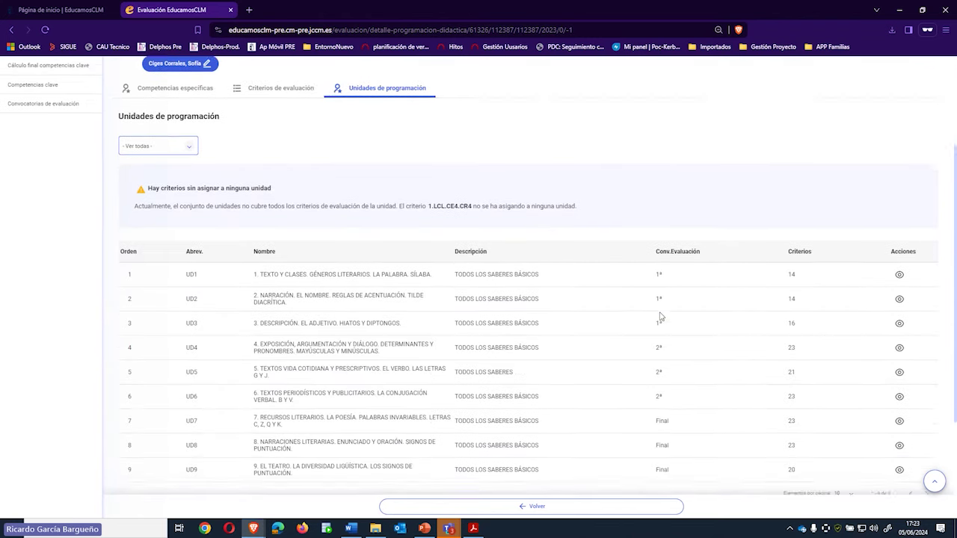
pyautogui.scroll(-1, 661, 317)
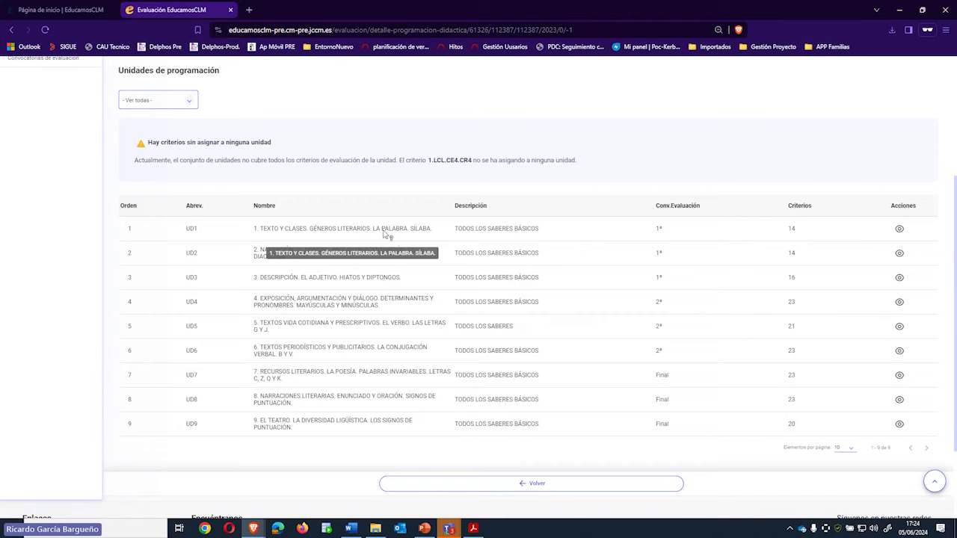
pyautogui.scroll(3, 389, 233)
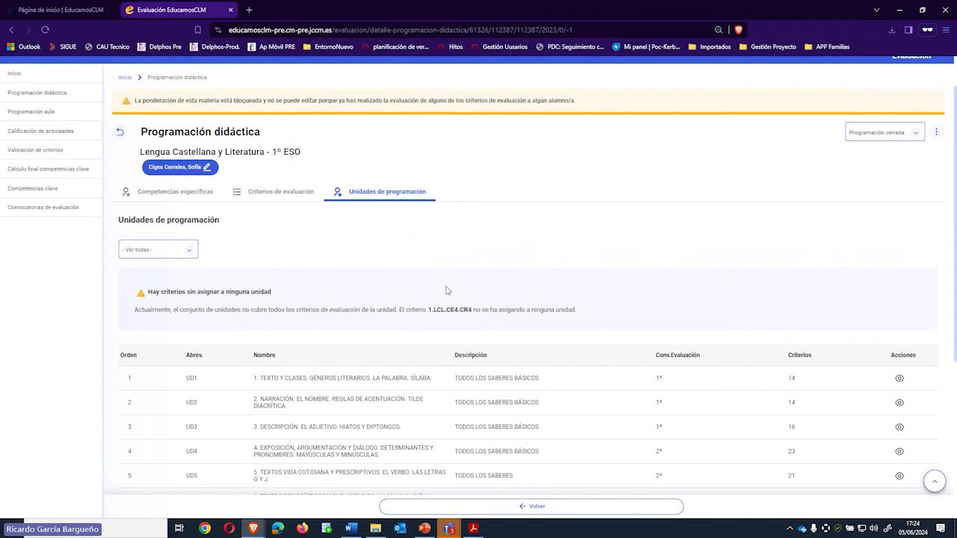
pyautogui.click(900, 378)
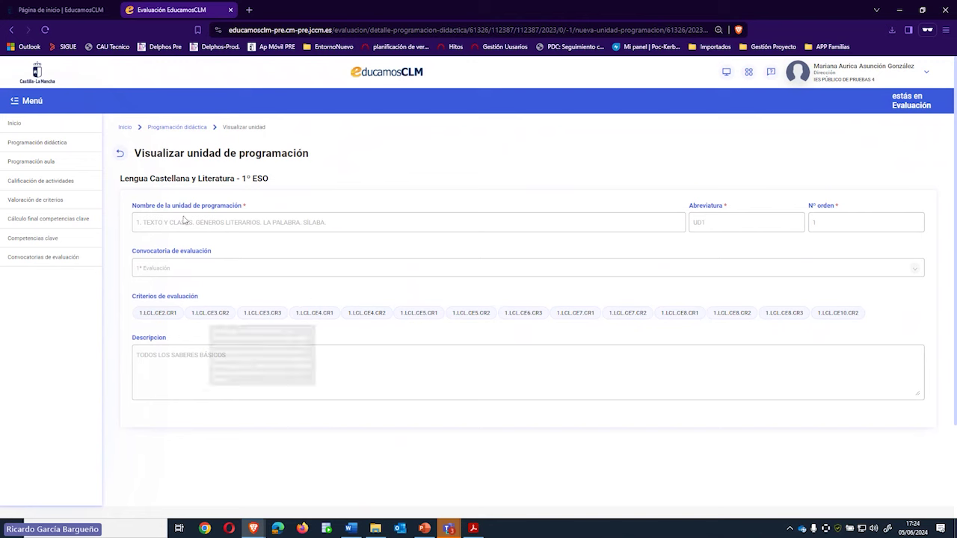
pyautogui.click(121, 156)
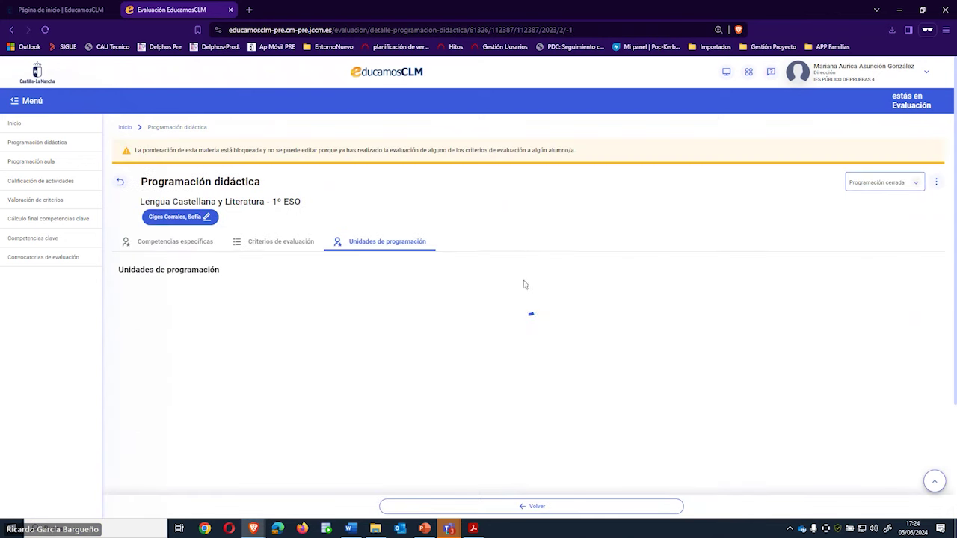
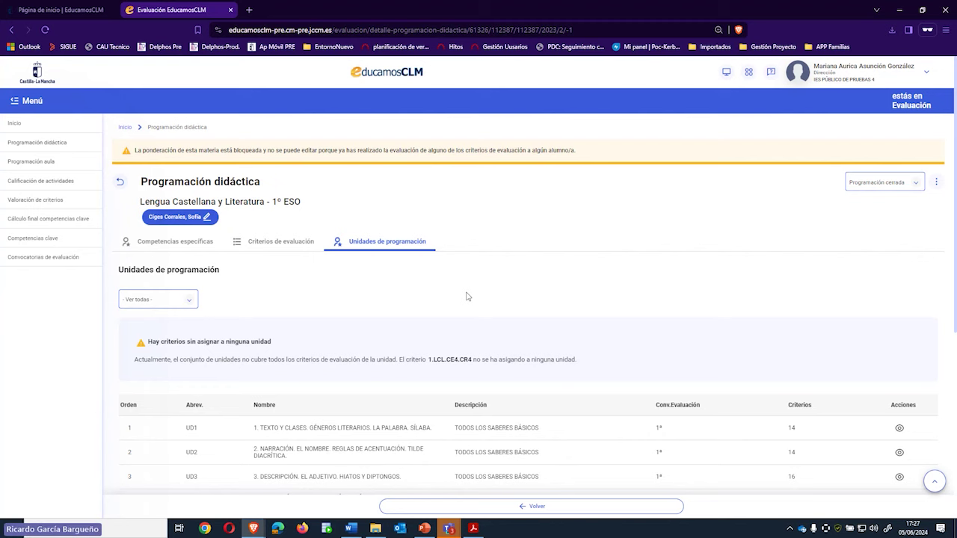
# Open Competencias clave del alumnado for ESO (LOMLOE), 1º de ESO (LOMLOE), group 1ºA, with Cálculo actual as the convocatoria.
pyautogui.click(48, 237)
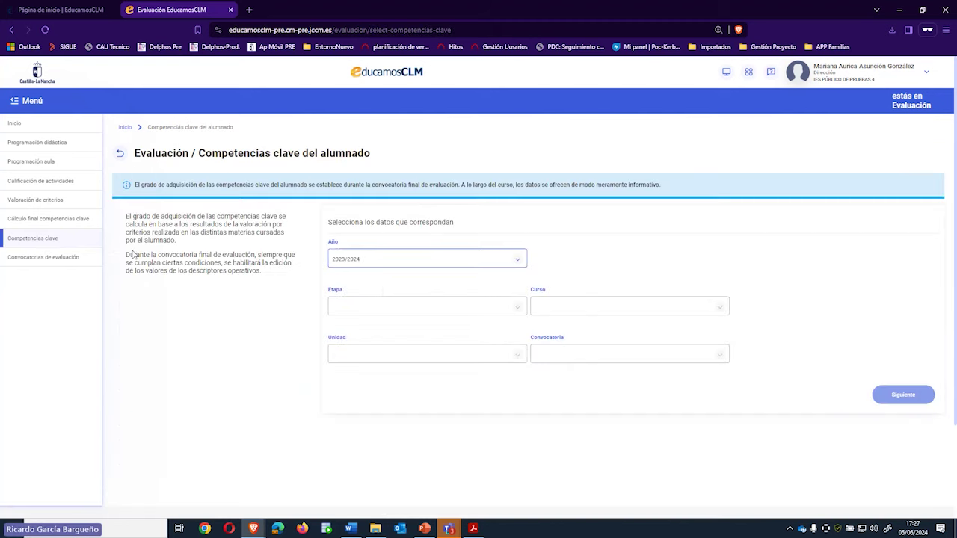
pyautogui.click(442, 311)
pyautogui.click(354, 340)
pyautogui.click(546, 312)
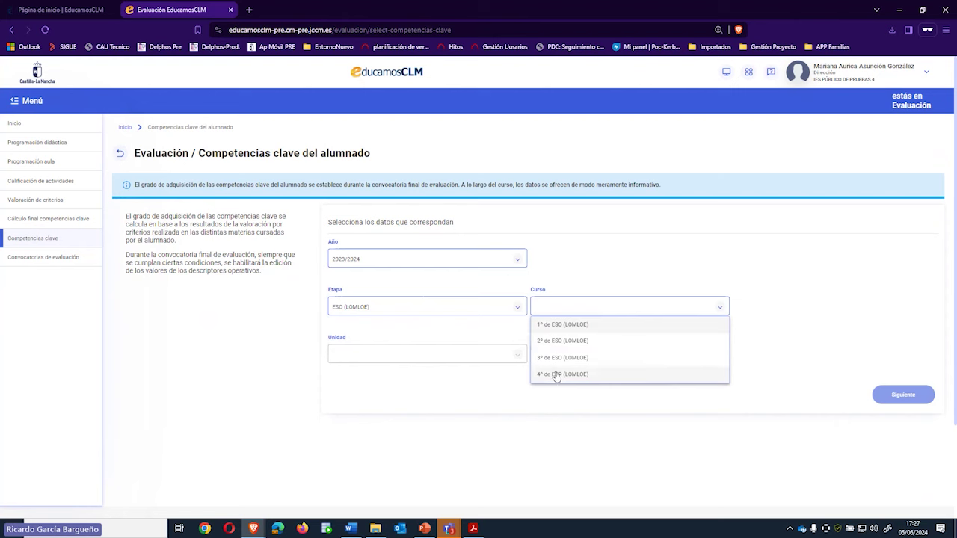
pyautogui.click(551, 373)
pyautogui.click(559, 308)
pyautogui.click(557, 327)
pyautogui.click(422, 362)
pyautogui.click(345, 379)
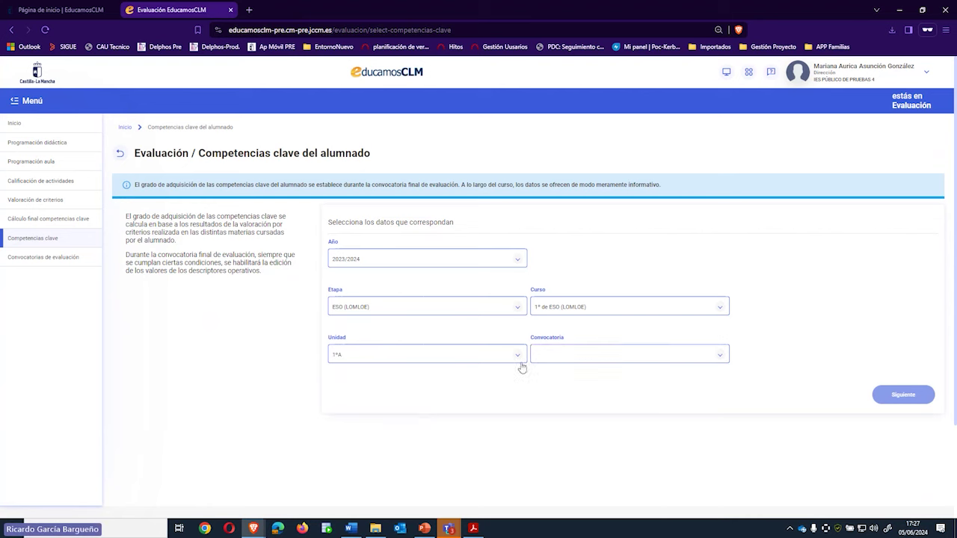
pyautogui.click(555, 356)
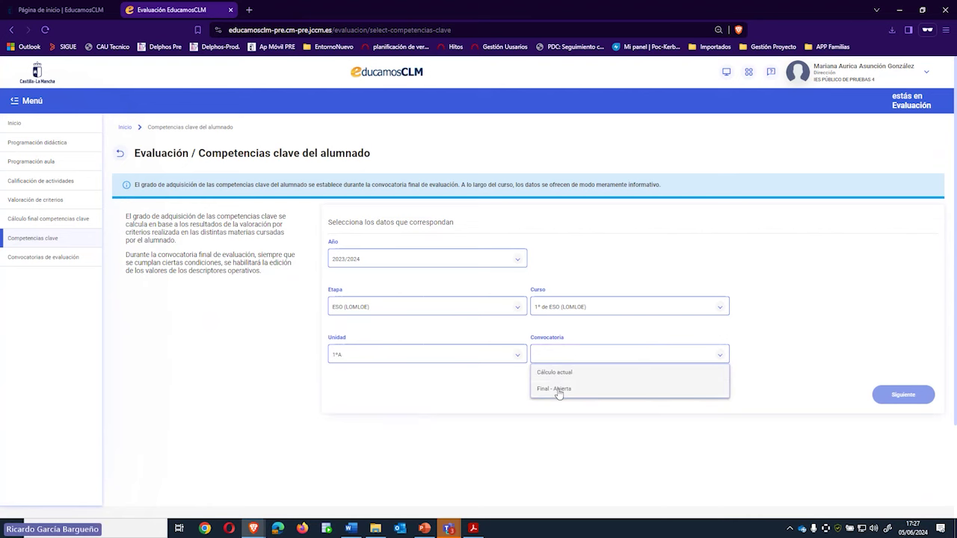
pyautogui.click(555, 374)
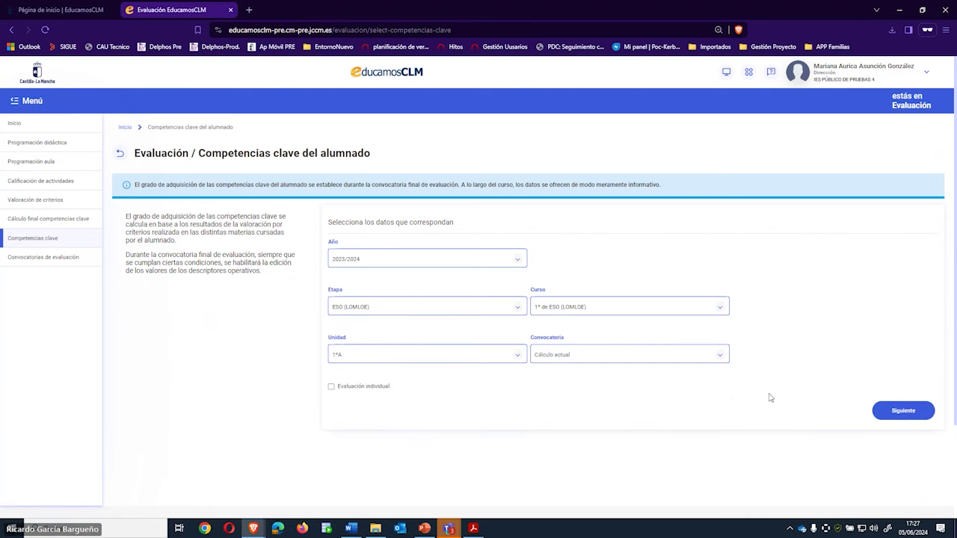
pyautogui.click(905, 413)
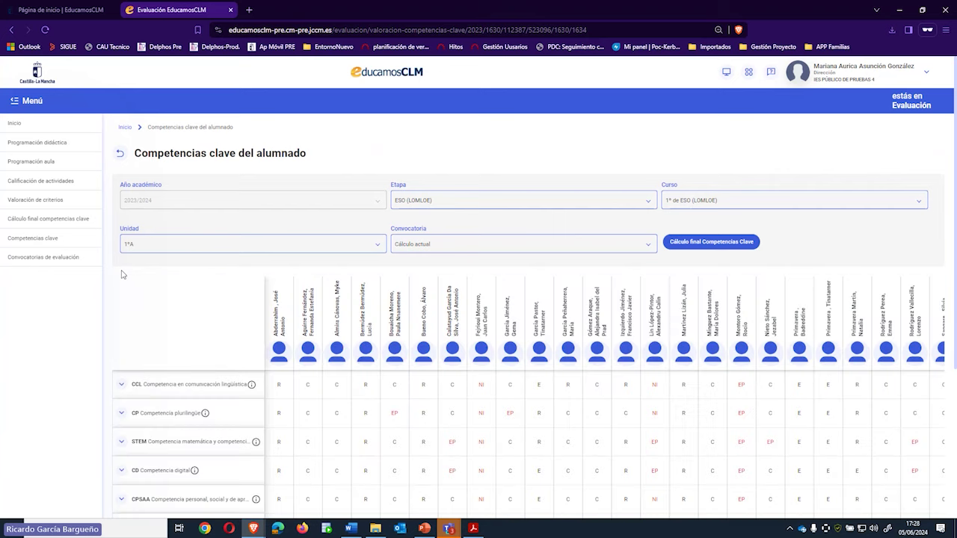
# Expand the CCL competence and examine its operative descriptors and the other key competences of the group's students.
pyautogui.click(121, 384)
pyautogui.scroll(-1, 150, 299)
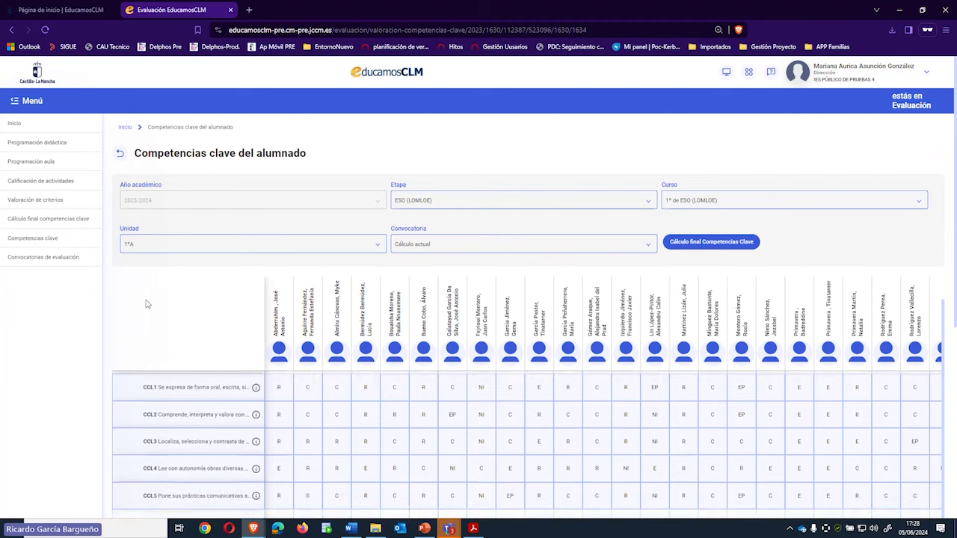
pyautogui.scroll(1, 337, 299)
pyautogui.scroll(-3, 946, 215)
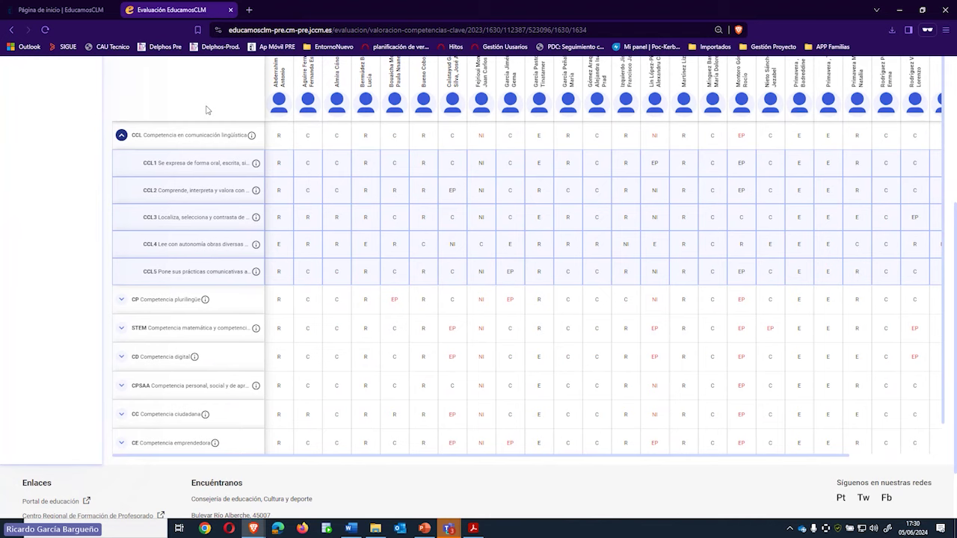
pyautogui.scroll(5, 184, 99)
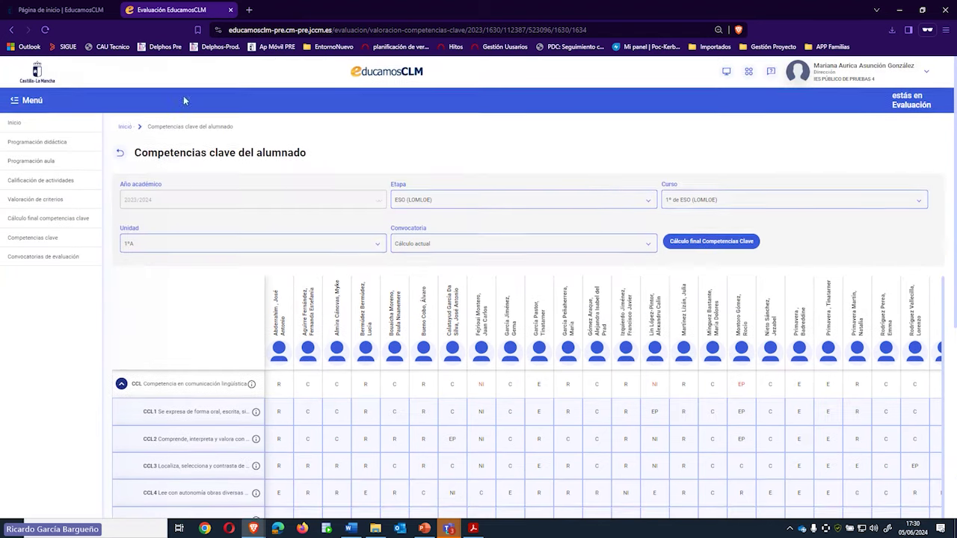
# Open Valoración de criterios and reload it by going back through the EducamosCLM desktop.
pyautogui.click(37, 200)
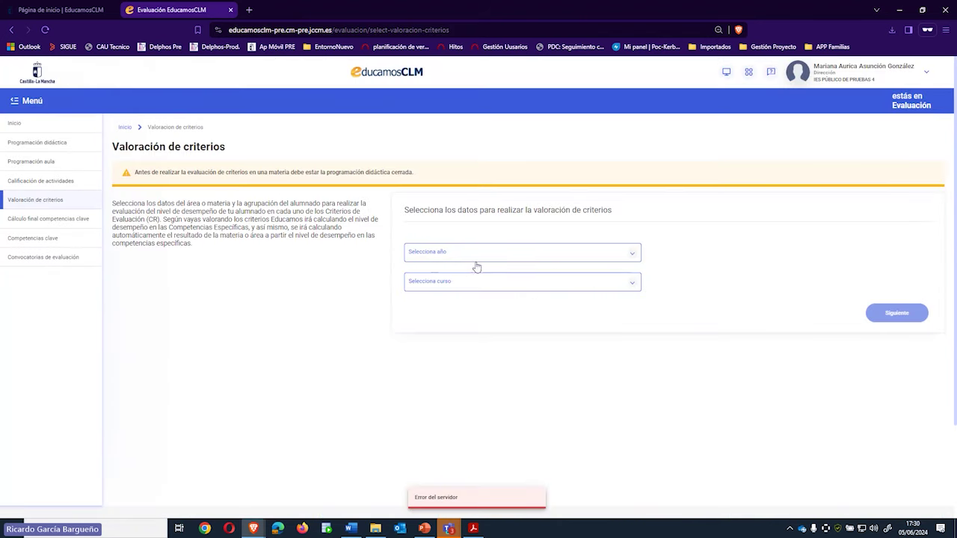
pyautogui.click(729, 76)
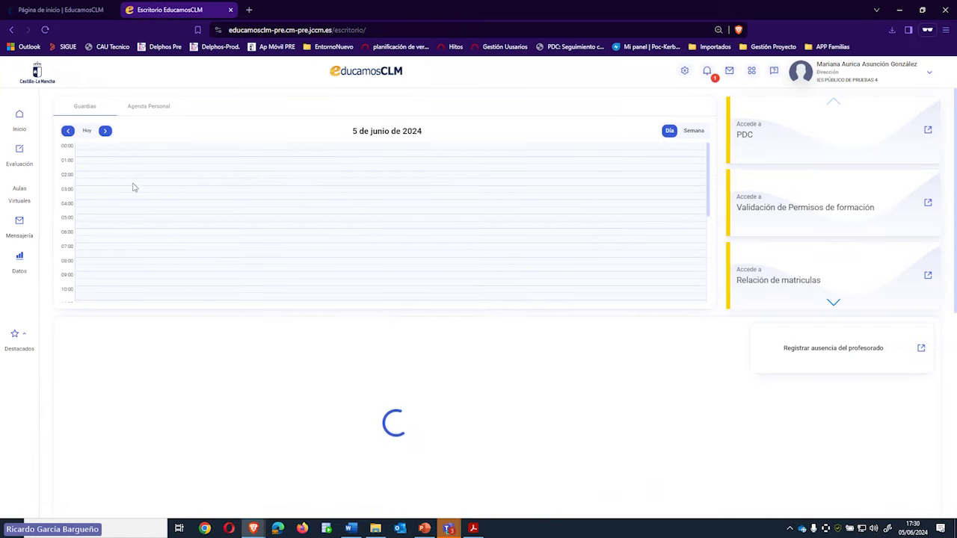
pyautogui.click(20, 166)
pyautogui.click(45, 240)
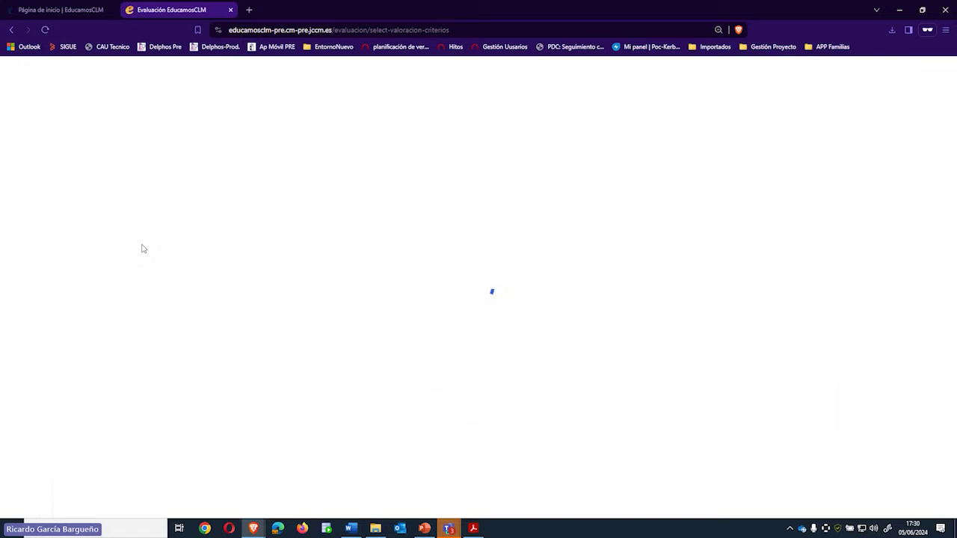
# Select the year 2023/2024 and the course 2º de Bachillerato - Ciencias y Tecnología (LOMLOE) for the criteria assessment.
pyautogui.click(545, 244)
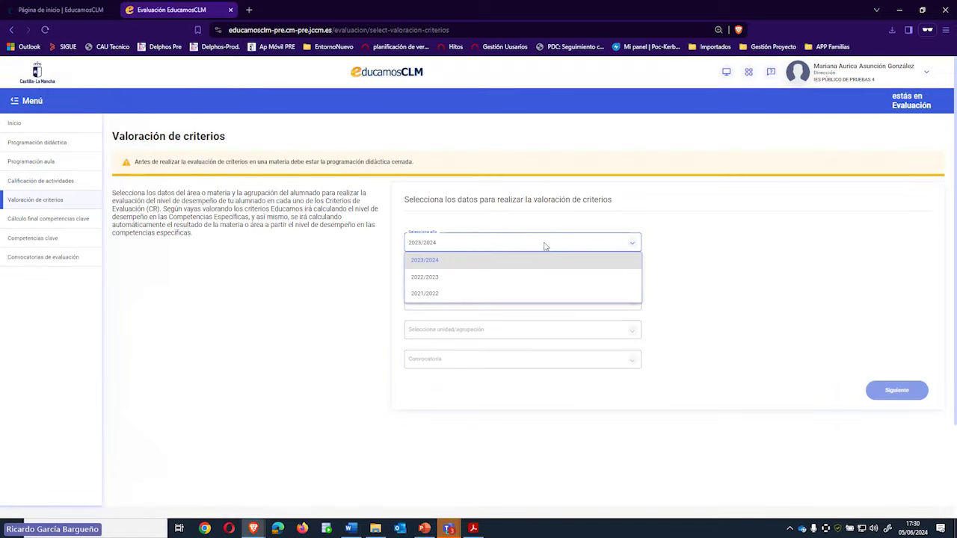
pyautogui.click(471, 259)
pyautogui.click(583, 273)
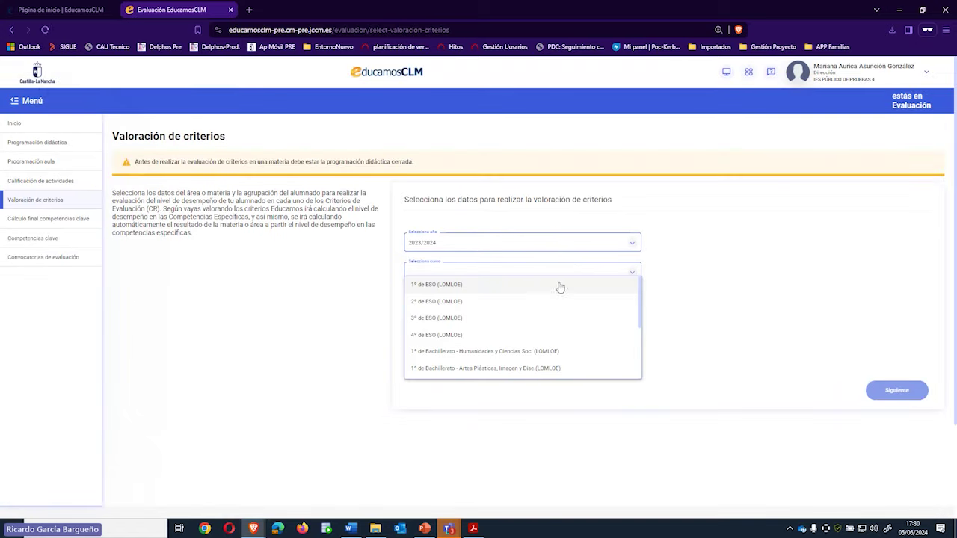
pyautogui.click(453, 305)
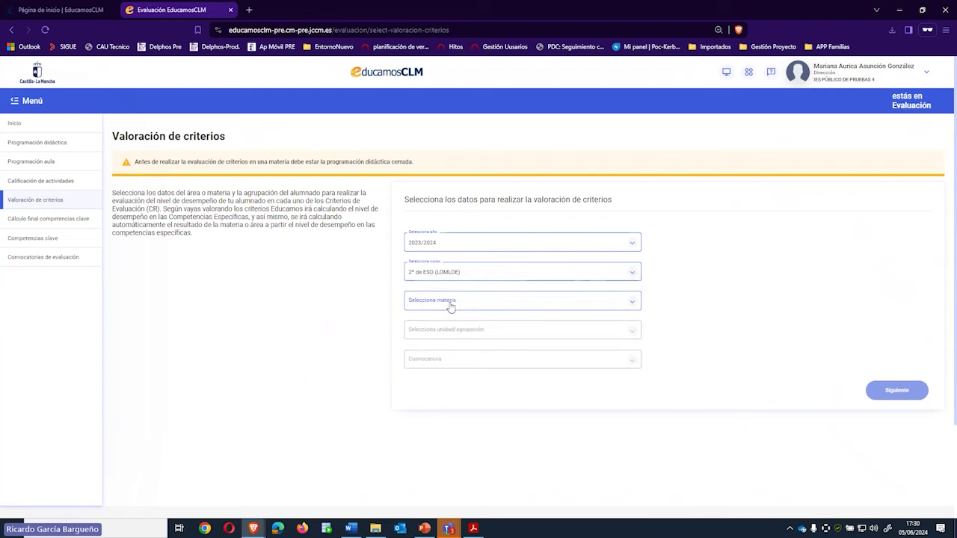
pyautogui.click(437, 275)
pyautogui.scroll(-1, 442, 340)
pyautogui.scroll(-3, 444, 340)
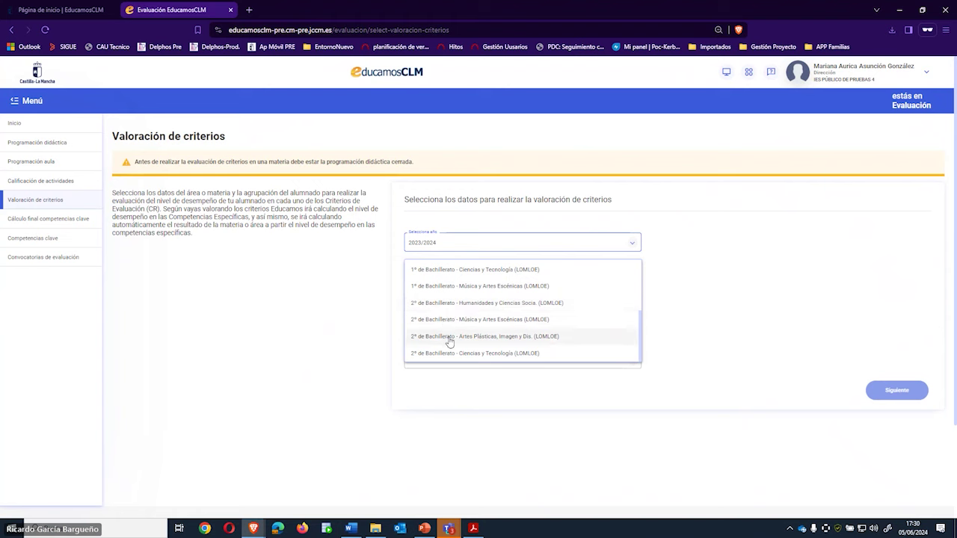
pyautogui.click(447, 353)
# Choose ING1 - Lengua extranjera I: Inglés, group 2ºV and the Extraordinaria convocatoria, and load the criteria assessment table.
pyautogui.click(438, 299)
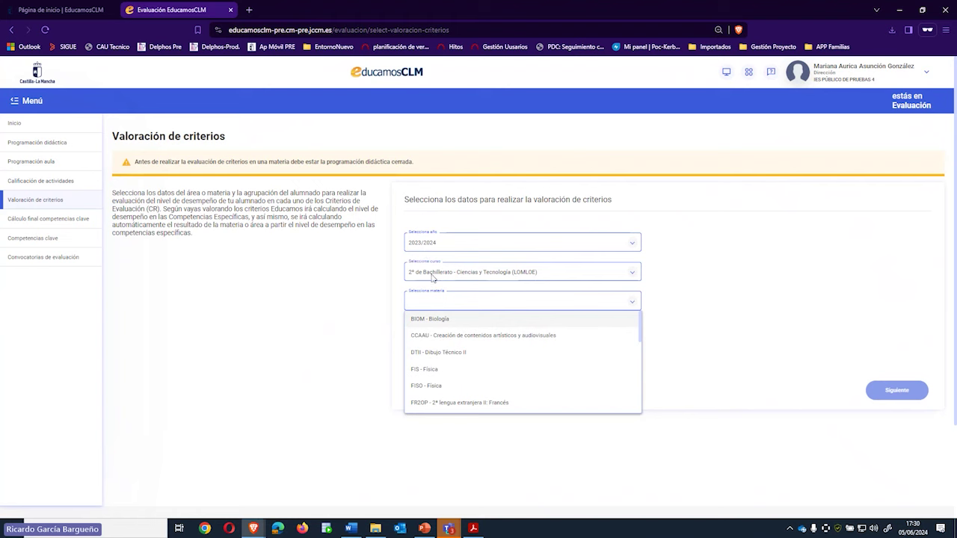
pyautogui.moveTo(640, 317); pyautogui.dragTo(640, 401)
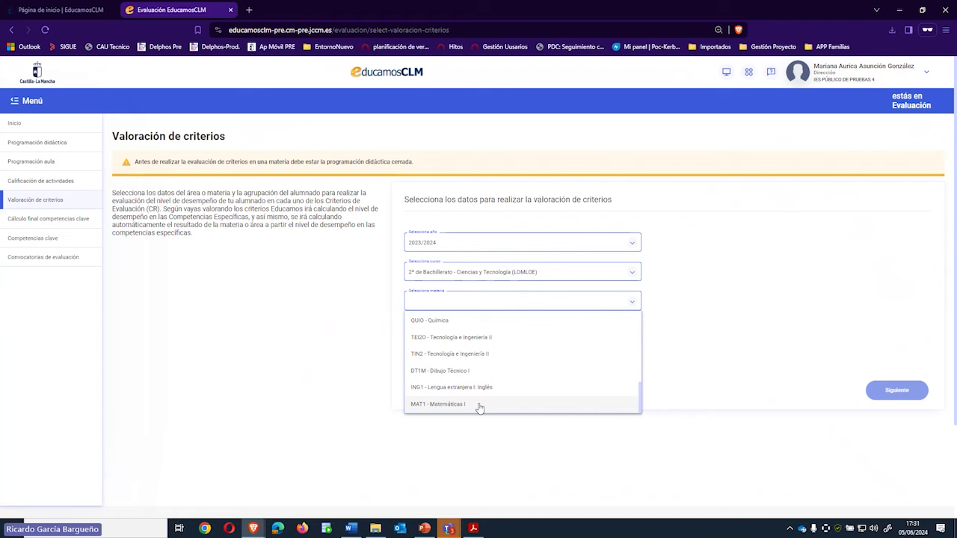
pyautogui.click(458, 388)
pyautogui.click(473, 336)
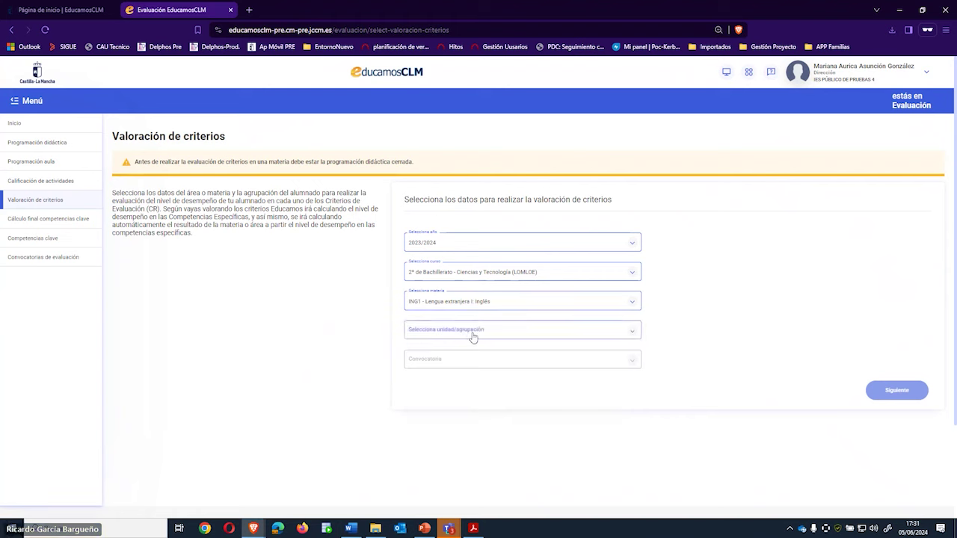
pyautogui.click(442, 360)
pyautogui.click(443, 365)
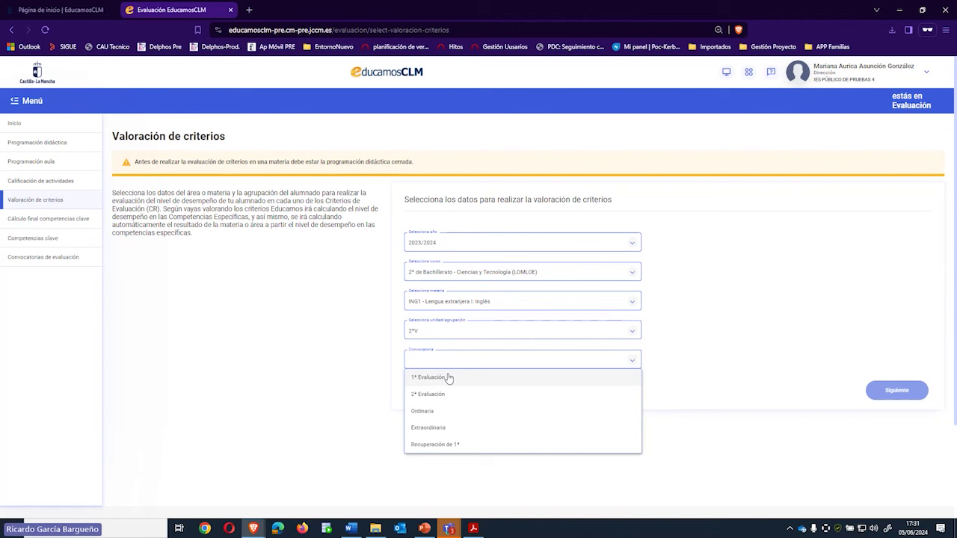
pyautogui.click(428, 428)
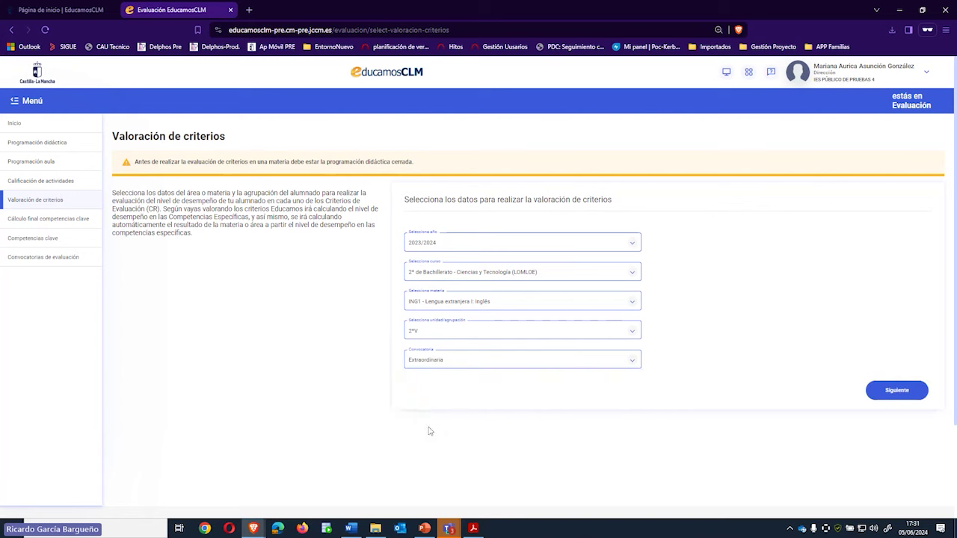
pyautogui.click(906, 400)
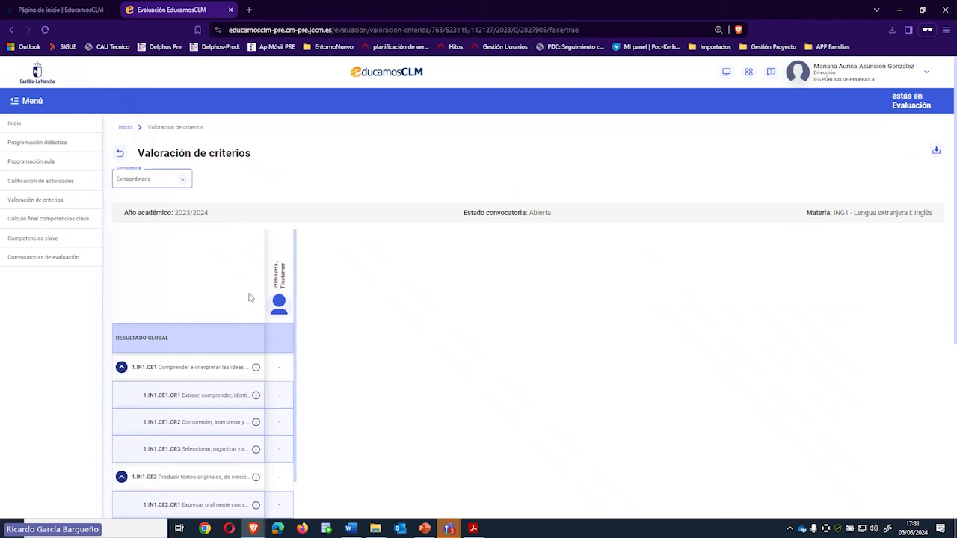
# Highlight the 1.IN1.CE1 competence code and grade criterion 1.IN1.CE1.CR1 with 4 for the listed student.
pyautogui.doubleClick(139, 368)
pyautogui.moveTo(142, 368); pyautogui.dragTo(160, 369)
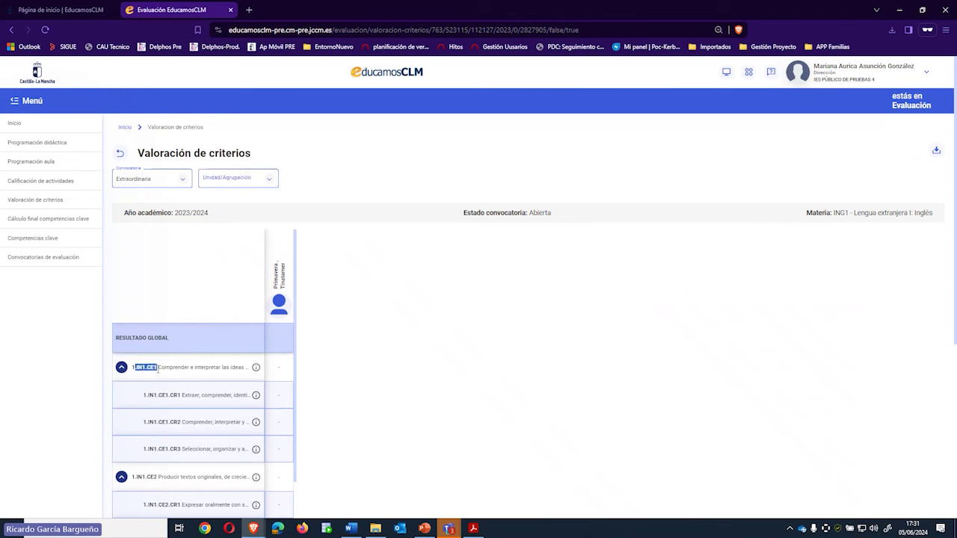
pyautogui.click(276, 402)
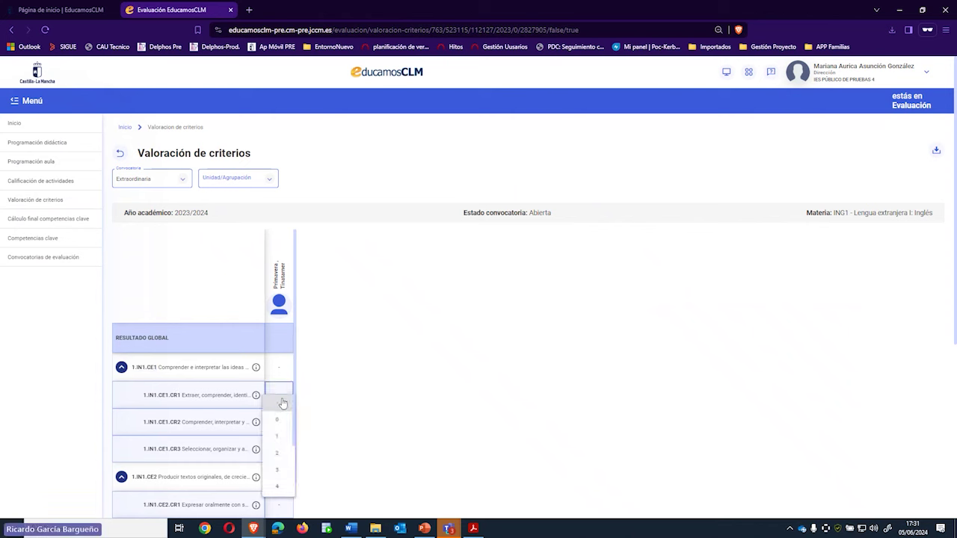
pyautogui.click(279, 487)
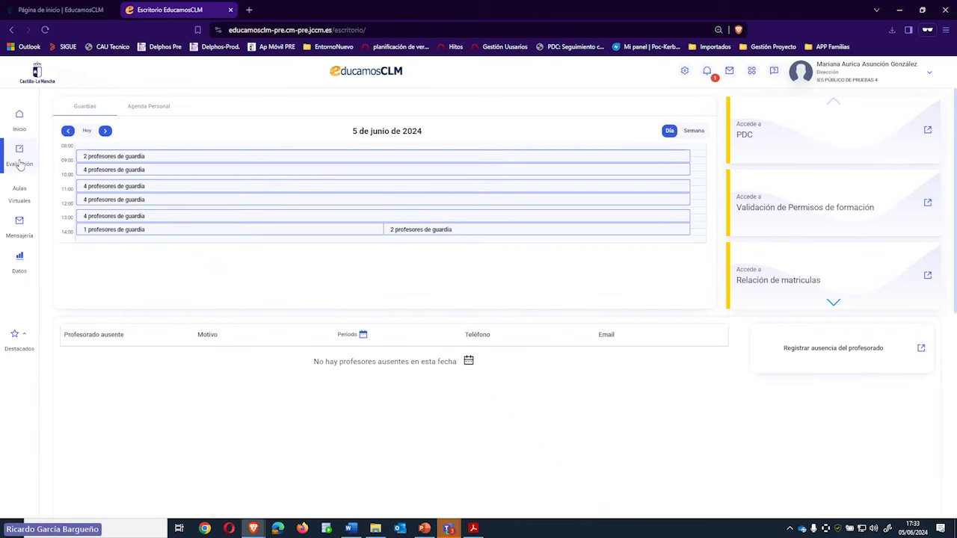
# Open Convocatorias de evaluación from the desktop and select the course 2º de Bachillerato - Ciencias y Tecnología (LOMLOE).
pyautogui.click(19, 164)
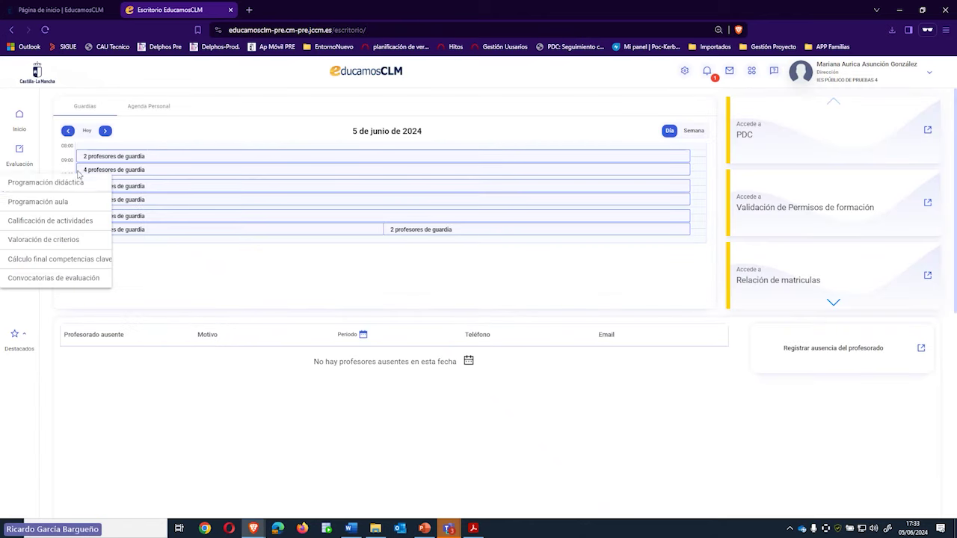
pyautogui.click(67, 282)
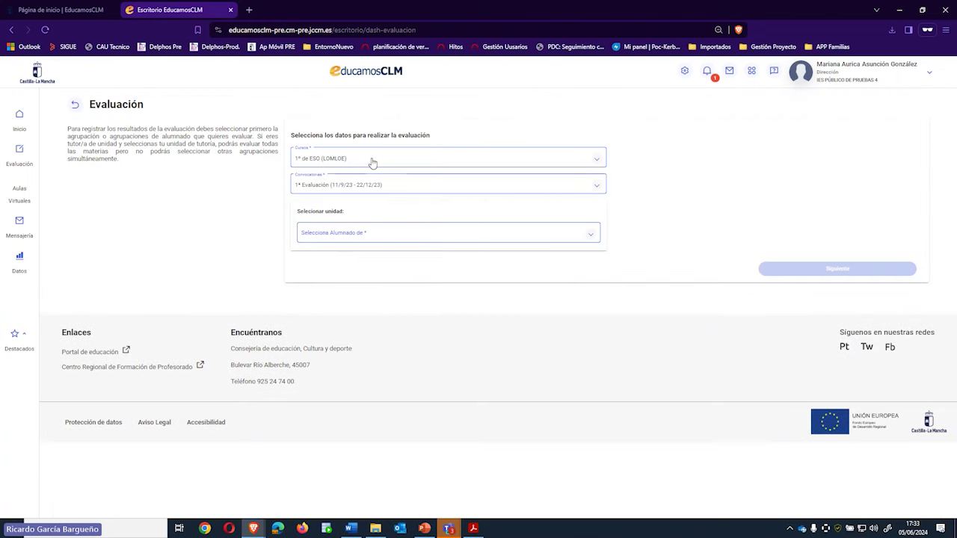
pyautogui.click(372, 161)
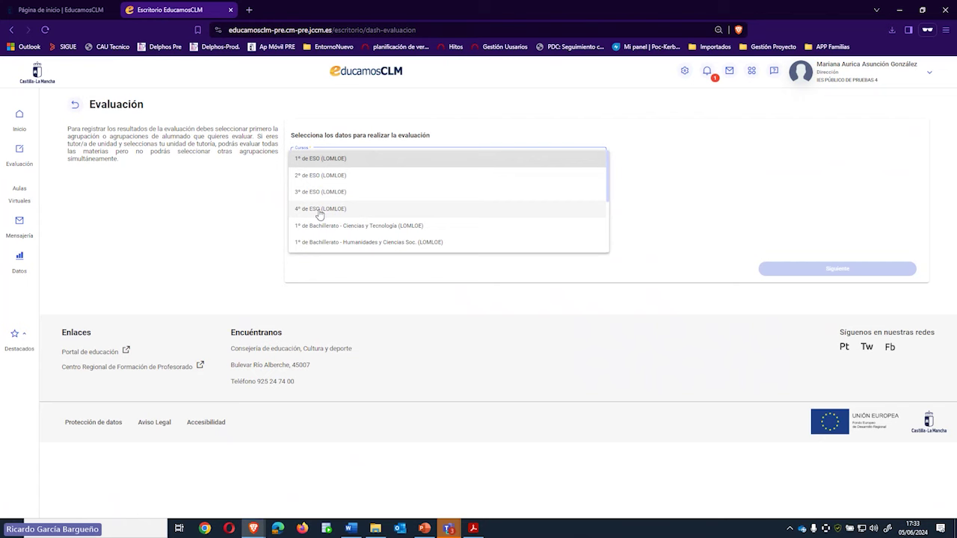
pyautogui.scroll(-4, 327, 244)
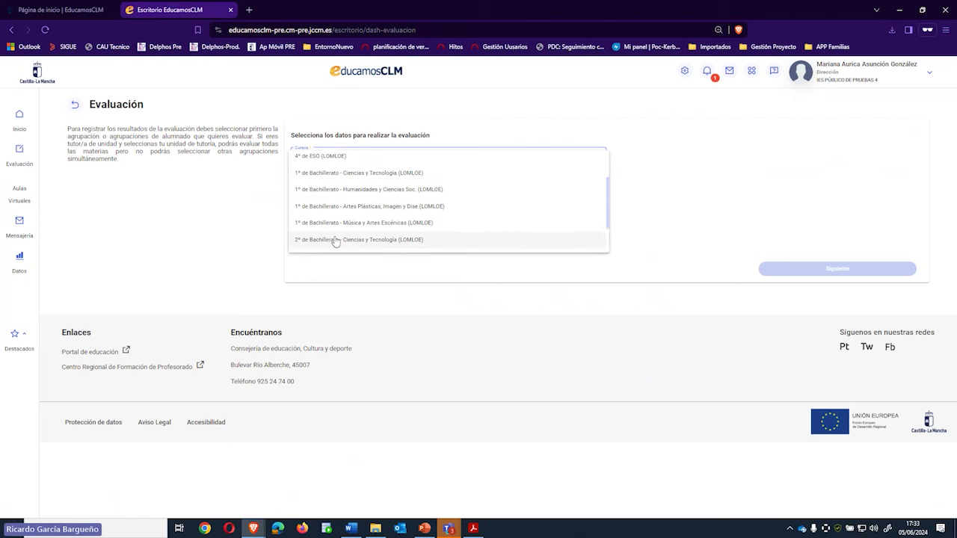
pyautogui.click(330, 195)
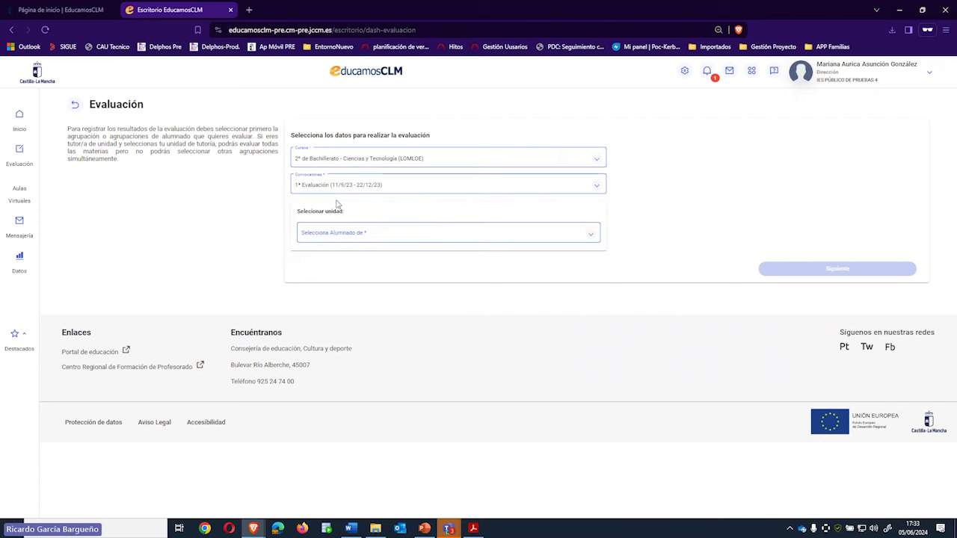
# Select the Extraordinaria convocatoria, unit 2ºU and the 05/06/2024 session, and load the evaluation.
pyautogui.click(346, 231)
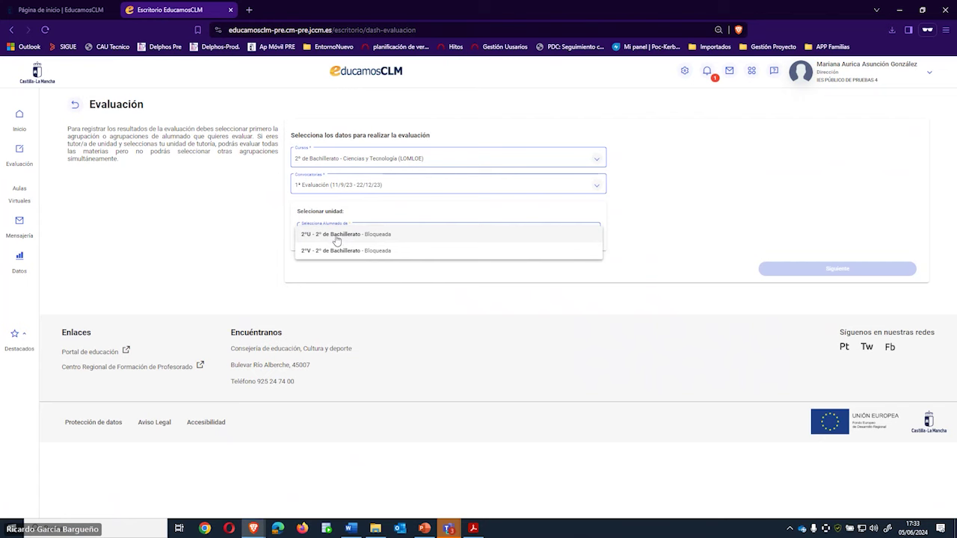
pyautogui.click(335, 186)
pyautogui.click(332, 186)
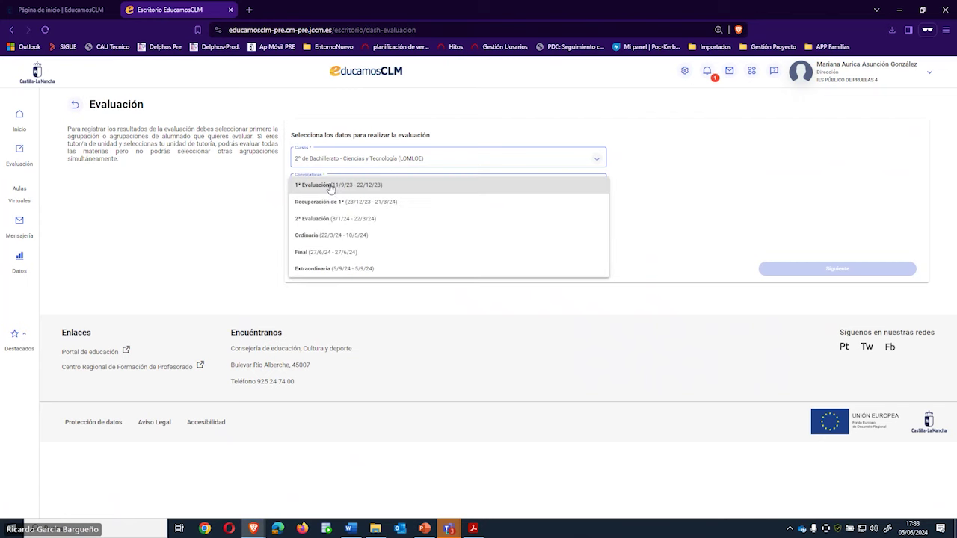
pyautogui.click(312, 267)
pyautogui.click(326, 235)
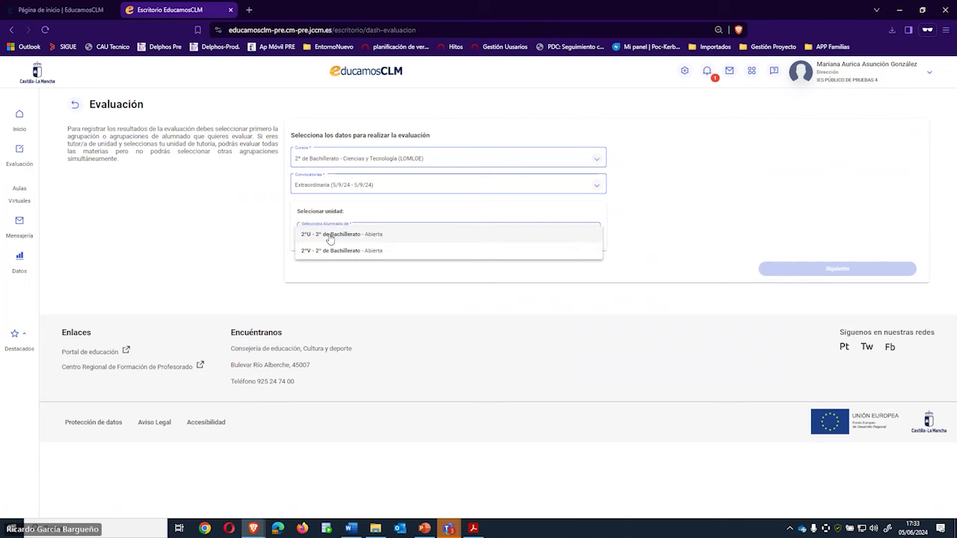
pyautogui.click(341, 240)
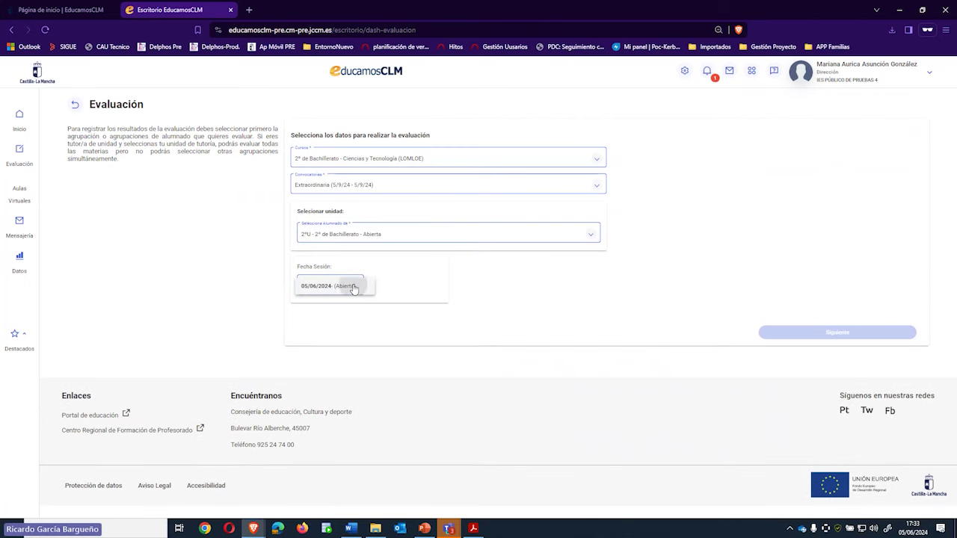
pyautogui.click(853, 333)
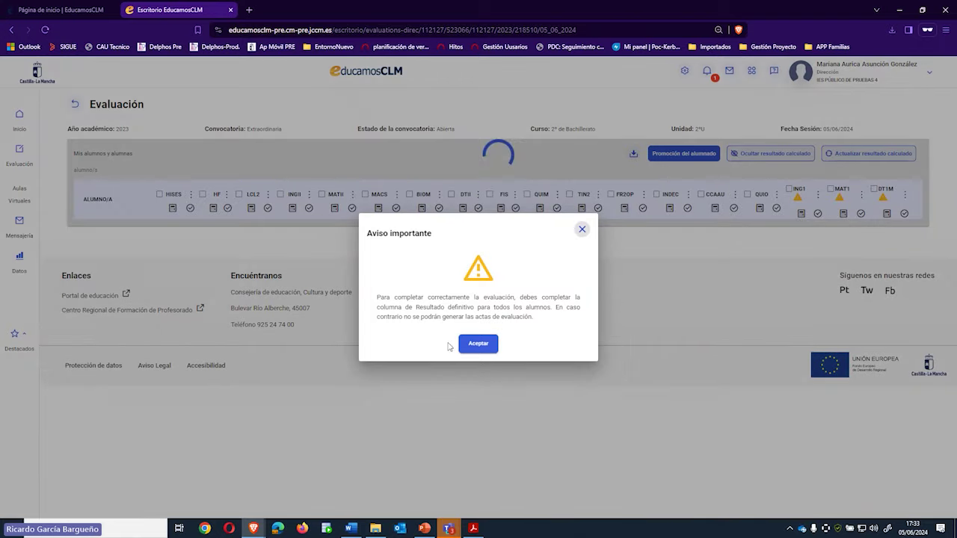
# Accept the important notice and review the students' grades across the subjects in the 2ºU extraordinary evaluation table.
pyautogui.click(477, 345)
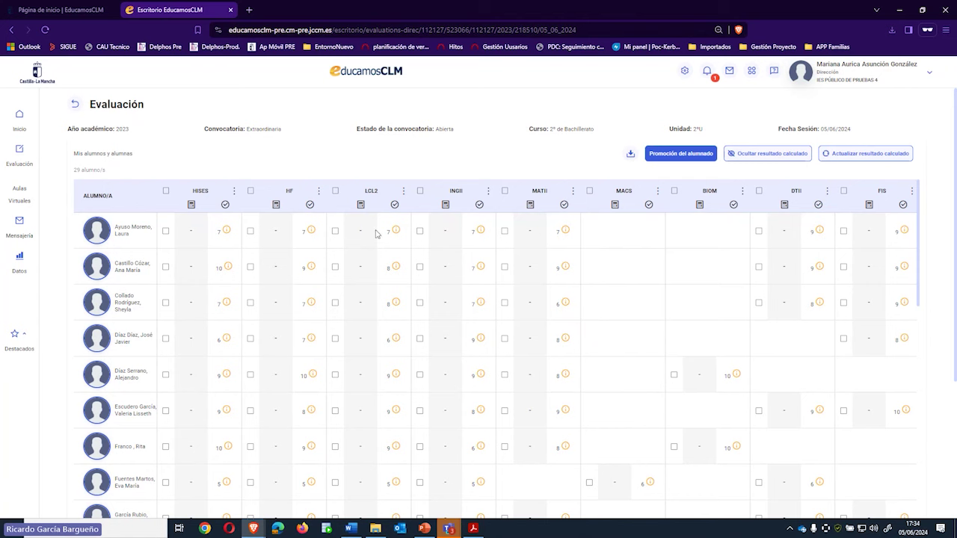
pyautogui.moveTo(396, 233)
pyautogui.scroll(-3, 603, 337)
pyautogui.scroll(-6, 603, 338)
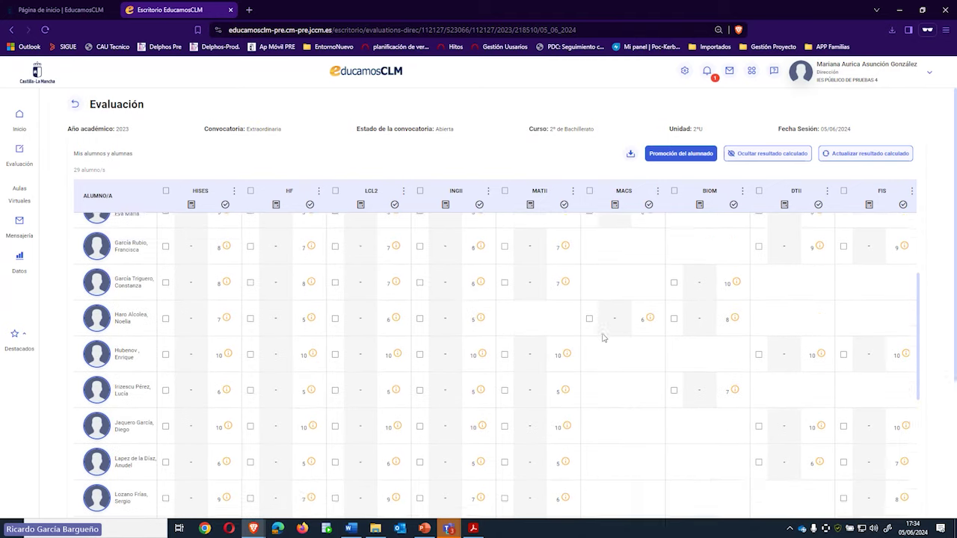
pyautogui.scroll(-2, 603, 338)
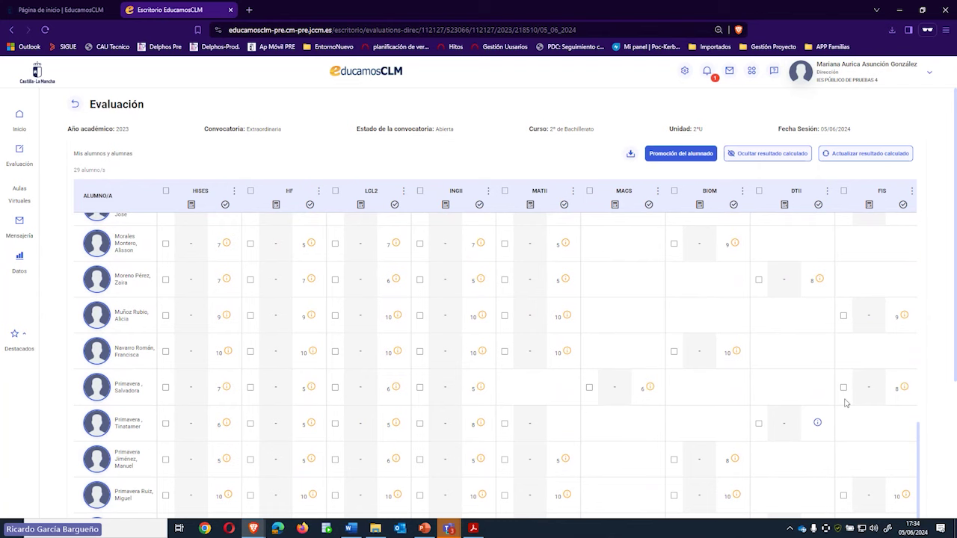
pyautogui.scroll(5, 843, 357)
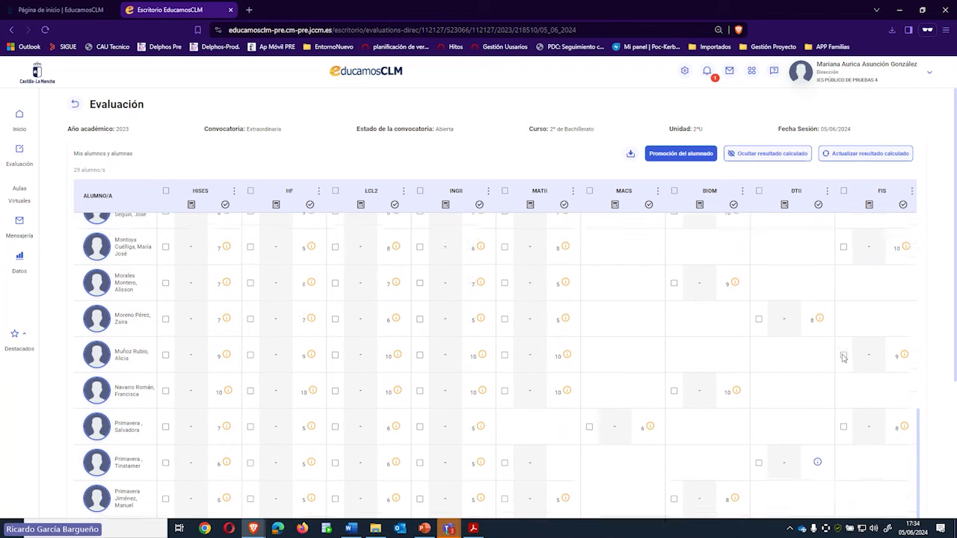
pyautogui.scroll(5, 843, 355)
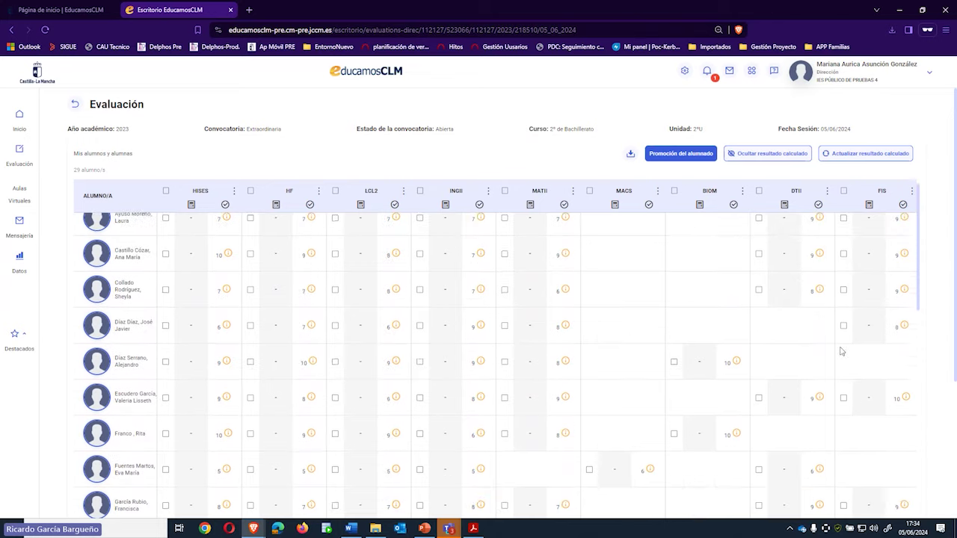
# Select all students for the LCL2 subject and check which actions the subject offers, without applying any.
pyautogui.click(335, 191)
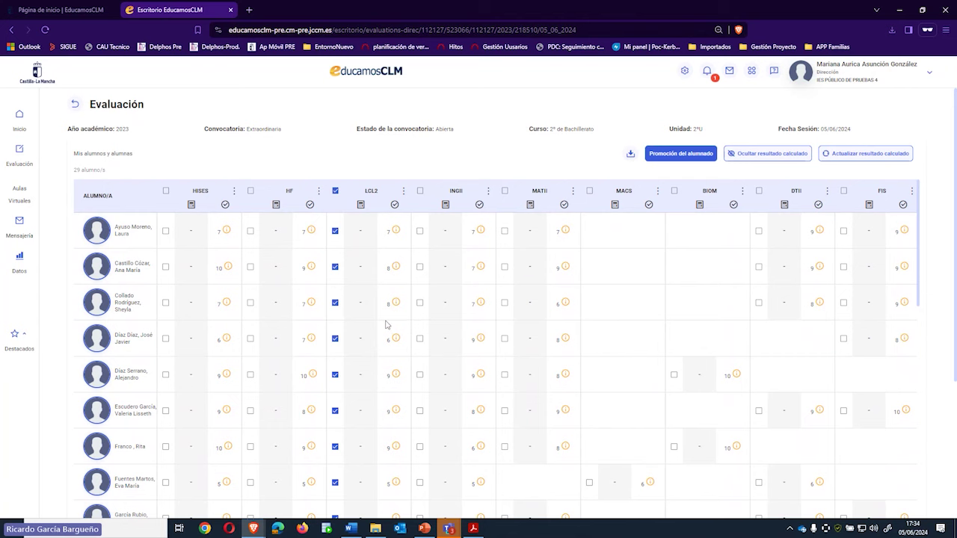
pyautogui.click(404, 191)
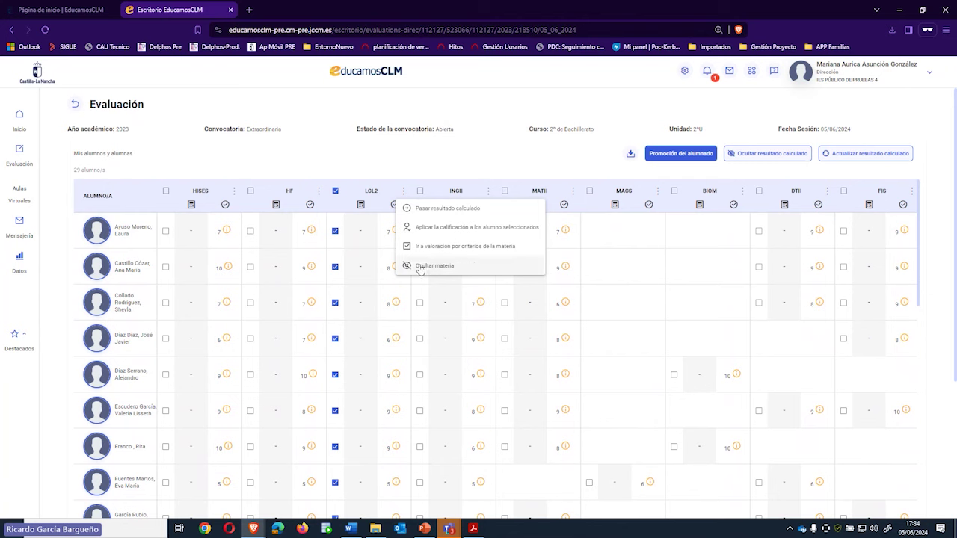
pyautogui.click(400, 292)
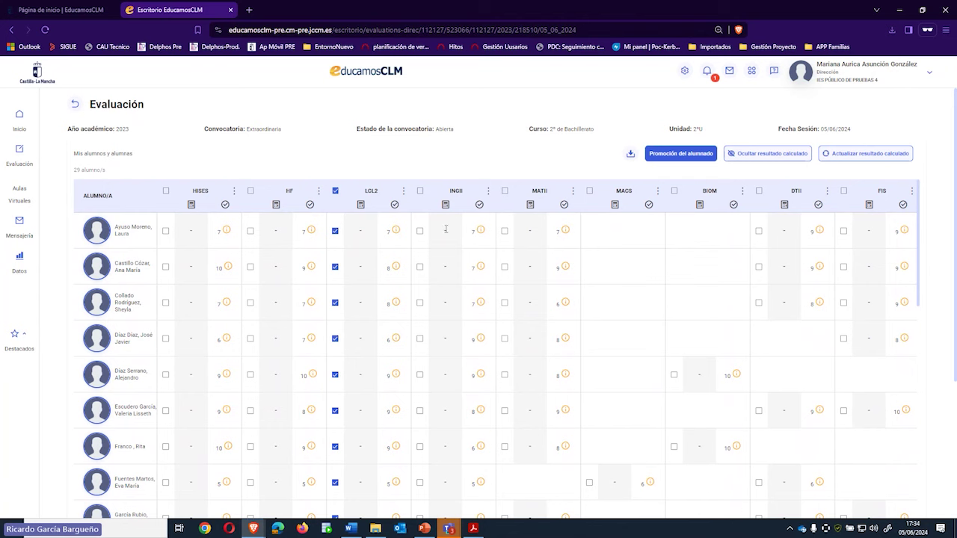
pyautogui.moveTo(479, 238)
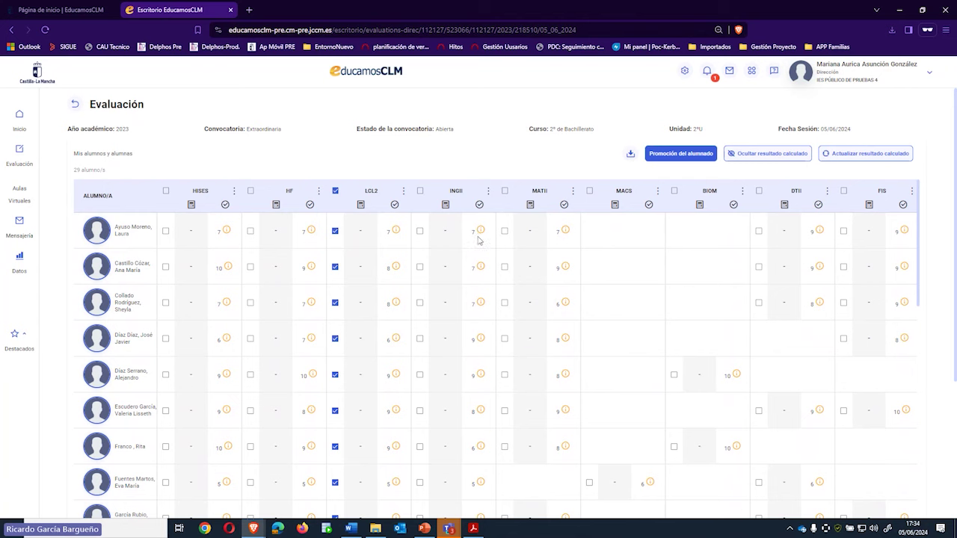